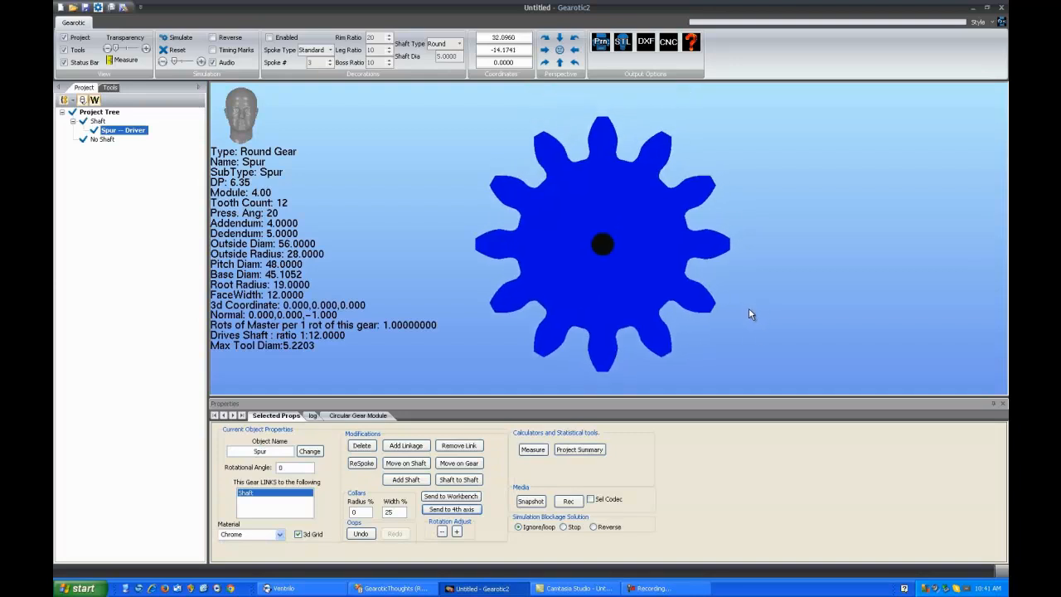
Send the 12-tooth spur gear to the 4th-axis milling workspace
{"action": "scroll", "coordinate": [749, 309], "scroll_direction": "down", "scroll_amount": 2}
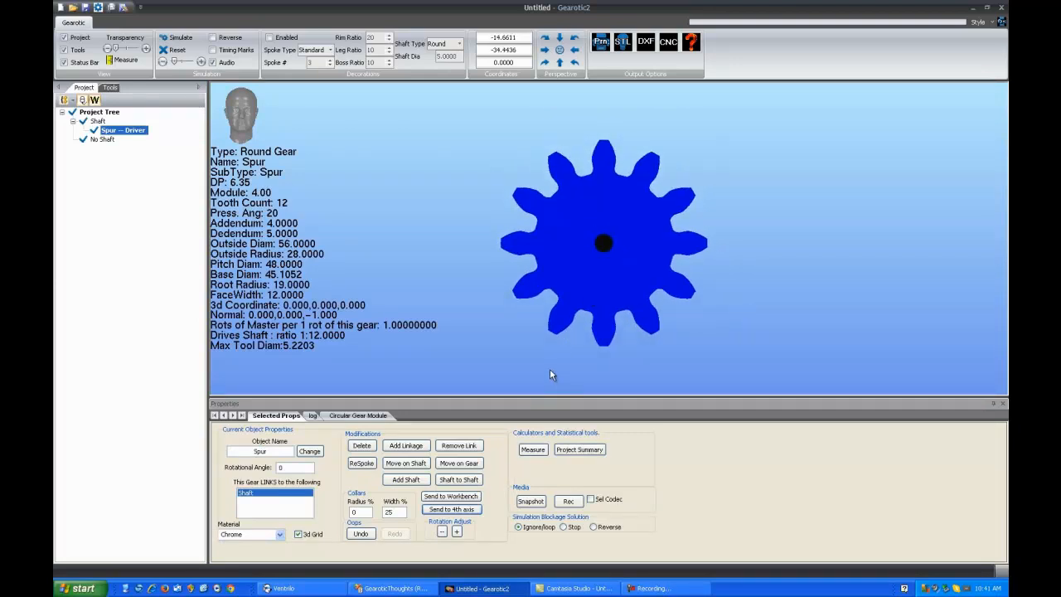
{"action": "left_click_drag", "start_coordinate": [601, 251], "coordinate": [568, 258]}
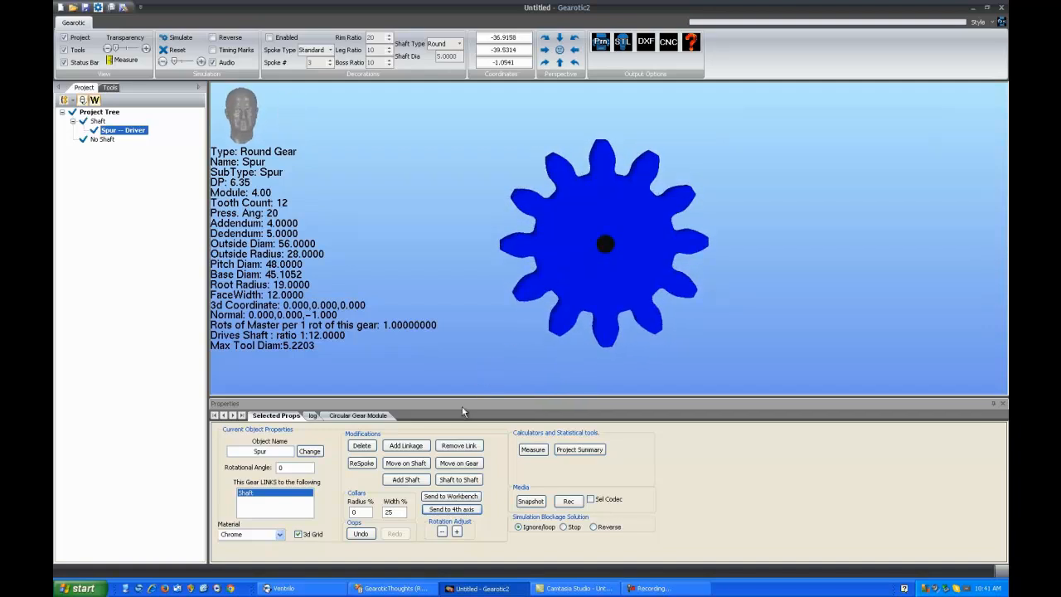
{"action": "left_click", "coordinate": [476, 512]}
{"action": "left_click", "coordinate": [475, 511]}
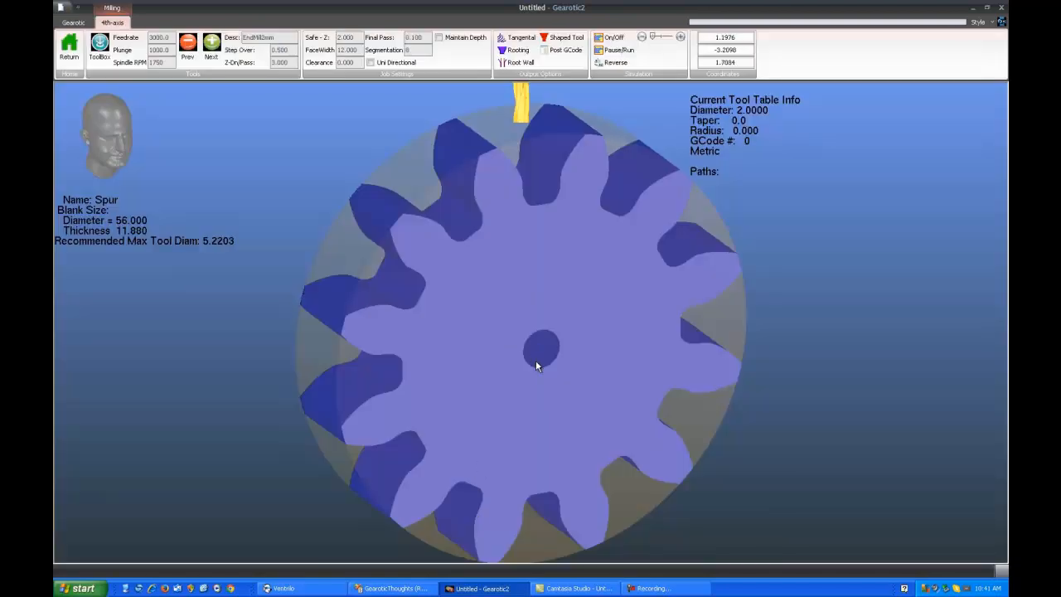
{"action": "scroll", "coordinate": [533, 361], "scroll_direction": "down", "scroll_amount": 2}
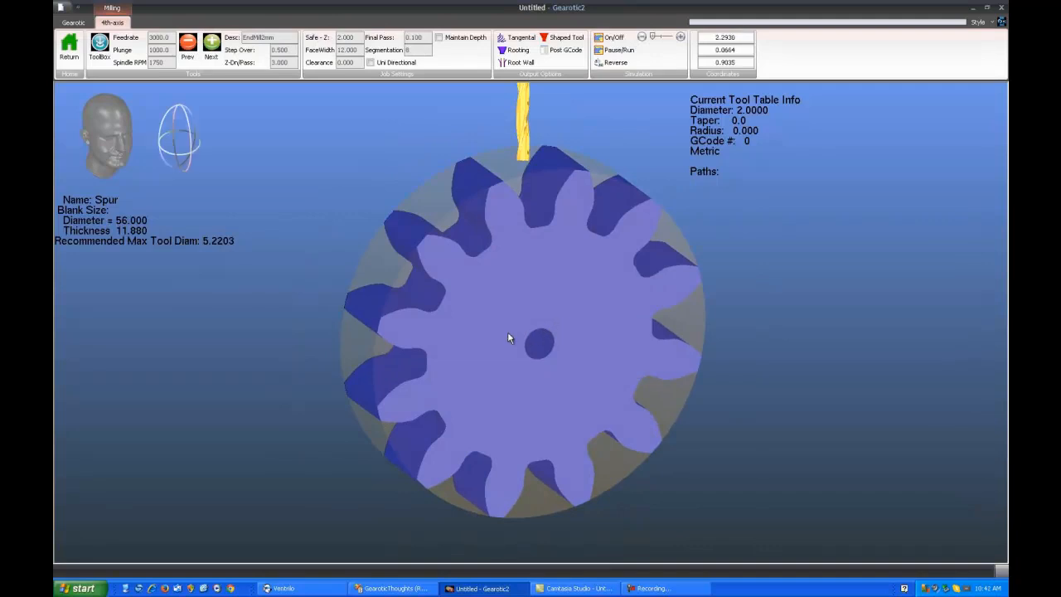
{"action": "scroll", "coordinate": [505, 337], "scroll_direction": "down", "scroll_amount": 2}
{"action": "scroll", "coordinate": [546, 366], "scroll_direction": "up", "scroll_amount": 2}
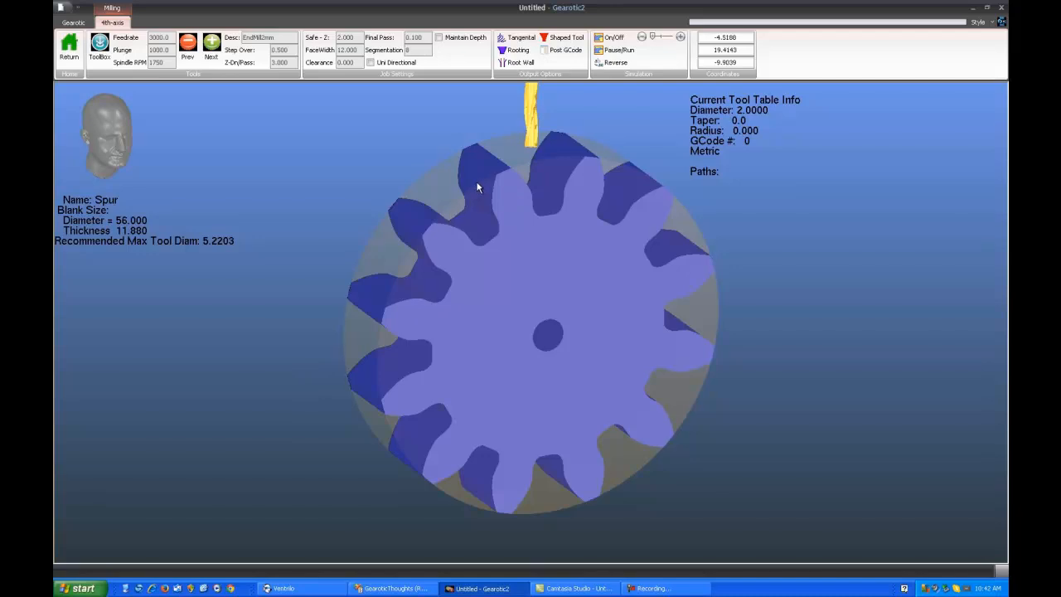
{"action": "left_click_drag", "start_coordinate": [498, 332], "coordinate": [479, 310]}
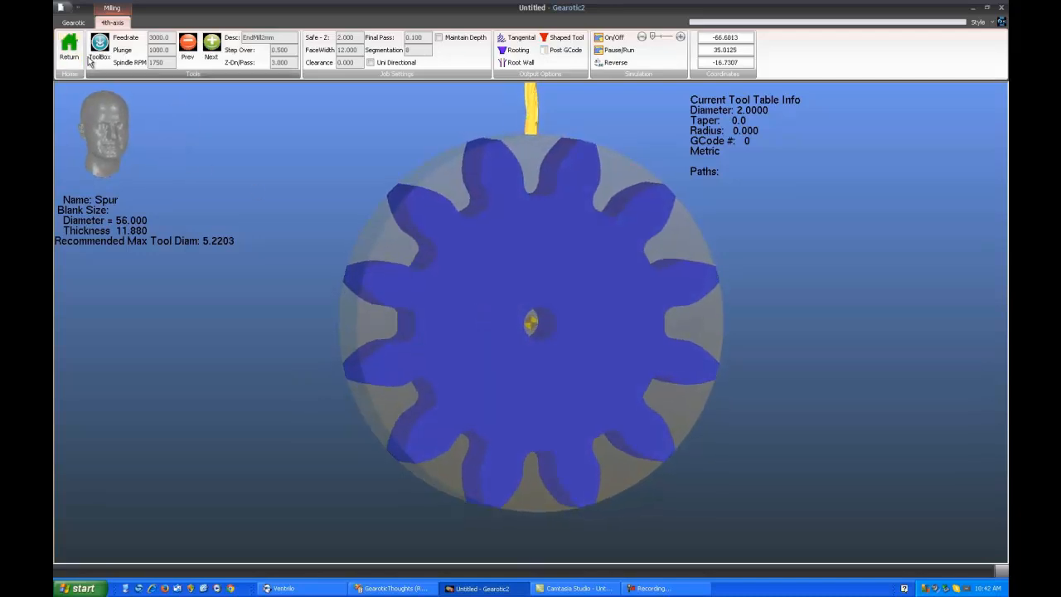
Browse the tool table and select the EndMill3mm cutter for the milling job
{"action": "left_click", "coordinate": [212, 46]}
{"action": "left_click", "coordinate": [187, 46]}
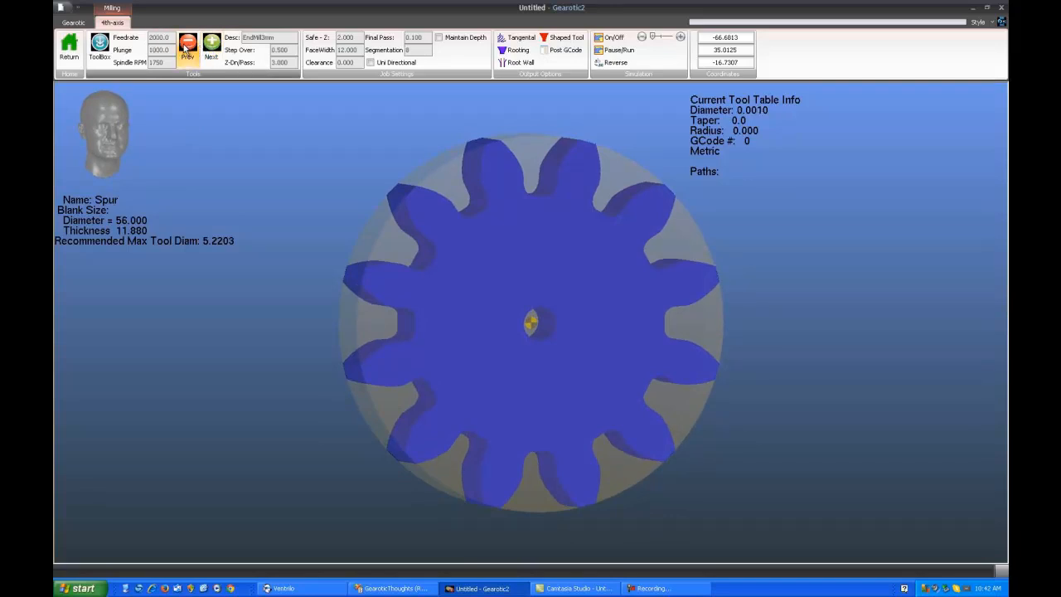
{"action": "left_click", "coordinate": [188, 47]}
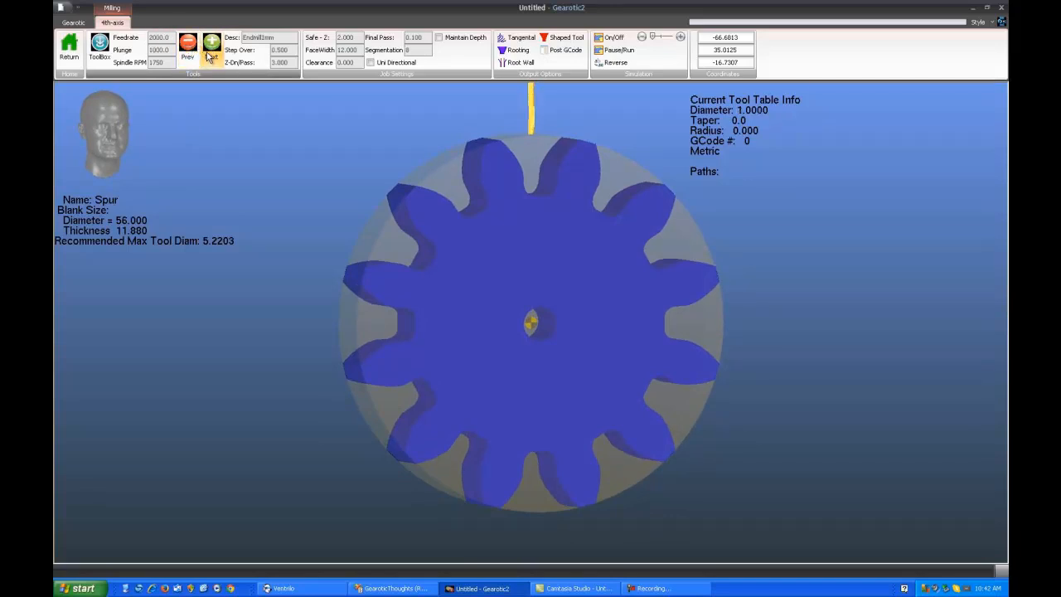
{"action": "left_click", "coordinate": [212, 48]}
{"action": "left_click", "coordinate": [212, 47]}
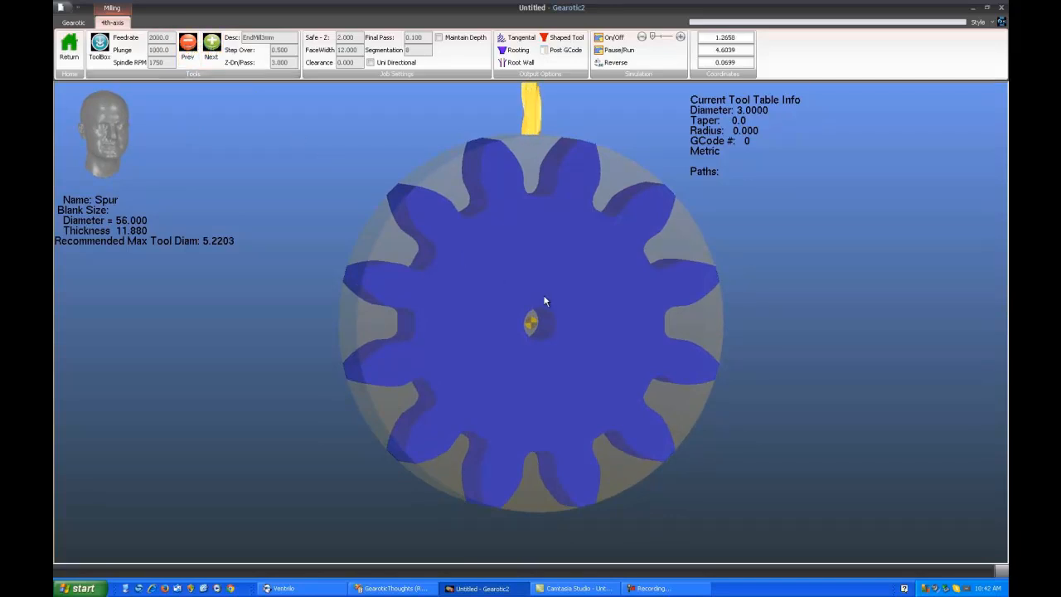
{"action": "left_click_drag", "start_coordinate": [542, 303], "coordinate": [519, 318]}
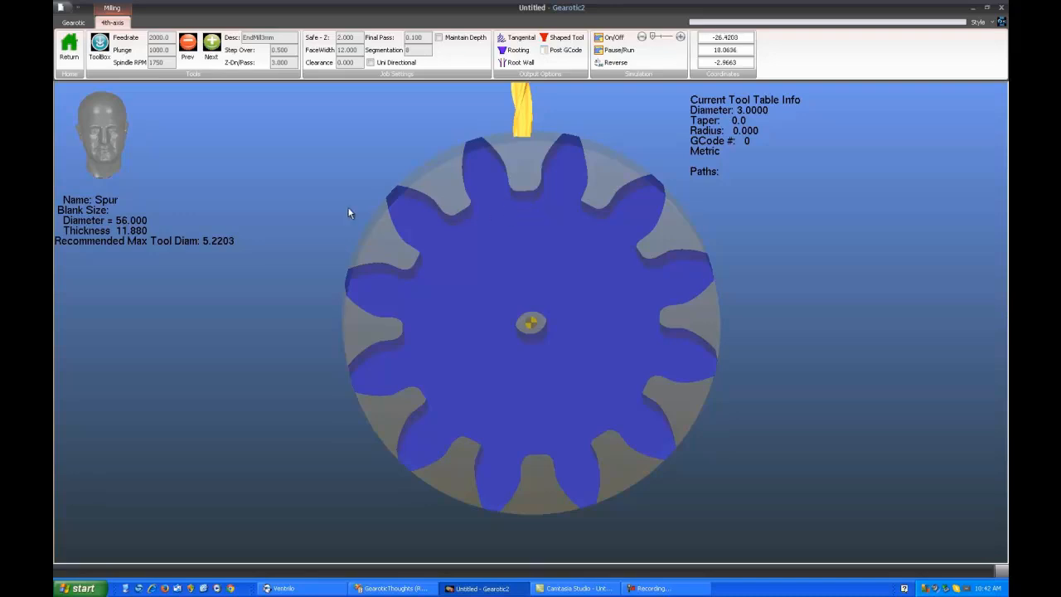
Return to the gear project and reopen the spur gear in 4th-axis milling through the machining switch
{"action": "left_click", "coordinate": [69, 48]}
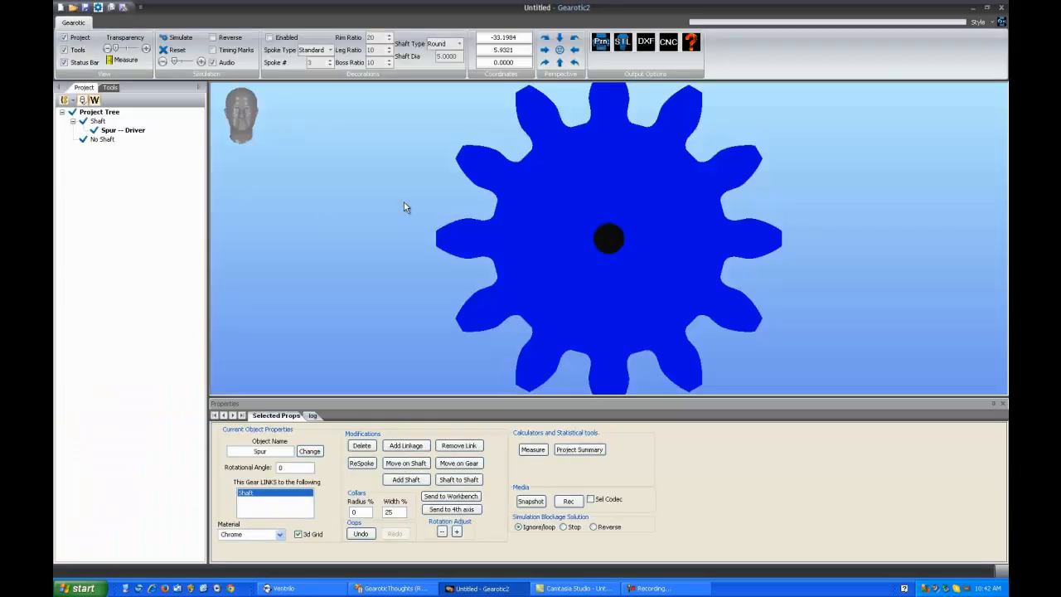
{"action": "left_click", "coordinate": [110, 87]}
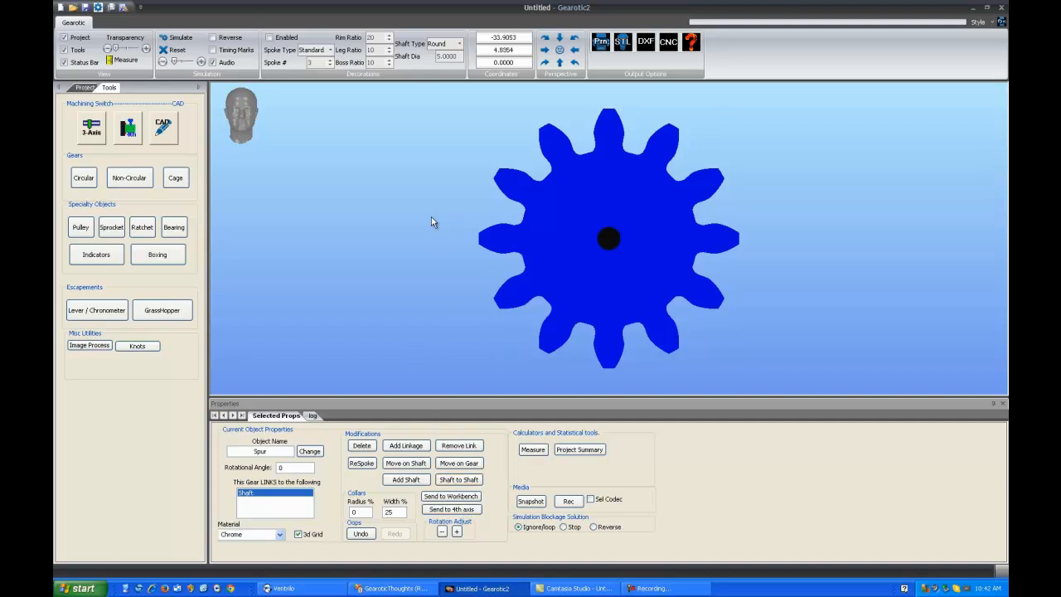
{"action": "left_click", "coordinate": [127, 129]}
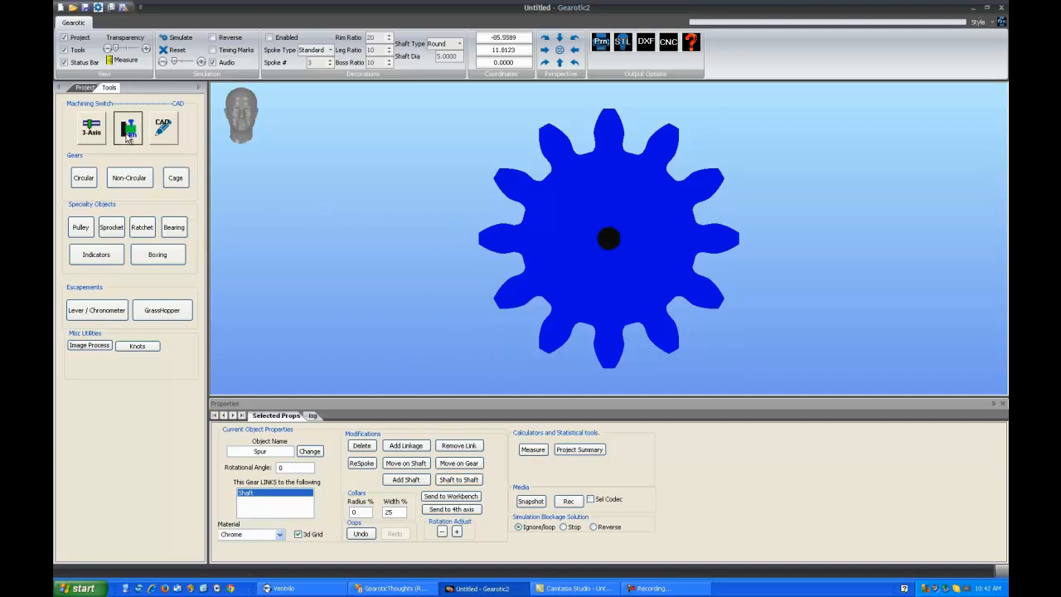
{"action": "scroll", "coordinate": [530, 284], "scroll_direction": "down", "scroll_amount": 3}
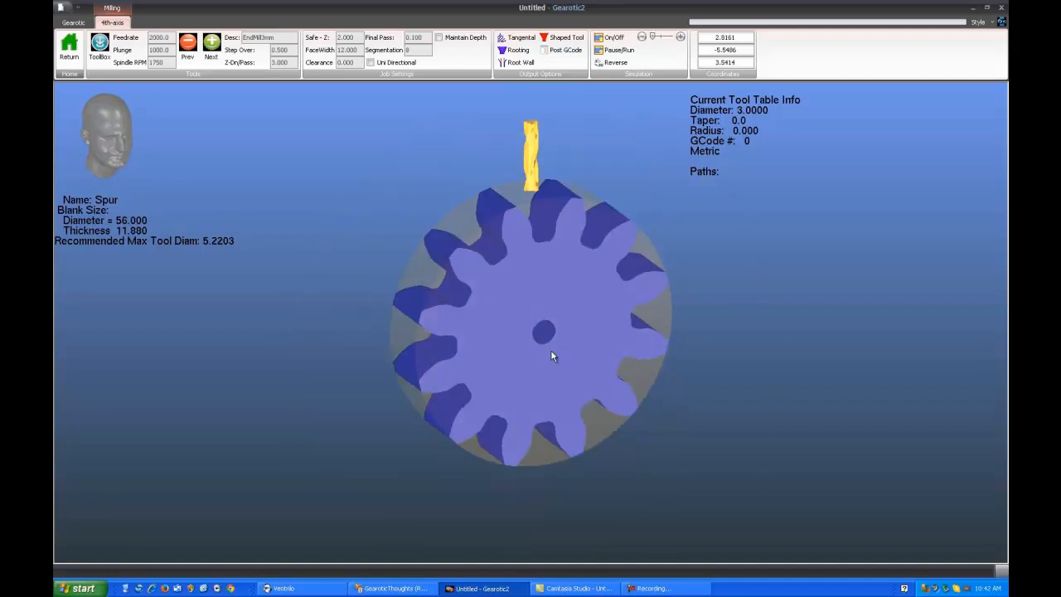
Examine the gear blank, its centre origin and the end mill's position from the front and the side
{"action": "left_click_drag", "start_coordinate": [551, 351], "coordinate": [514, 343]}
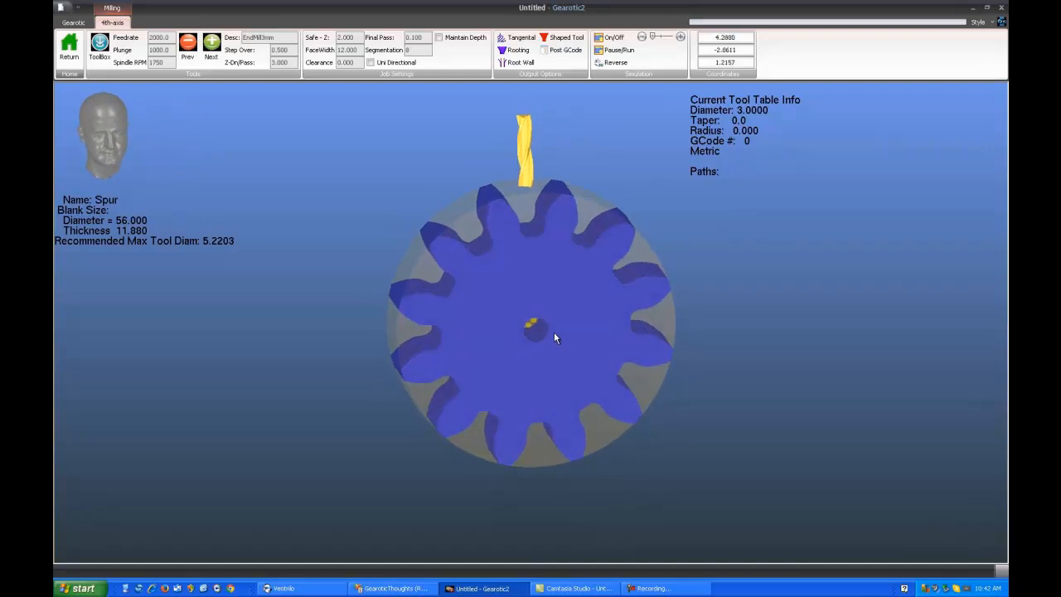
{"action": "scroll", "coordinate": [541, 326], "scroll_direction": "up", "scroll_amount": 1}
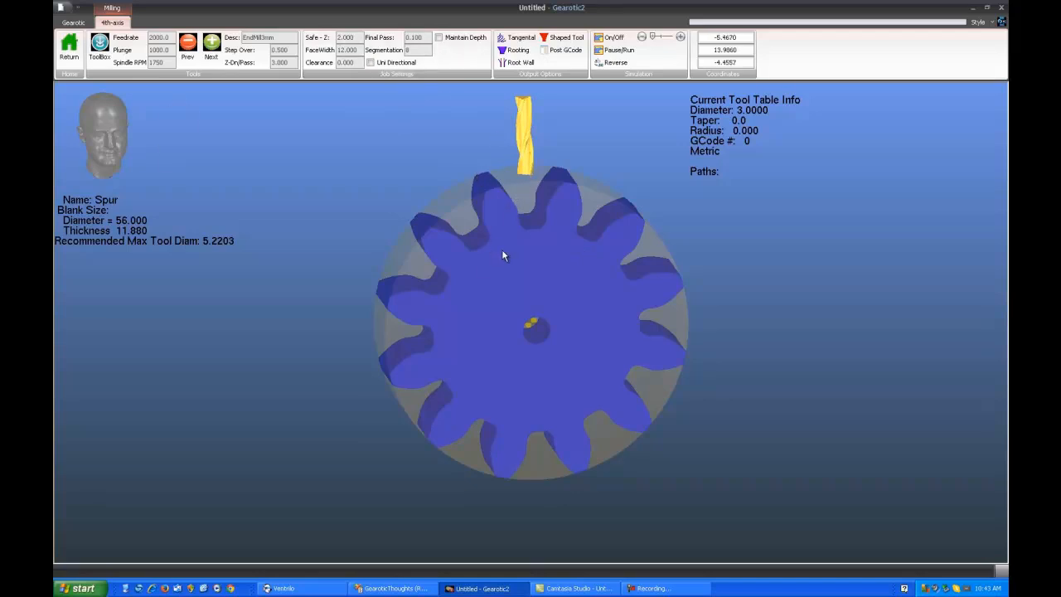
{"action": "left_click_drag", "start_coordinate": [502, 257], "coordinate": [503, 246]}
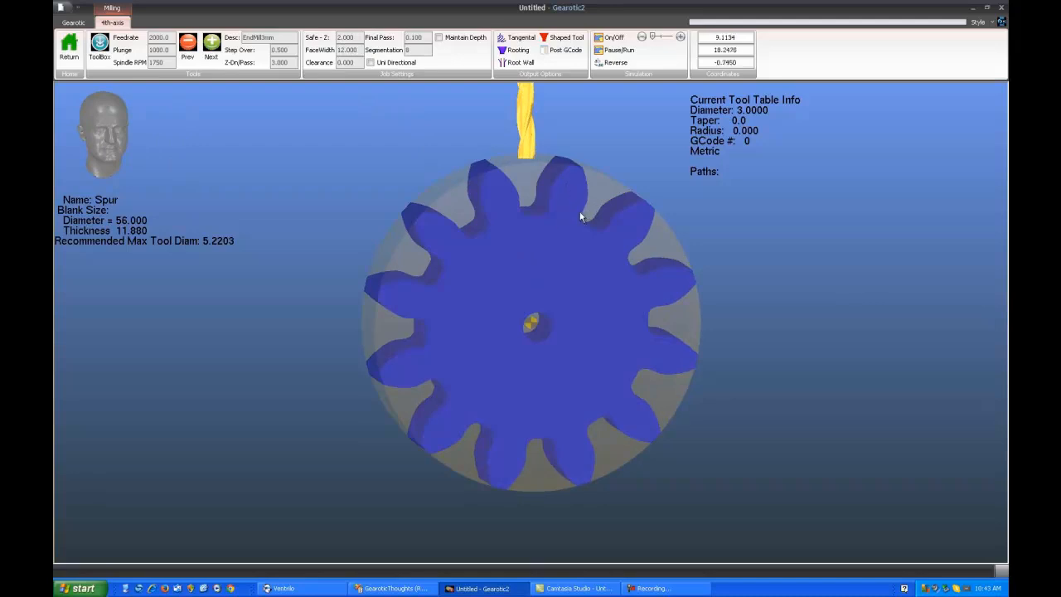
{"action": "left_click_drag", "start_coordinate": [469, 328], "coordinate": [653, 326]}
{"action": "left_click_drag", "start_coordinate": [459, 427], "coordinate": [489, 415]}
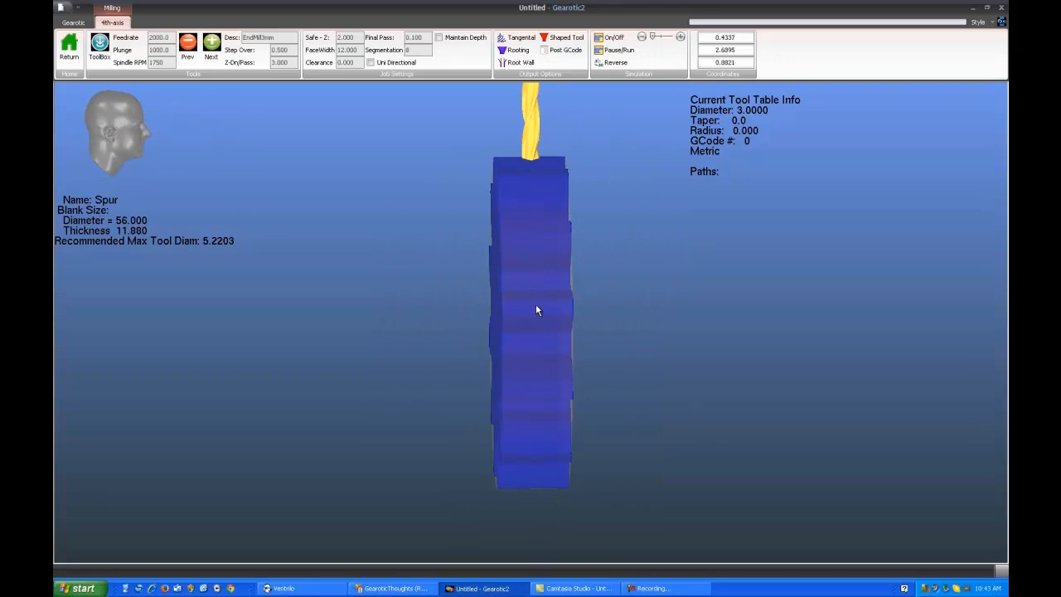
{"action": "mouse_move", "coordinate": [536, 303]}
{"action": "left_mouse_down"}
{"action": "mouse_move", "coordinate": [506, 265]}
{"action": "mouse_move", "coordinate": [434, 296]}
{"action": "mouse_move", "coordinate": [530, 312]}
{"action": "left_mouse_up"}
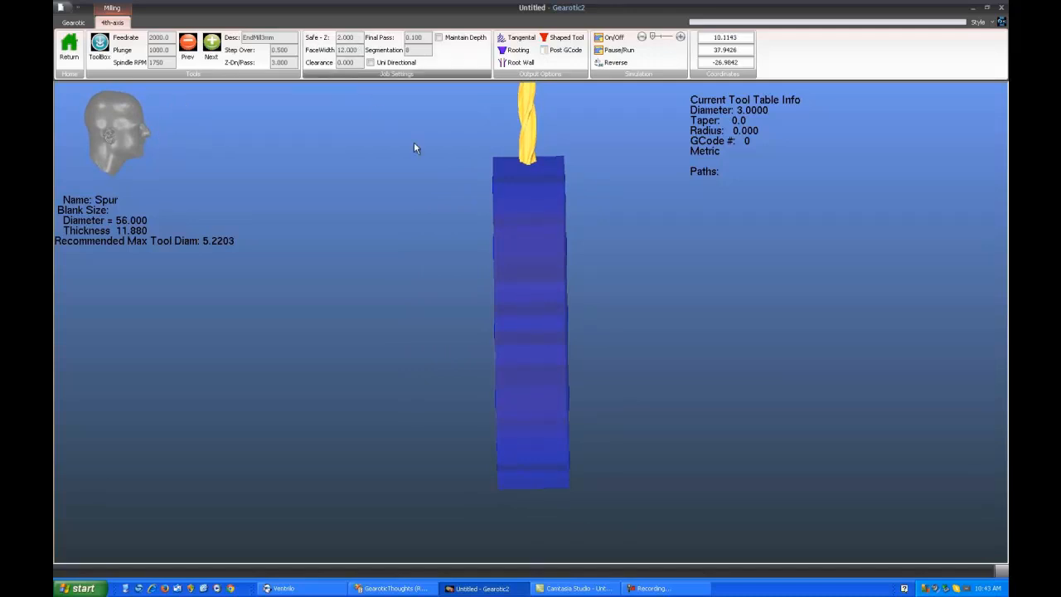
{"action": "left_click_drag", "start_coordinate": [534, 289], "coordinate": [447, 248]}
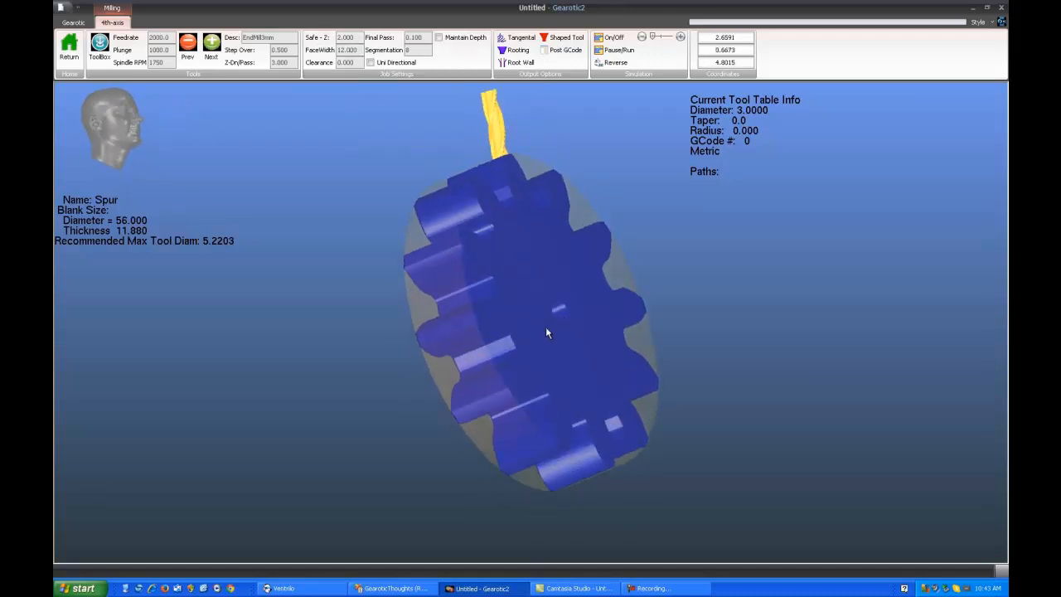
{"action": "left_click_drag", "start_coordinate": [546, 327], "coordinate": [448, 352]}
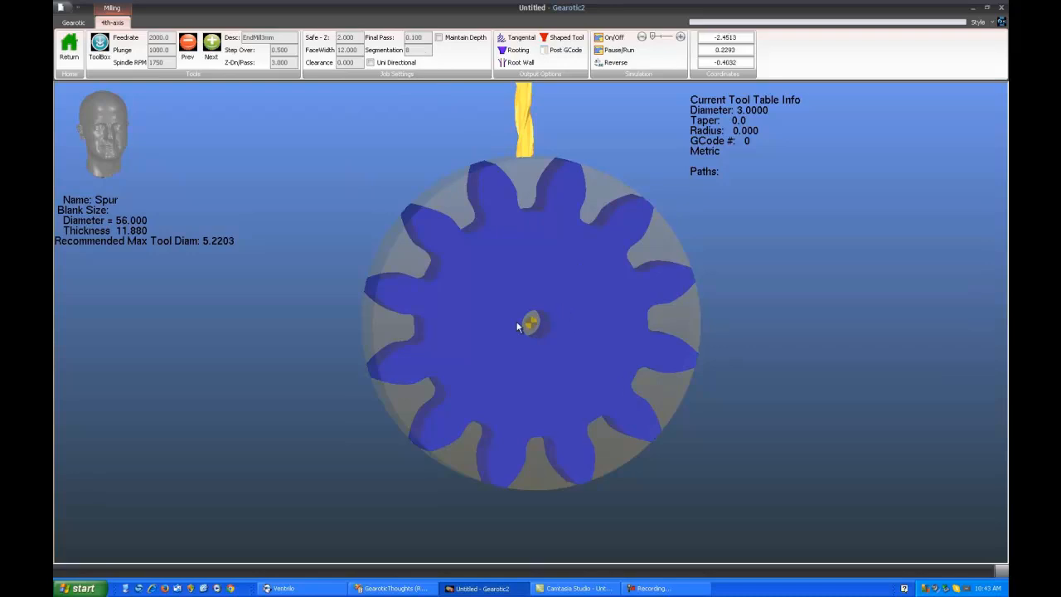
{"action": "scroll", "coordinate": [536, 329], "scroll_direction": "up", "scroll_amount": 3}
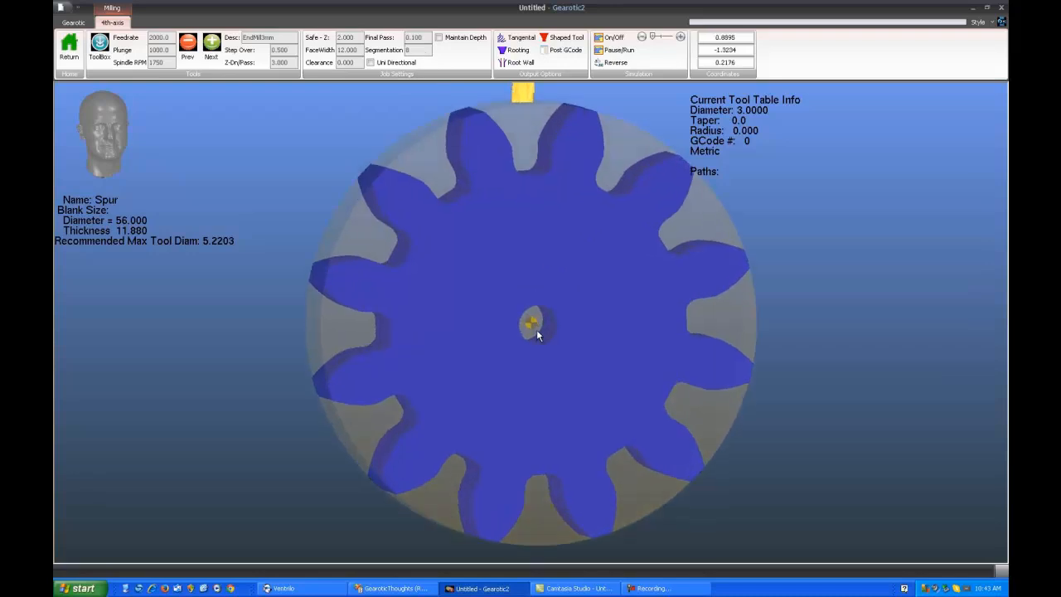
{"action": "scroll", "coordinate": [536, 329], "scroll_direction": "down", "scroll_amount": 4}
{"action": "left_click_drag", "start_coordinate": [564, 299], "coordinate": [549, 322]}
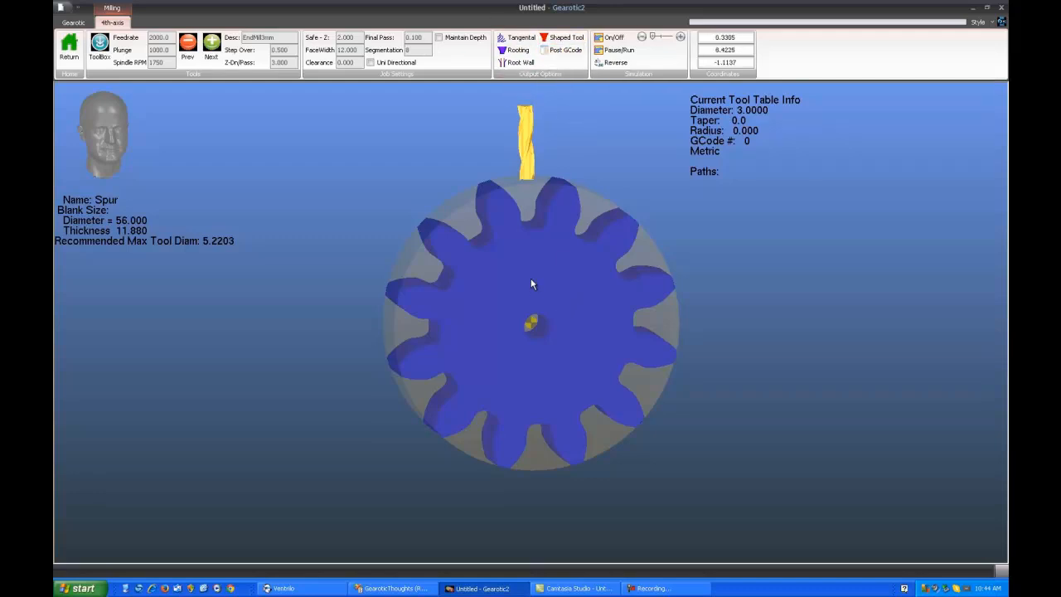
{"action": "scroll", "coordinate": [535, 283], "scroll_direction": "up", "scroll_amount": 3}
{"action": "scroll", "coordinate": [543, 279], "scroll_direction": "down", "scroll_amount": 2}
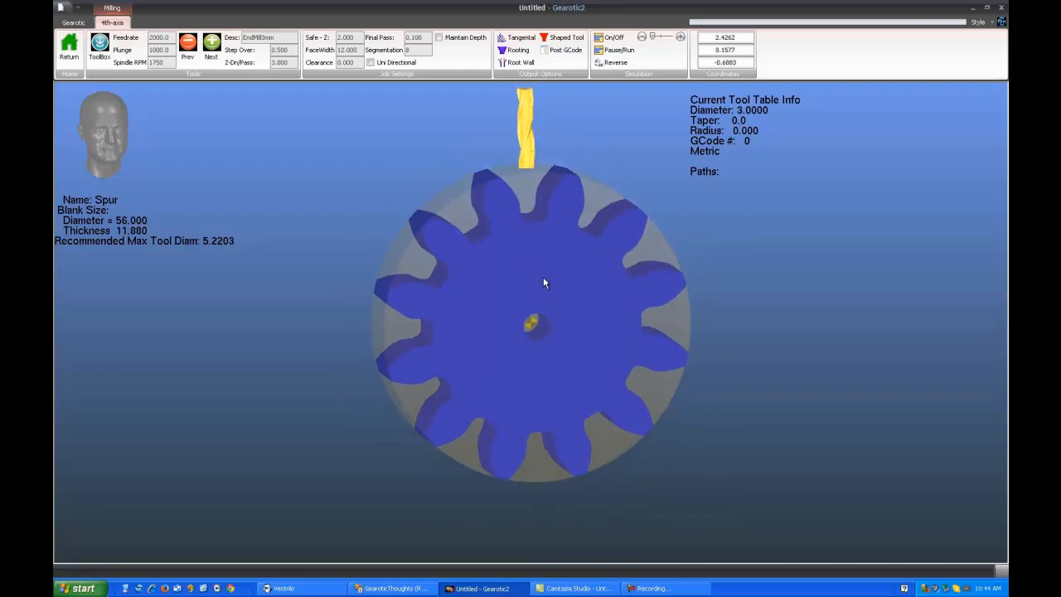
{"action": "right_click_drag", "start_coordinate": [543, 277], "coordinate": [536, 283]}
{"action": "mouse_move", "coordinate": [546, 289]}
{"action": "left_mouse_down"}
{"action": "mouse_move", "coordinate": [521, 305]}
{"action": "mouse_move", "coordinate": [542, 295]}
{"action": "left_mouse_up"}
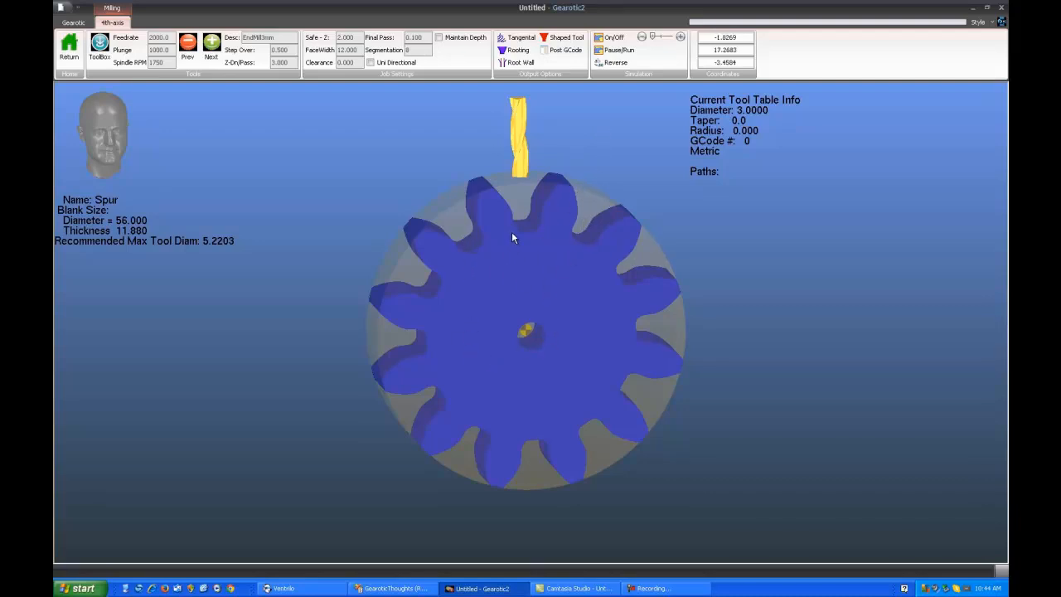
Generate the Shaped Tool center path for the spur gear and inspect it around the blank
{"action": "left_click", "coordinate": [566, 39]}
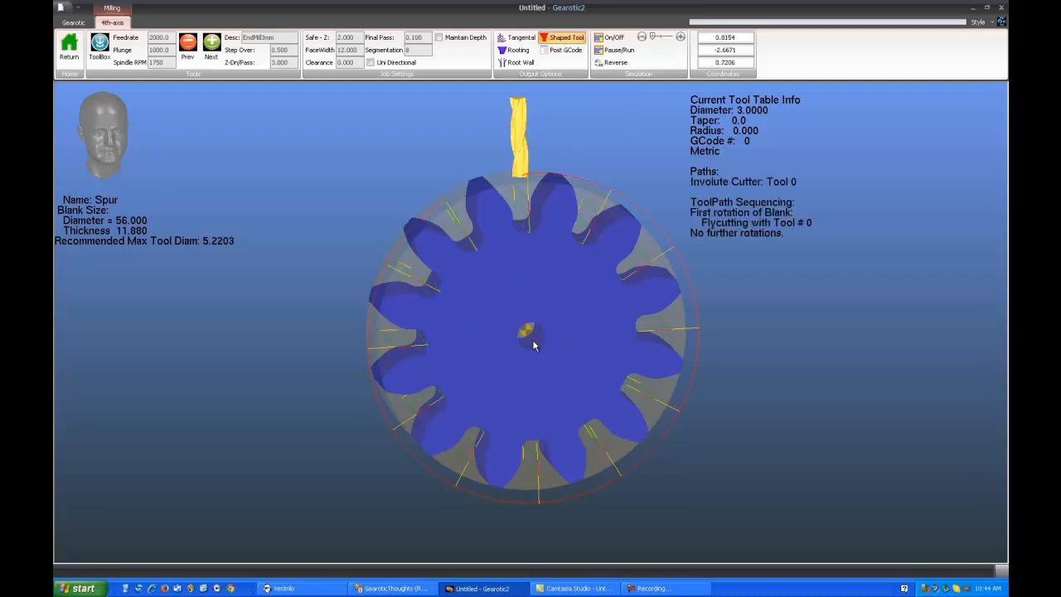
{"action": "left_click_drag", "start_coordinate": [528, 330], "coordinate": [562, 308]}
{"action": "left_click_drag", "start_coordinate": [540, 388], "coordinate": [521, 414]}
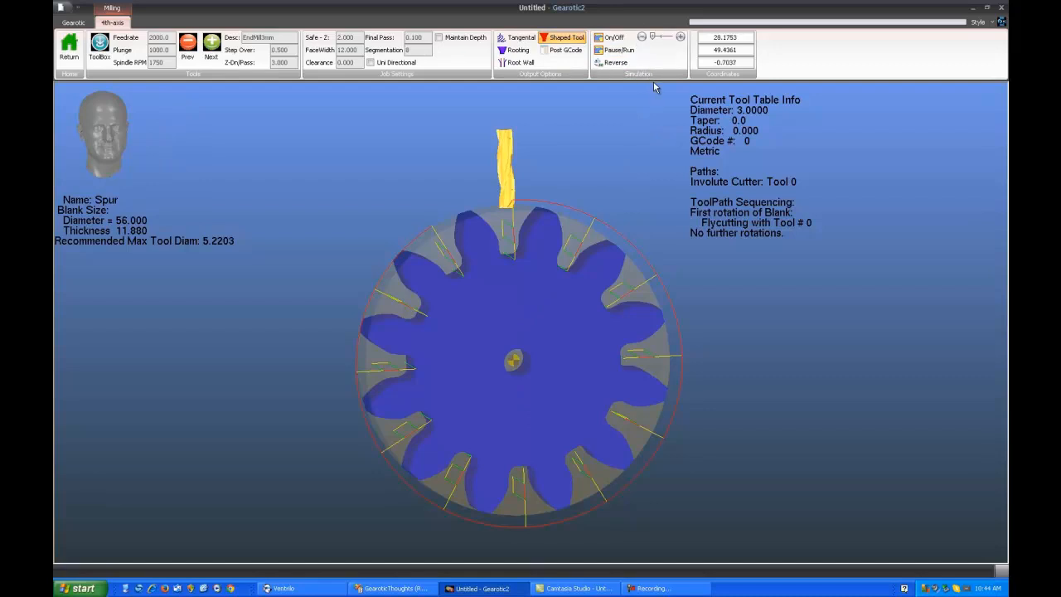
Turn on the shaped cutter simulation and inspect the toolpath's passes across the gear face from the side
{"action": "left_click", "coordinate": [610, 38]}
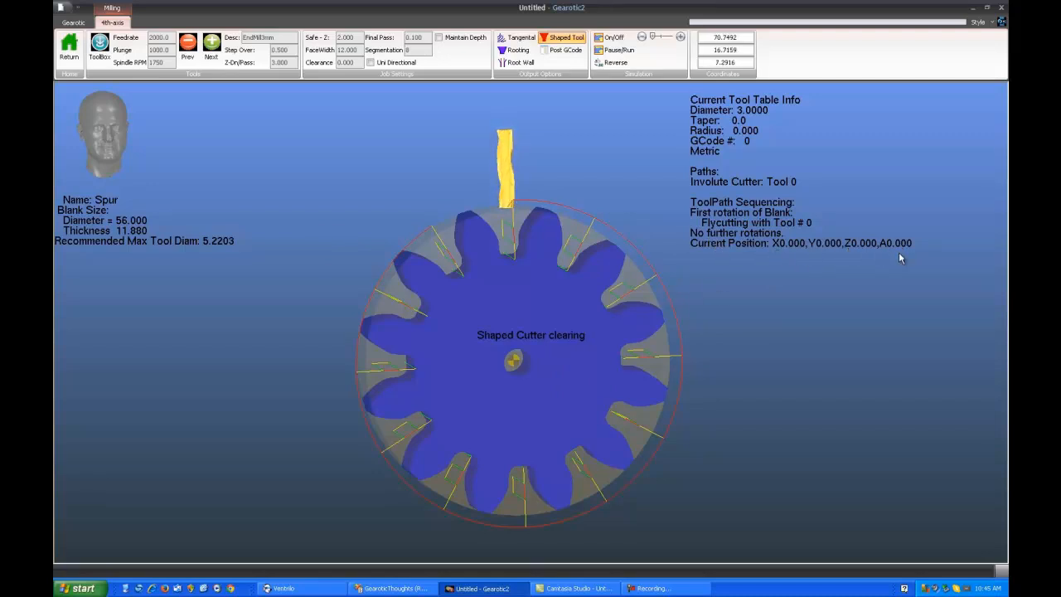
{"action": "left_click_drag", "start_coordinate": [496, 349], "coordinate": [587, 331]}
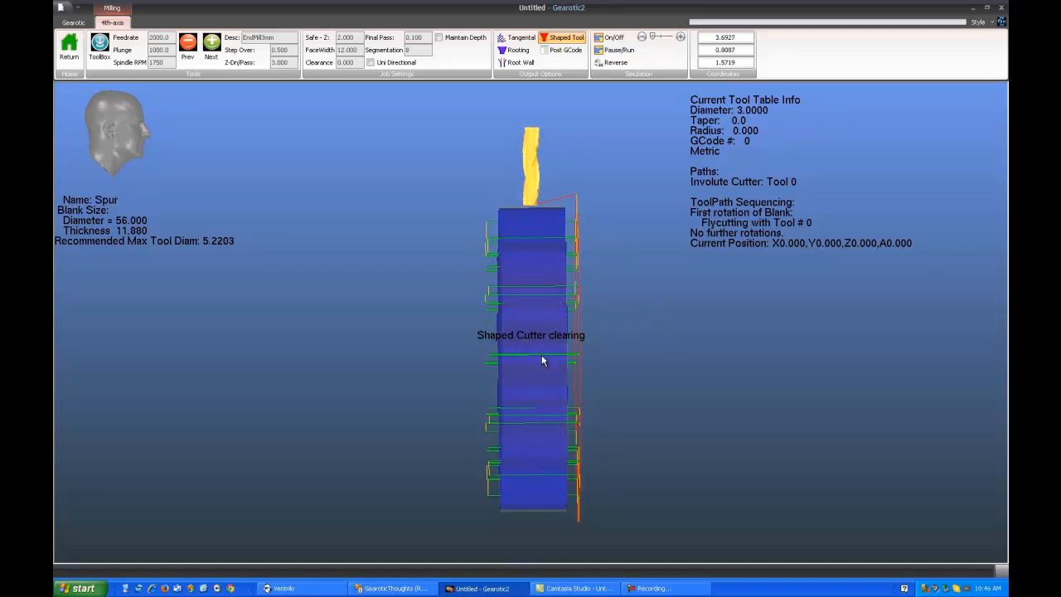
{"action": "left_click_drag", "start_coordinate": [534, 302], "coordinate": [533, 310]}
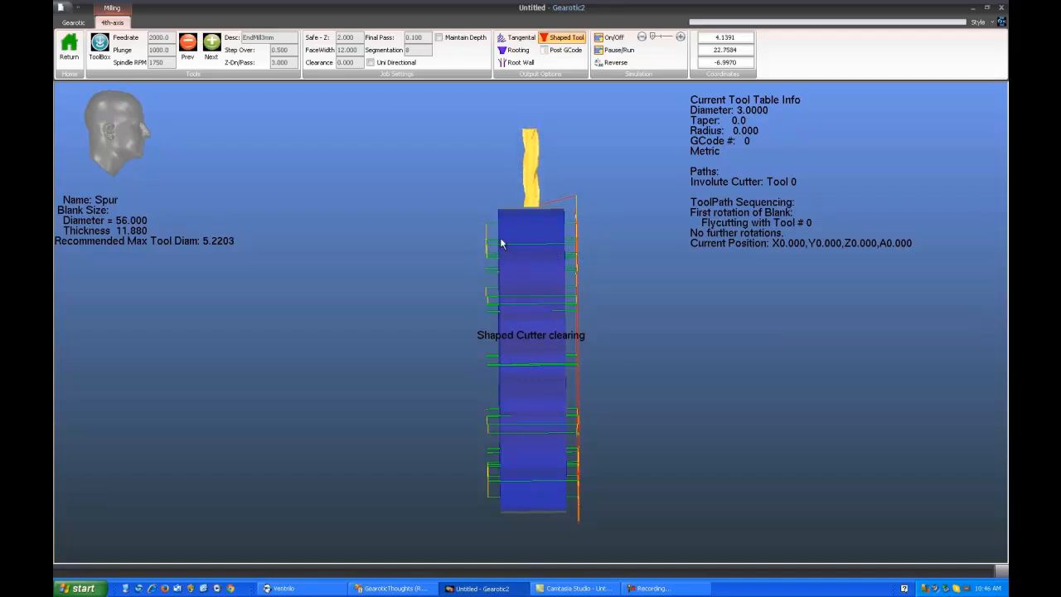
{"action": "left_click_drag", "start_coordinate": [587, 375], "coordinate": [454, 316]}
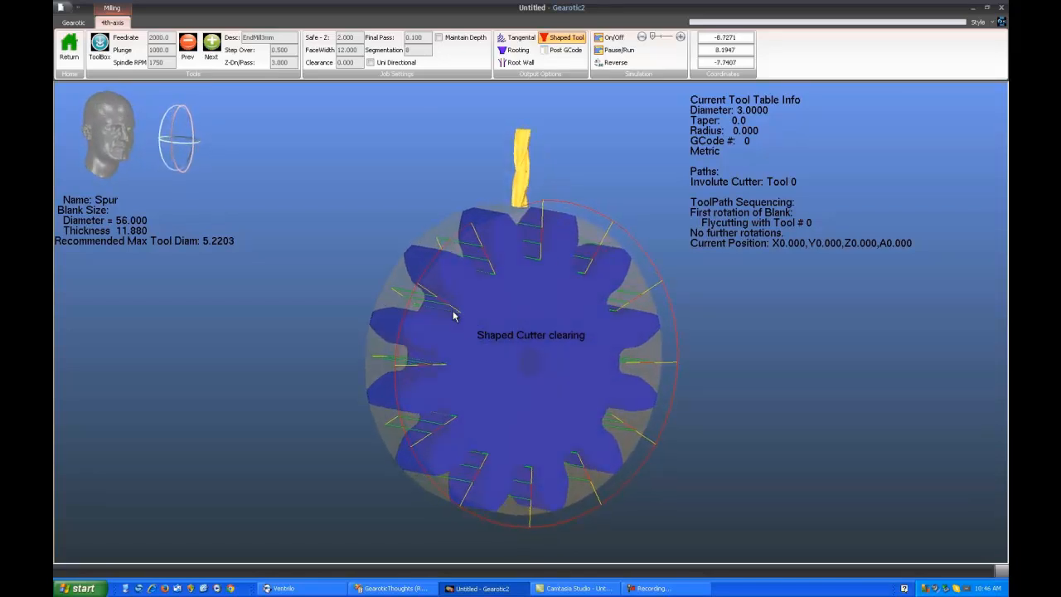
Raise the simulation speed, watch the cutter clear the tooth gaps, and turn the simulation off
{"action": "left_click", "coordinate": [681, 39]}
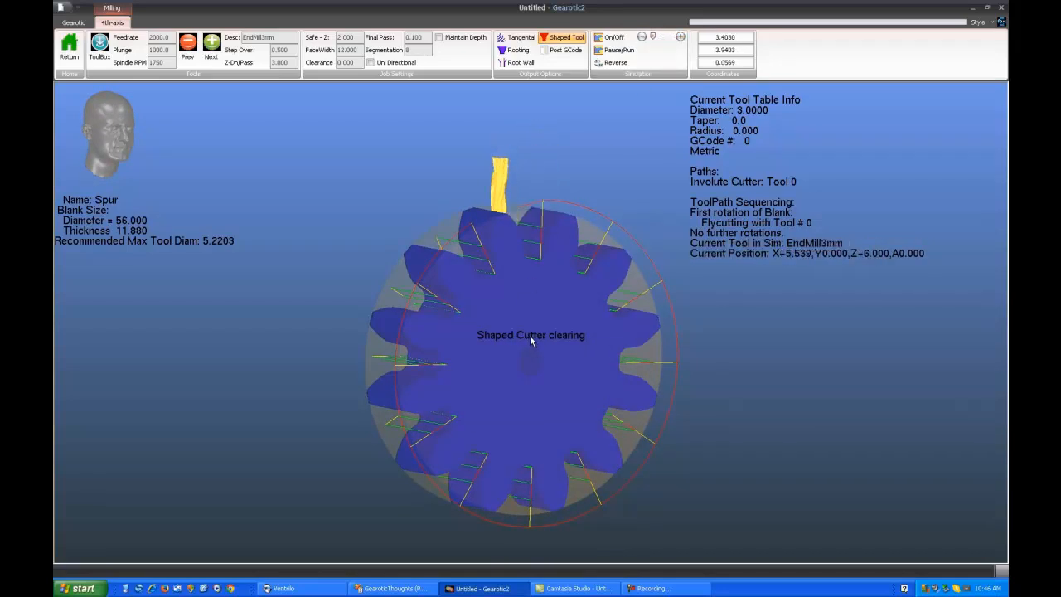
{"action": "left_click_drag", "start_coordinate": [535, 351], "coordinate": [508, 333]}
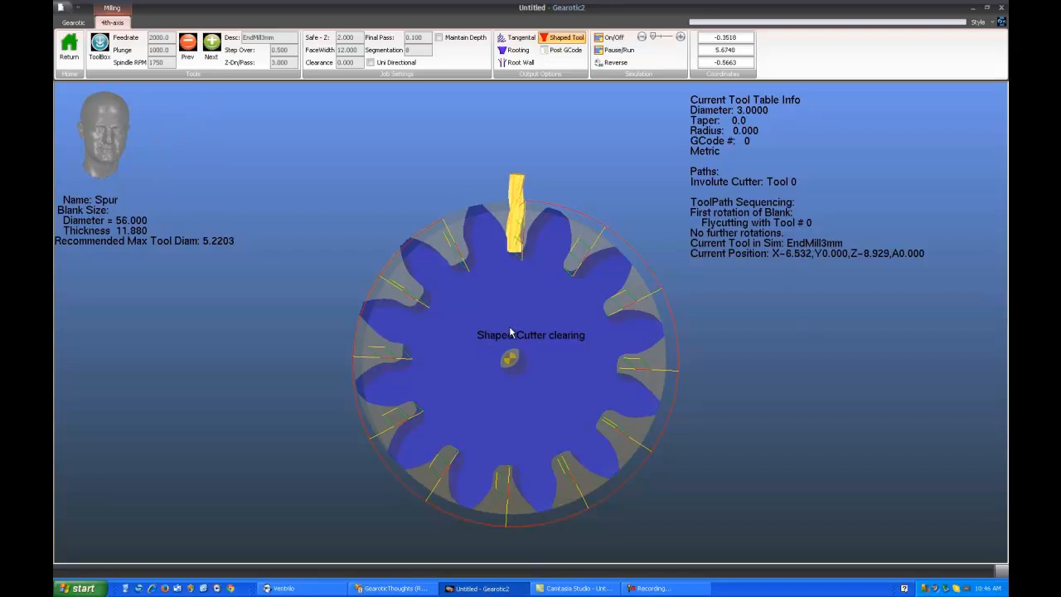
{"action": "double_click", "coordinate": [508, 329]}
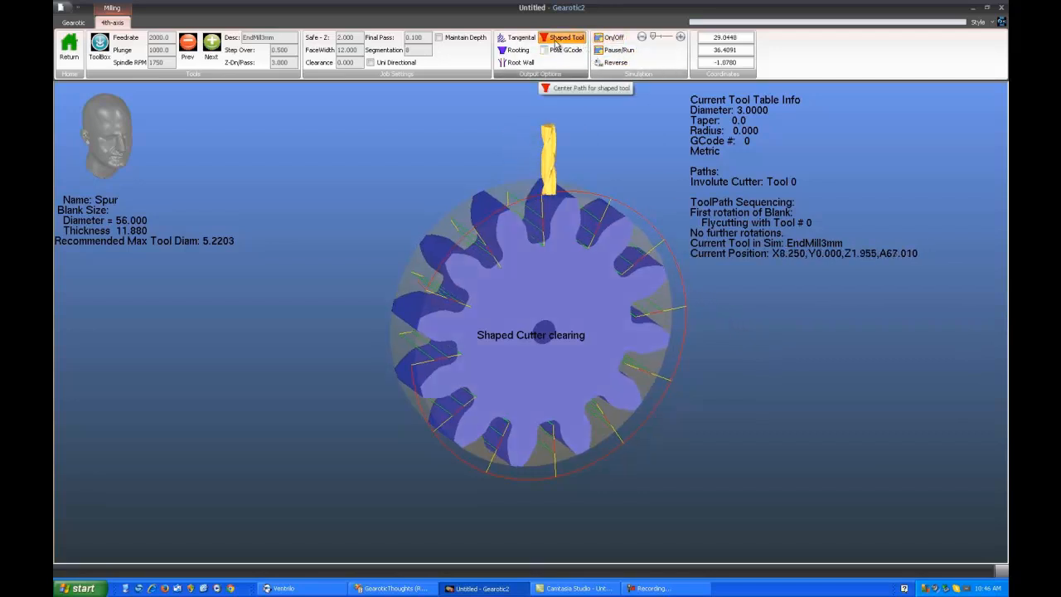
{"action": "left_click", "coordinate": [610, 37]}
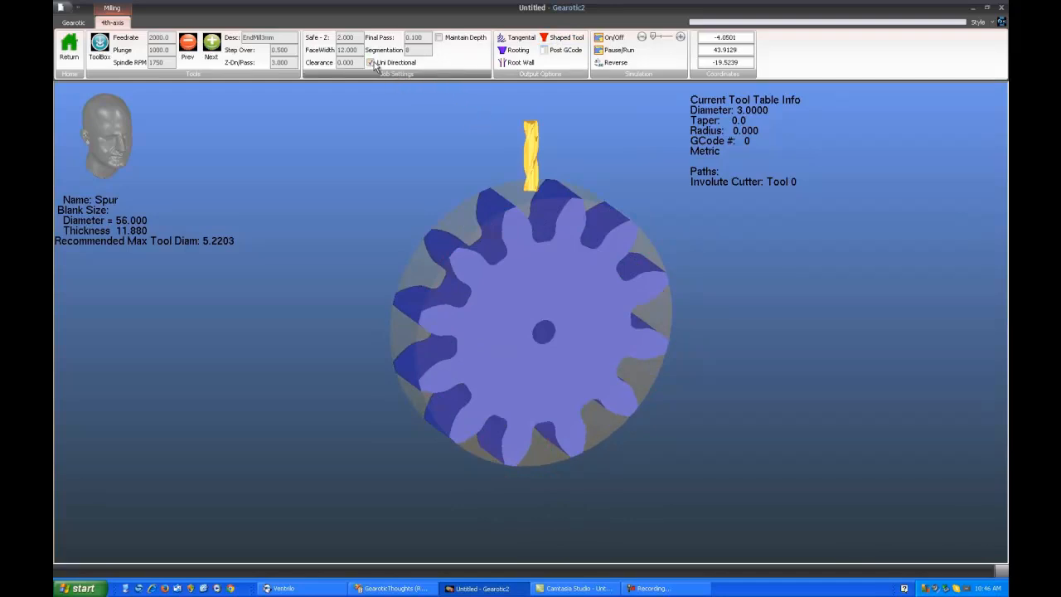
Generate the Shaped Tool path with unidirectional cutting, inspect its return moves around the blank, and run its simulation
{"action": "left_click", "coordinate": [569, 39]}
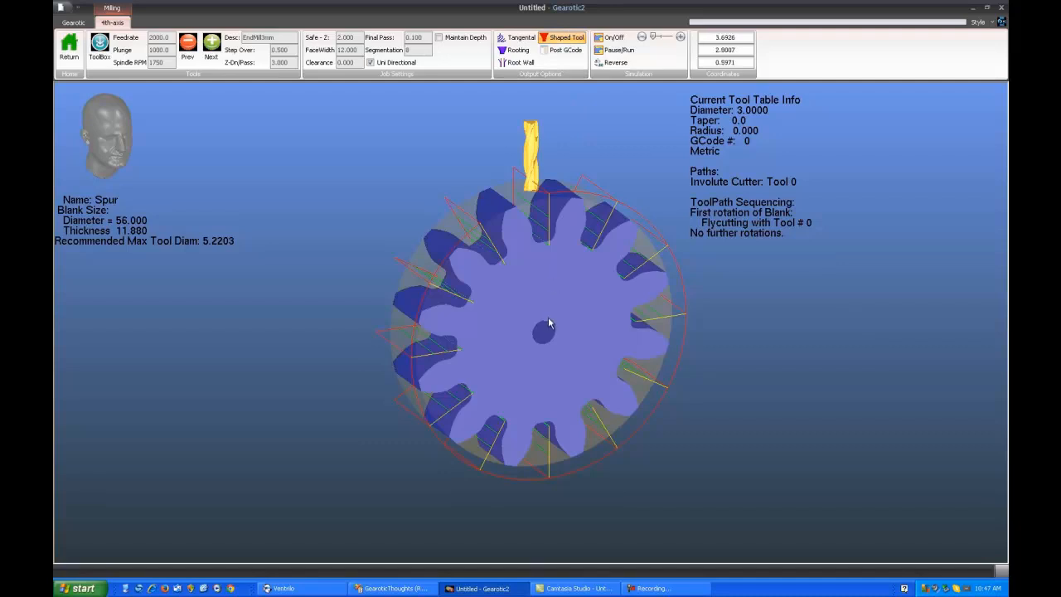
{"action": "left_click_drag", "start_coordinate": [545, 286], "coordinate": [536, 299]}
{"action": "scroll", "coordinate": [537, 297], "scroll_direction": "up", "scroll_amount": 5}
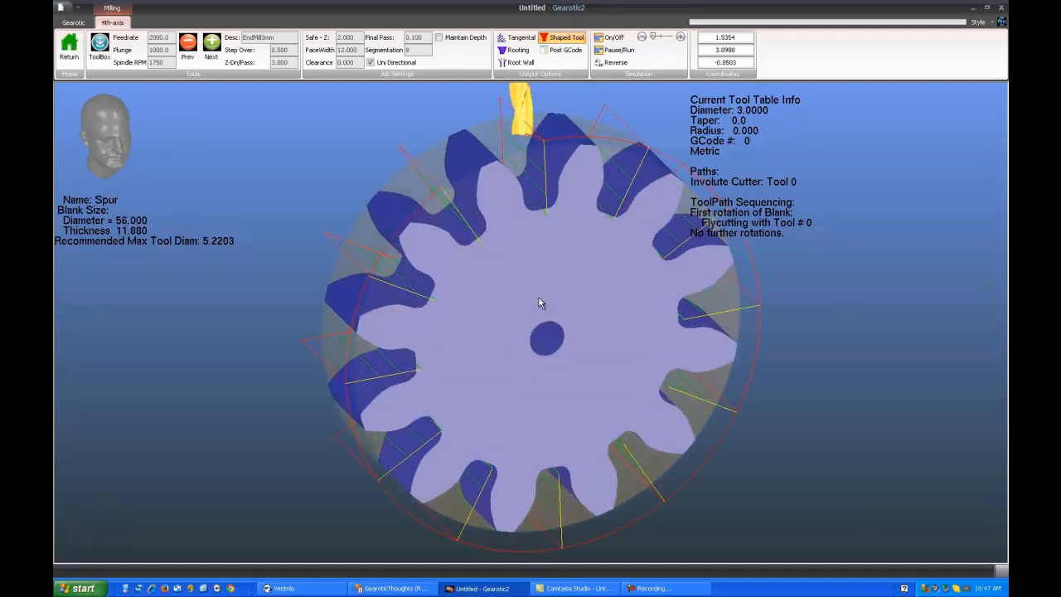
{"action": "scroll", "coordinate": [542, 295], "scroll_direction": "down", "scroll_amount": 2}
{"action": "right_click_drag", "start_coordinate": [539, 310], "coordinate": [531, 373]}
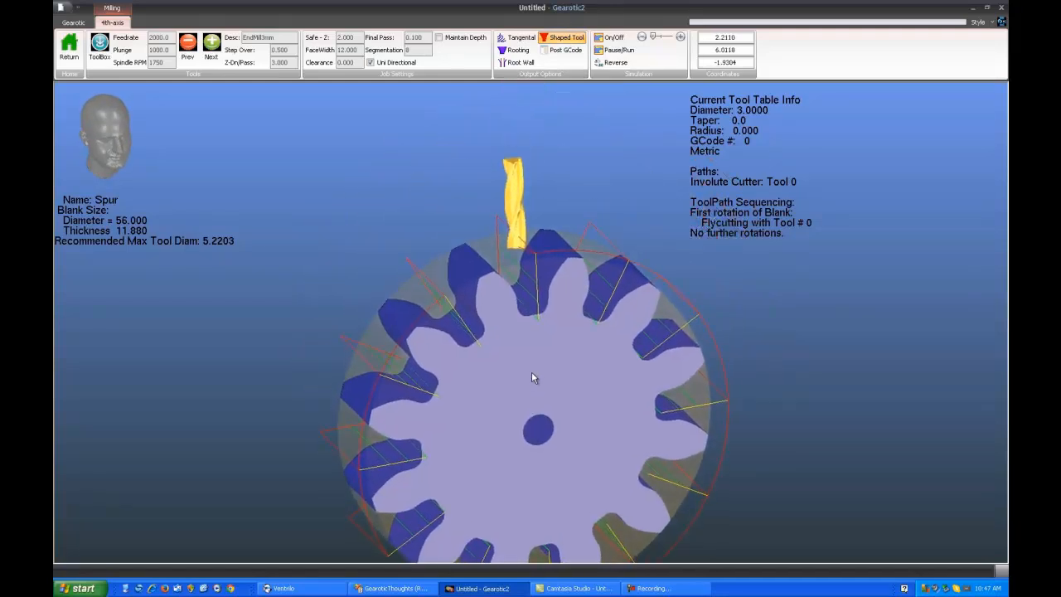
{"action": "scroll", "coordinate": [532, 372], "scroll_direction": "up", "scroll_amount": 2}
{"action": "scroll", "coordinate": [532, 371], "scroll_direction": "down", "scroll_amount": 1}
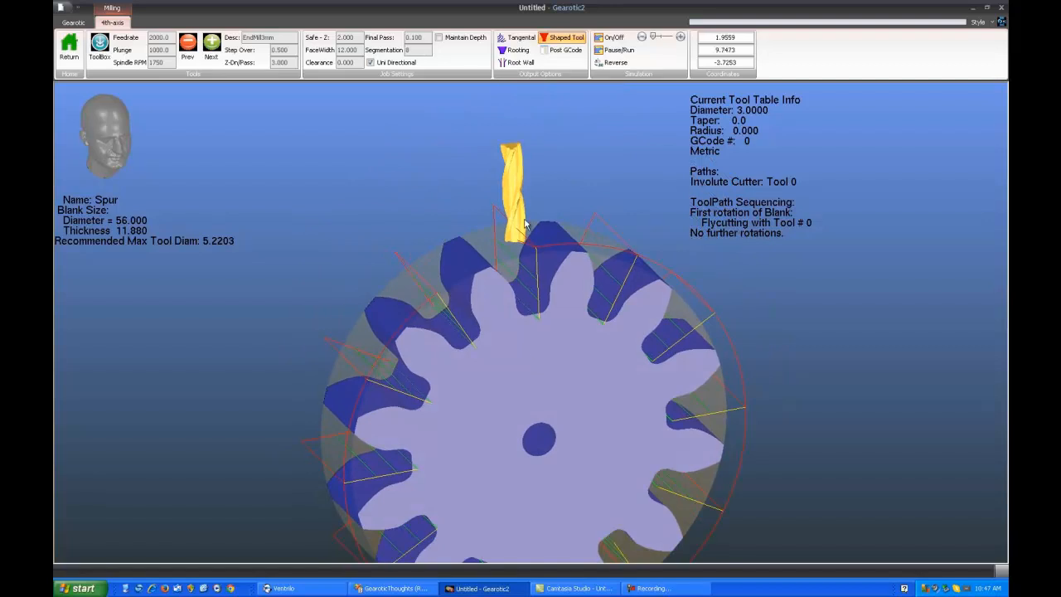
{"action": "left_click", "coordinate": [615, 50]}
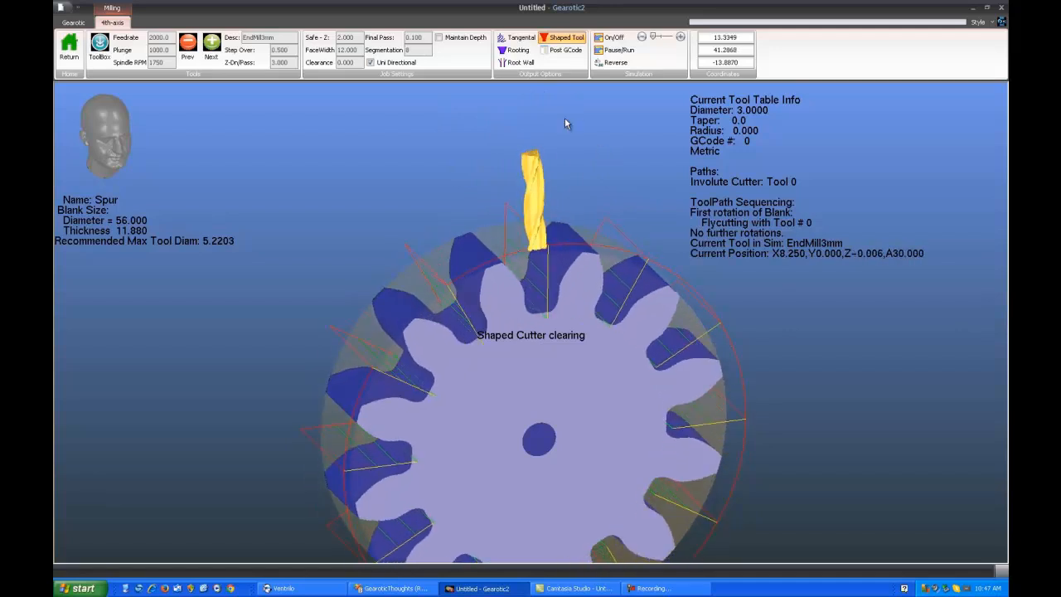
Review the available post-processors in the 4th-axis G-code posting options, and close them without posting
{"action": "left_click", "coordinate": [564, 52]}
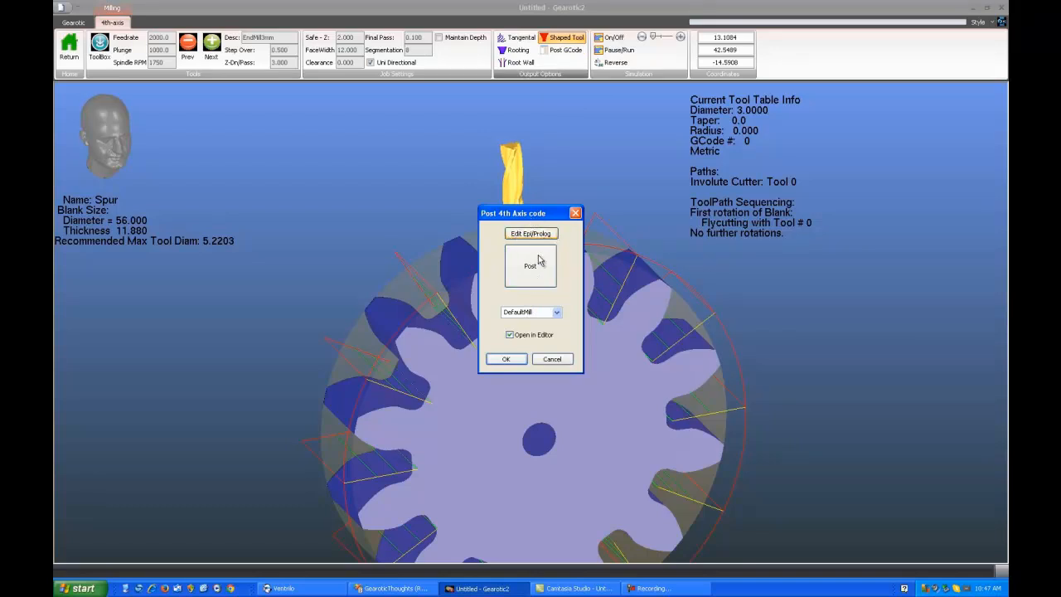
{"action": "left_click", "coordinate": [557, 313]}
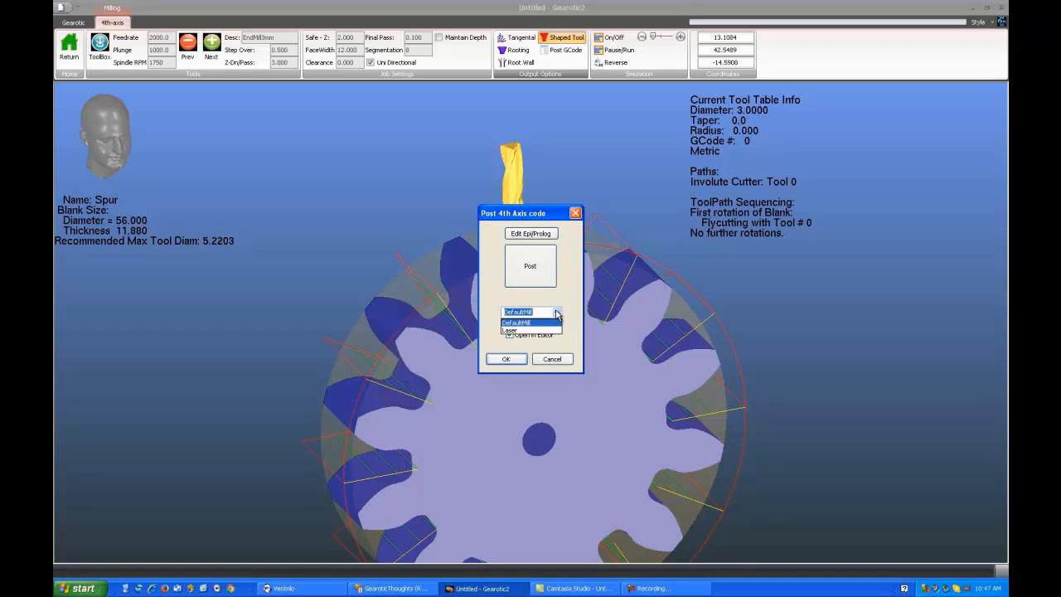
{"action": "left_click", "coordinate": [558, 313]}
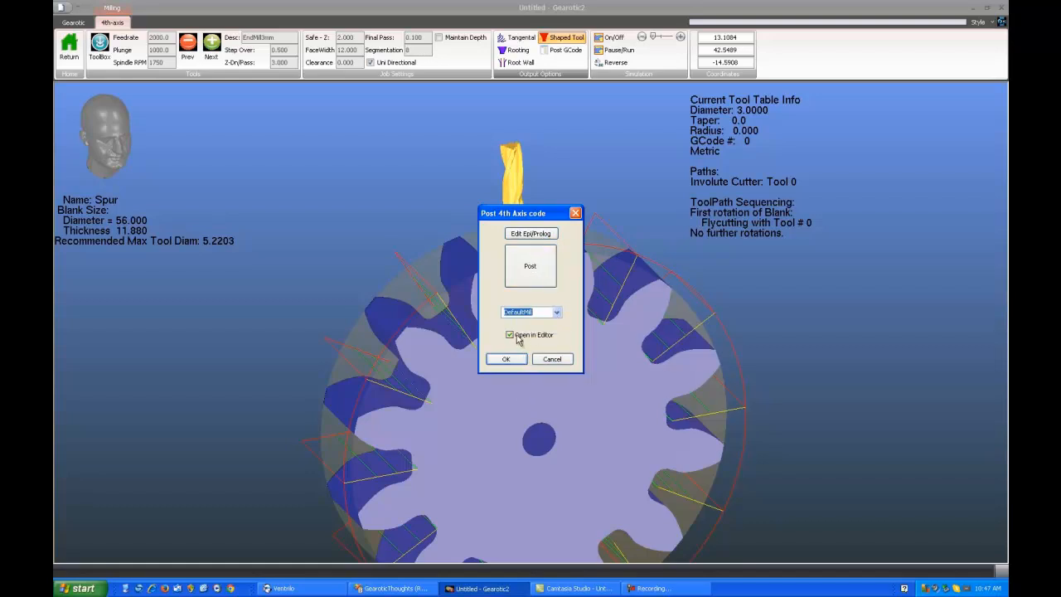
{"action": "left_click", "coordinate": [552, 360]}
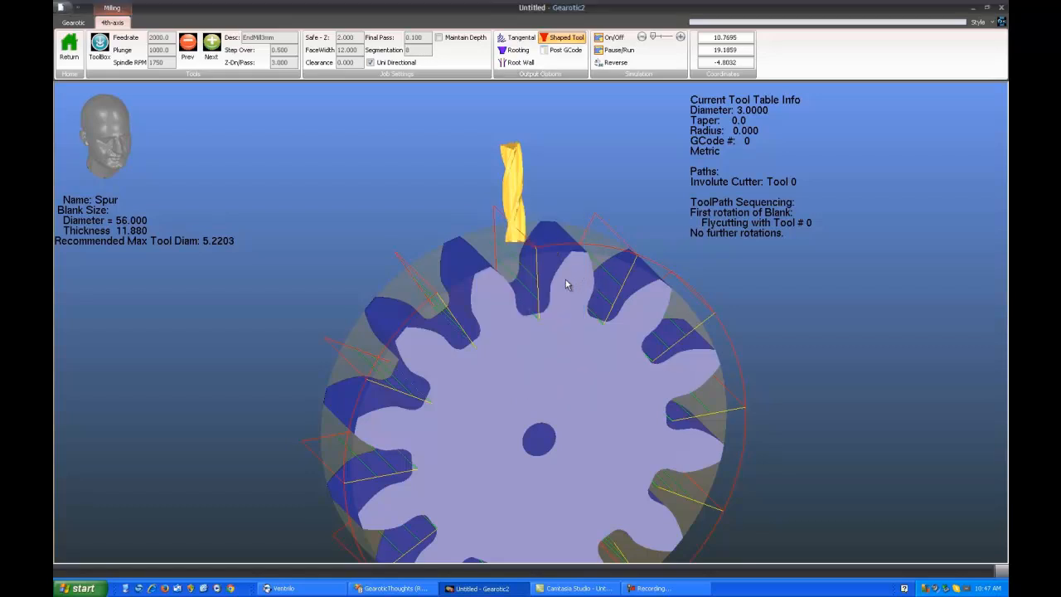
Generate the Rooting path with the 3 mm end mill and unidirectional cutting, and inspect it in the tooth gaps
{"action": "mouse_move", "coordinate": [533, 379]}
{"action": "left_mouse_down"}
{"action": "mouse_move", "coordinate": [542, 354]}
{"action": "mouse_move", "coordinate": [517, 366]}
{"action": "left_mouse_up"}
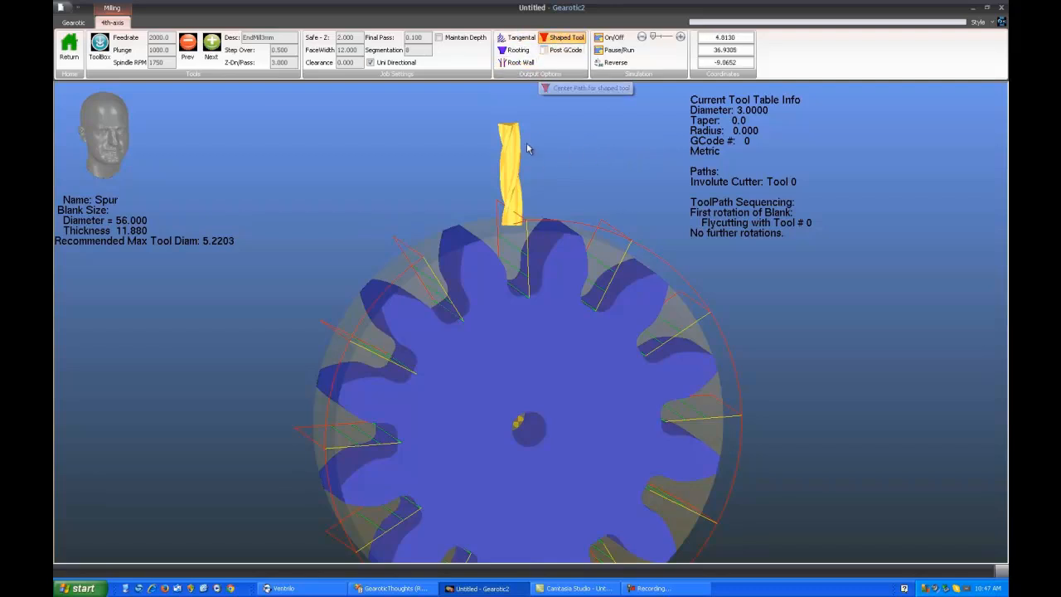
{"action": "left_click", "coordinate": [516, 51]}
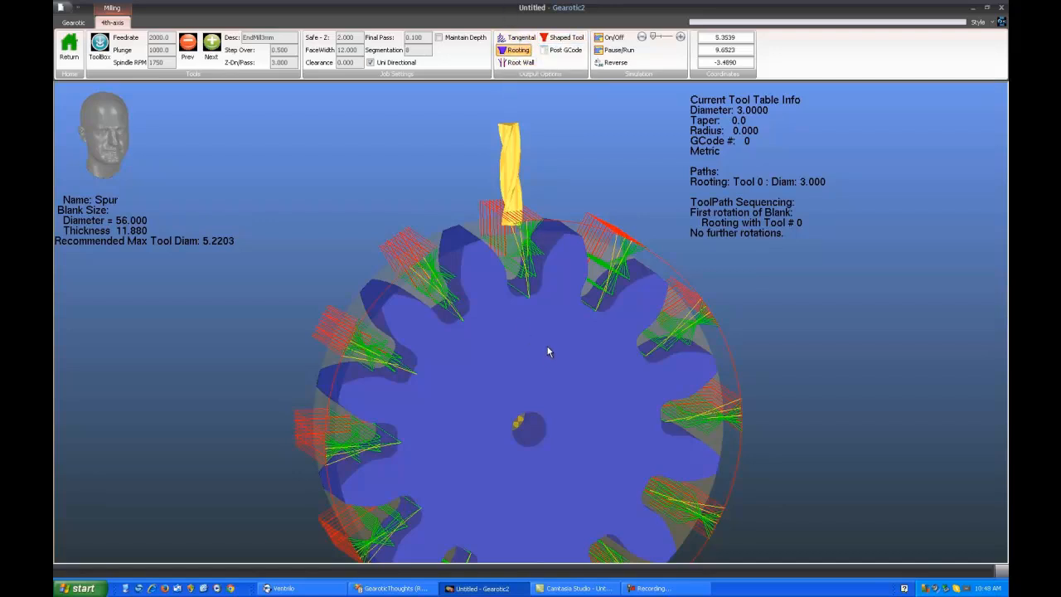
{"action": "scroll", "coordinate": [545, 352], "scroll_direction": "up", "scroll_amount": 1}
{"action": "left_click_drag", "start_coordinate": [535, 374], "coordinate": [558, 378]}
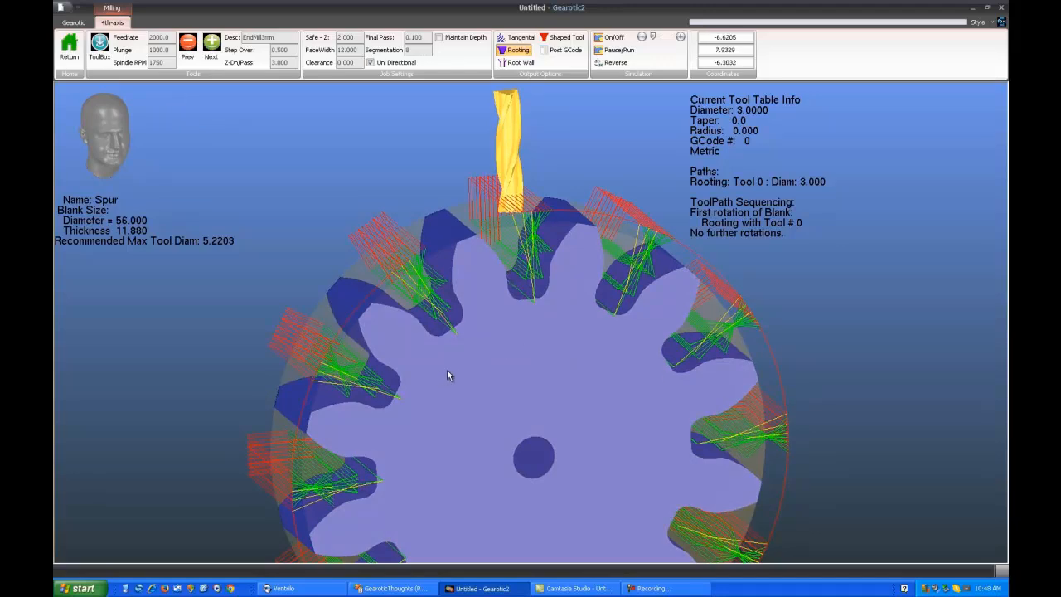
{"action": "left_click_drag", "start_coordinate": [448, 373], "coordinate": [569, 358]}
{"action": "left_click_drag", "start_coordinate": [610, 358], "coordinate": [424, 376]}
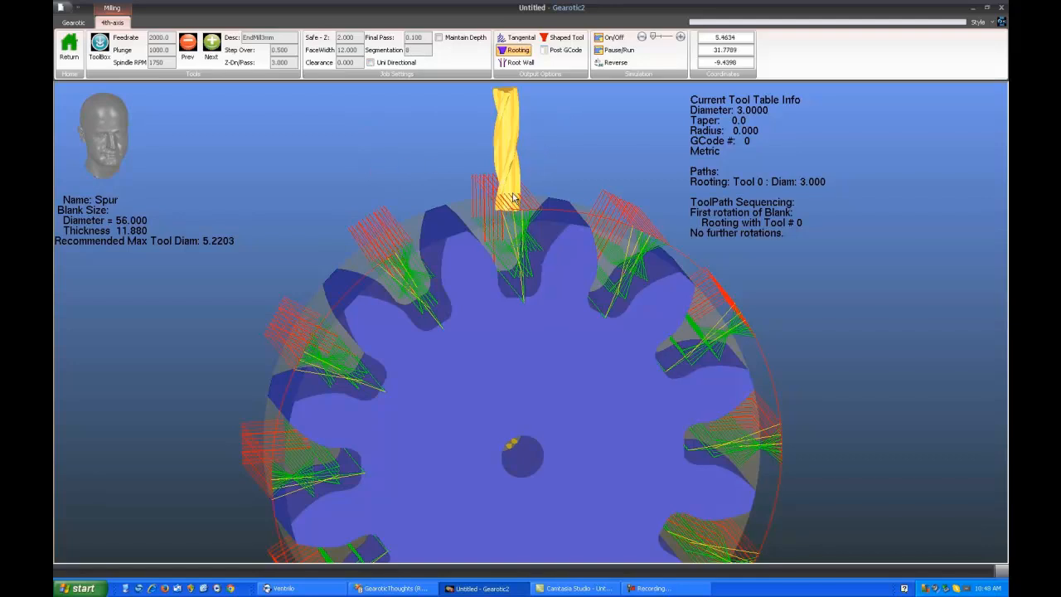
Regenerate the Rooting path with unidirectional cutting off, and inspect its clearing passes in the tooth gaps
{"action": "left_click", "coordinate": [519, 51]}
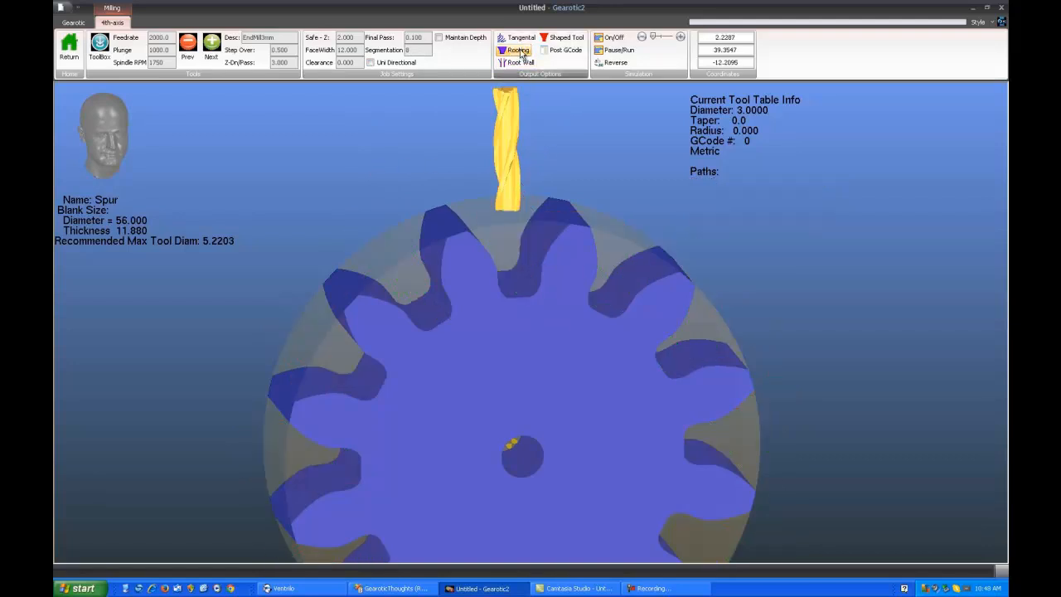
{"action": "left_click", "coordinate": [519, 51]}
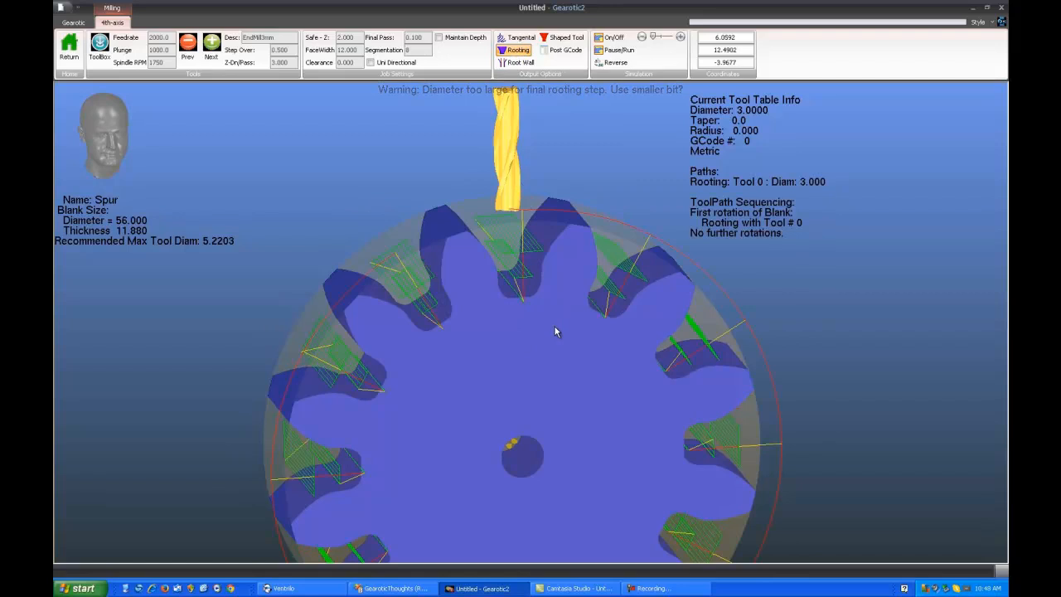
{"action": "left_click_drag", "start_coordinate": [556, 332], "coordinate": [529, 324]}
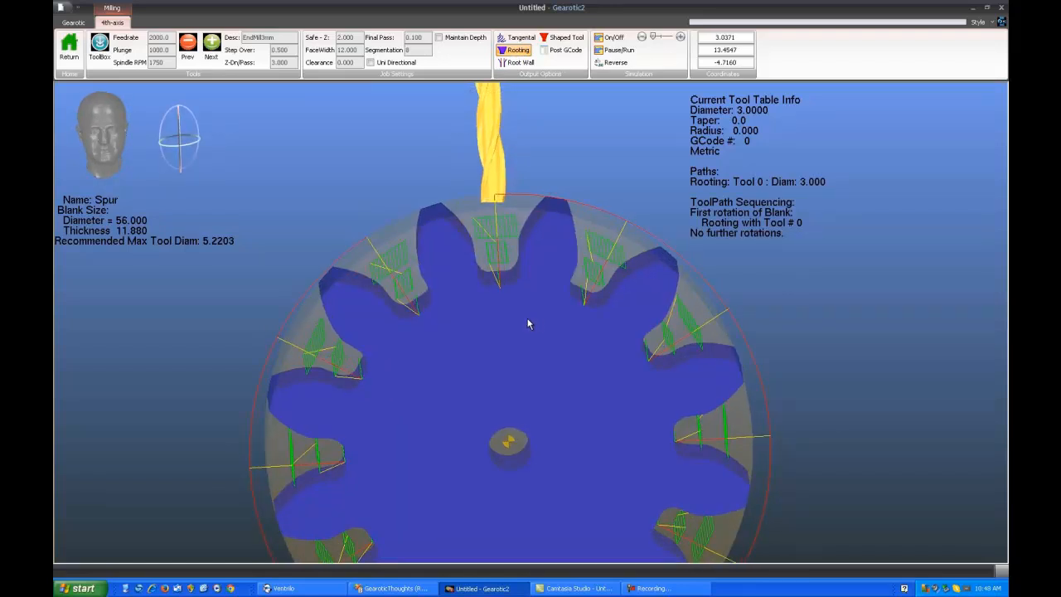
{"action": "scroll", "coordinate": [530, 317], "scroll_direction": "up", "scroll_amount": 2}
{"action": "scroll", "coordinate": [532, 317], "scroll_direction": "down", "scroll_amount": 1}
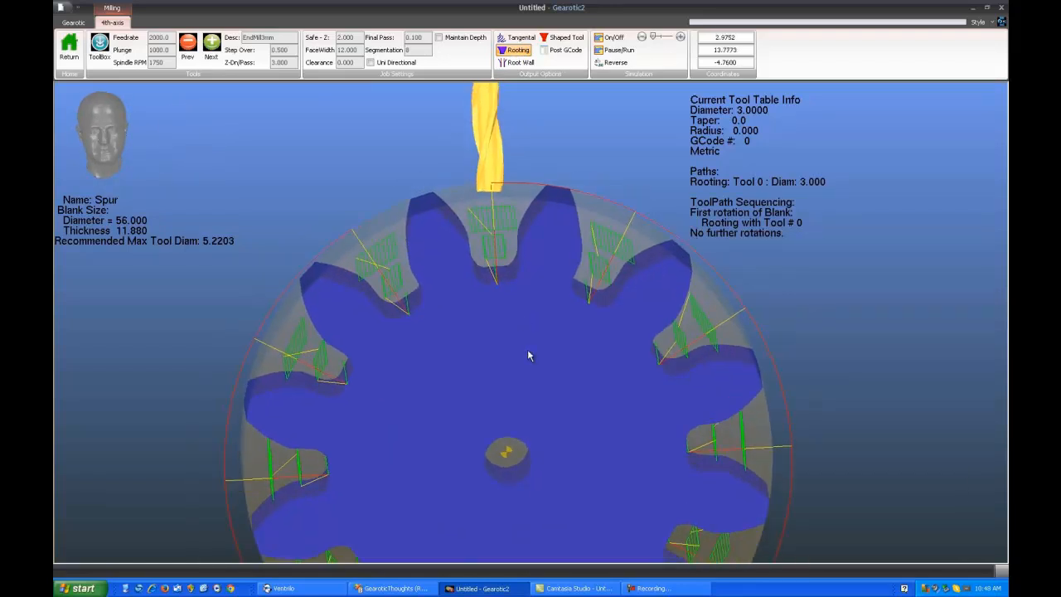
{"action": "left_click_drag", "start_coordinate": [525, 365], "coordinate": [504, 353]}
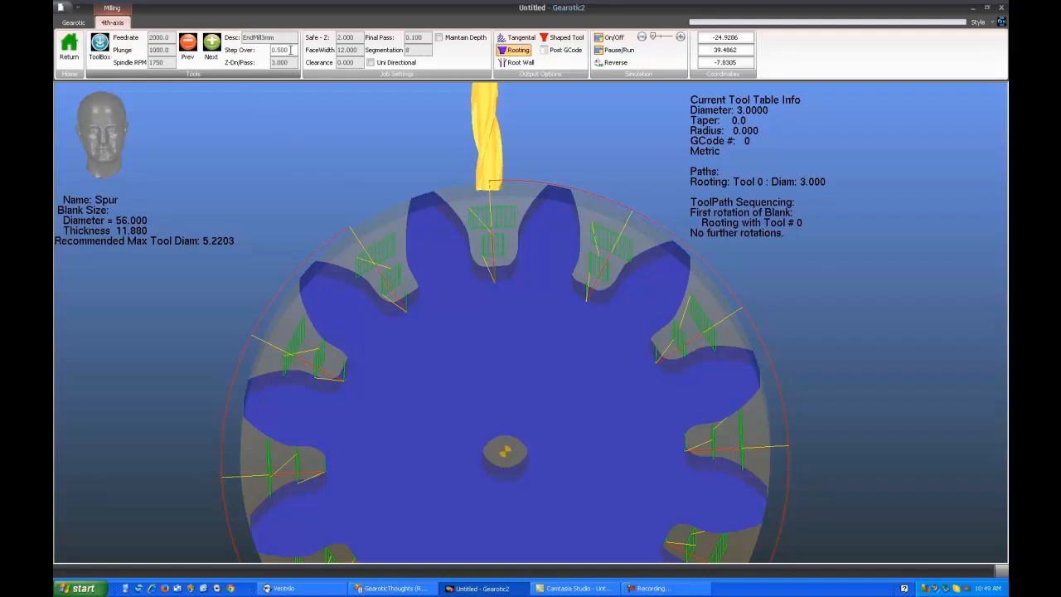
Set the tool's step over to 2, regenerate the Rooting path, and examine its depth levels face-on
{"action": "left_click_drag", "start_coordinate": [290, 50], "coordinate": [264, 51]}
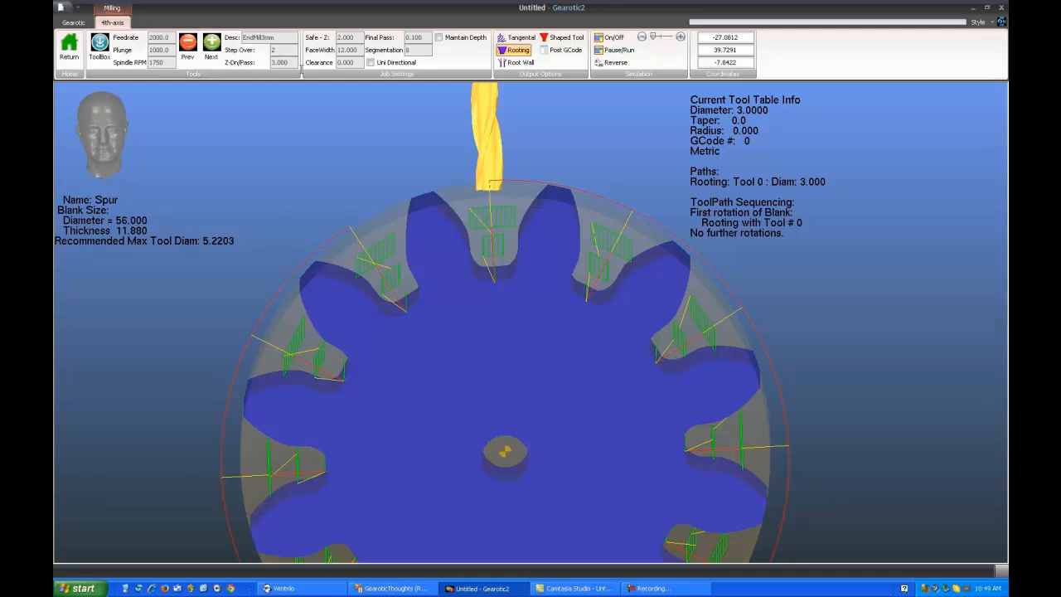
{"action": "left_click", "coordinate": [526, 62]}
{"action": "left_click_drag", "start_coordinate": [519, 332], "coordinate": [514, 348]}
{"action": "right_click_drag", "start_coordinate": [514, 348], "coordinate": [520, 327]}
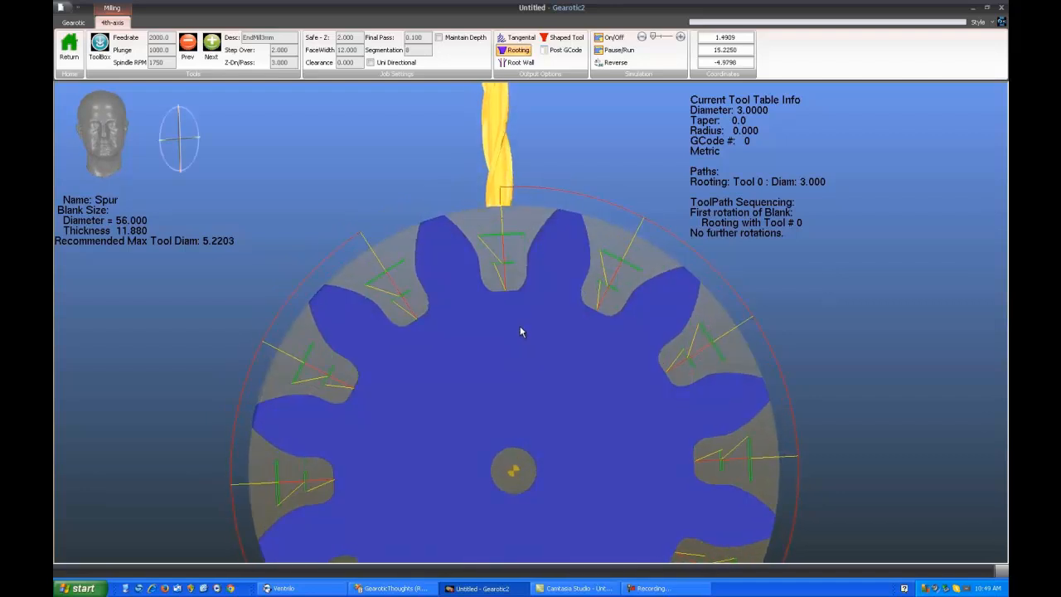
{"action": "left_click_drag", "start_coordinate": [606, 380], "coordinate": [597, 381]}
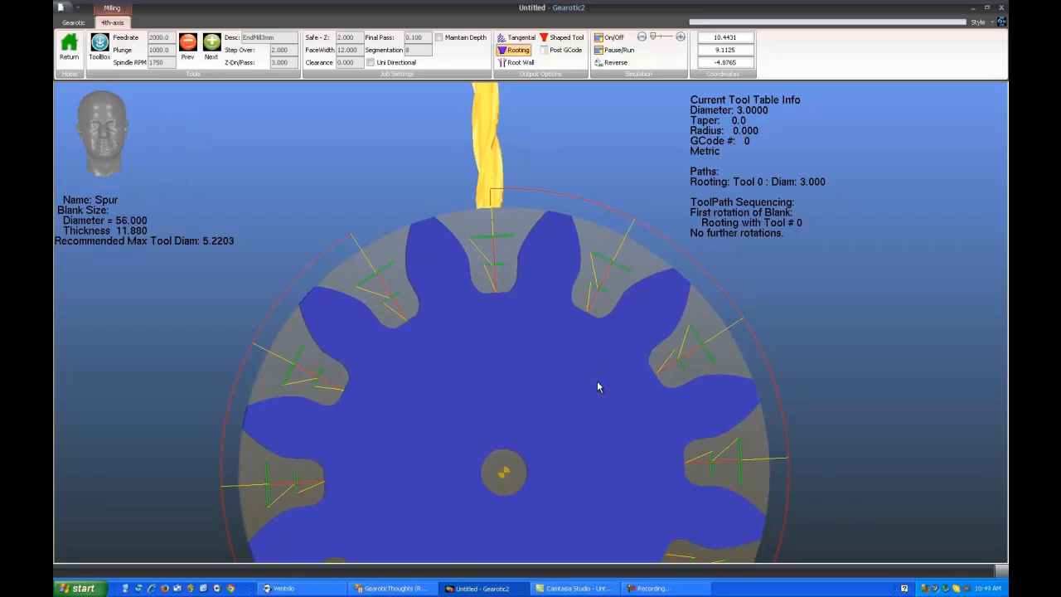
{"action": "scroll", "coordinate": [533, 381], "scroll_direction": "up", "scroll_amount": 1}
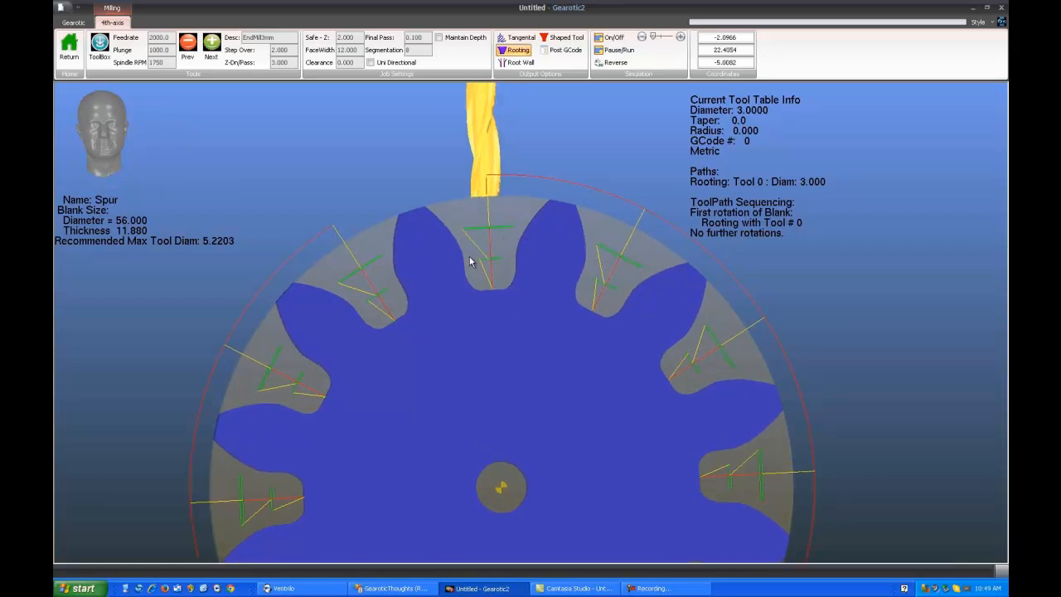
Simulate the Rooting path, watch the end mill clear the tooth roots from the front, and turn the simulation off
{"action": "double_click", "coordinate": [507, 339]}
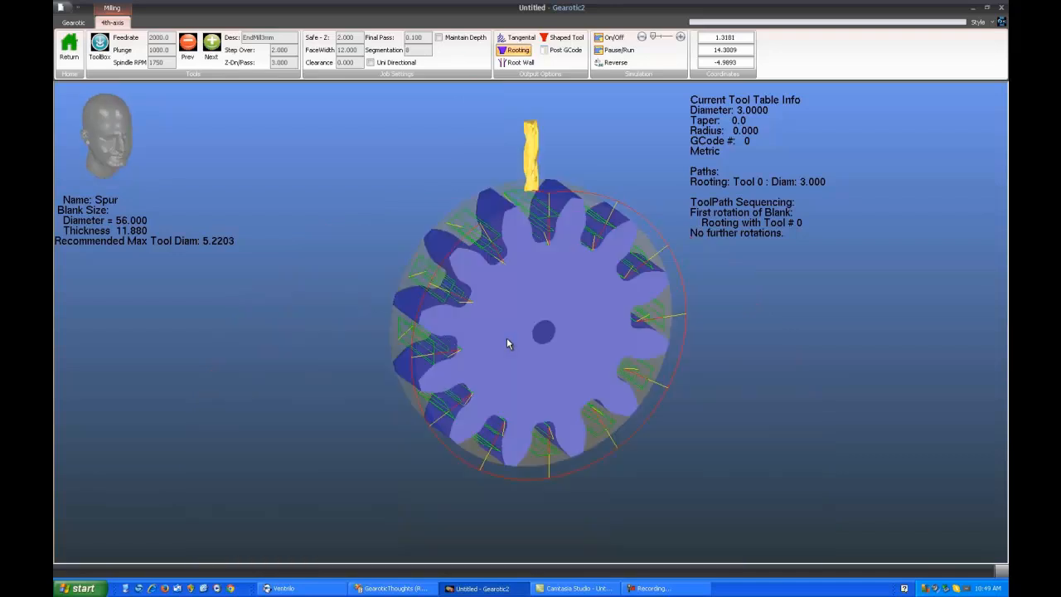
{"action": "scroll", "coordinate": [551, 307], "scroll_direction": "up", "scroll_amount": 3}
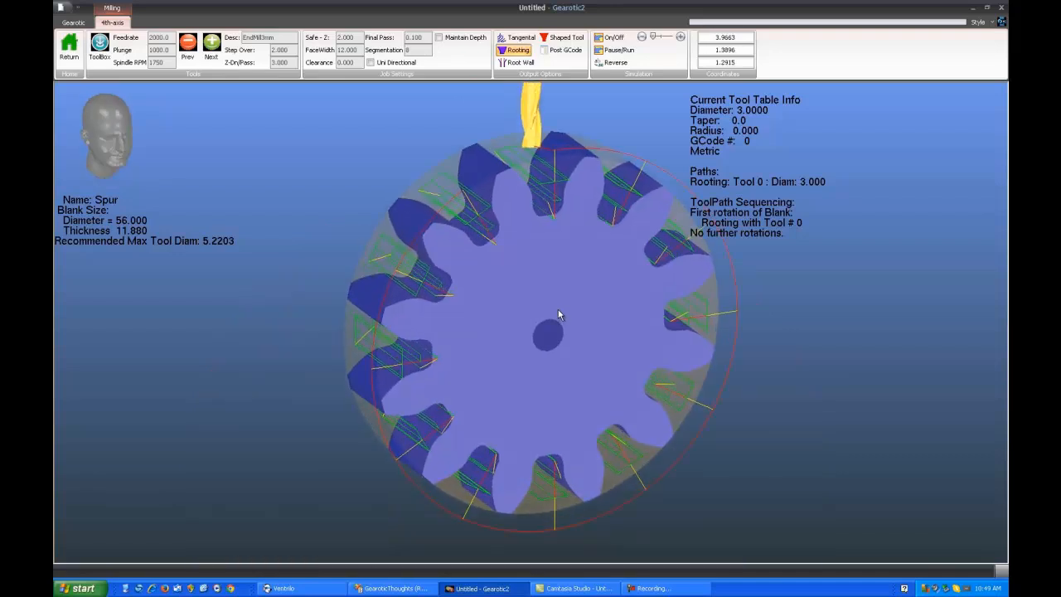
{"action": "right_click_drag", "start_coordinate": [560, 312], "coordinate": [528, 369]}
{"action": "left_click", "coordinate": [618, 38]}
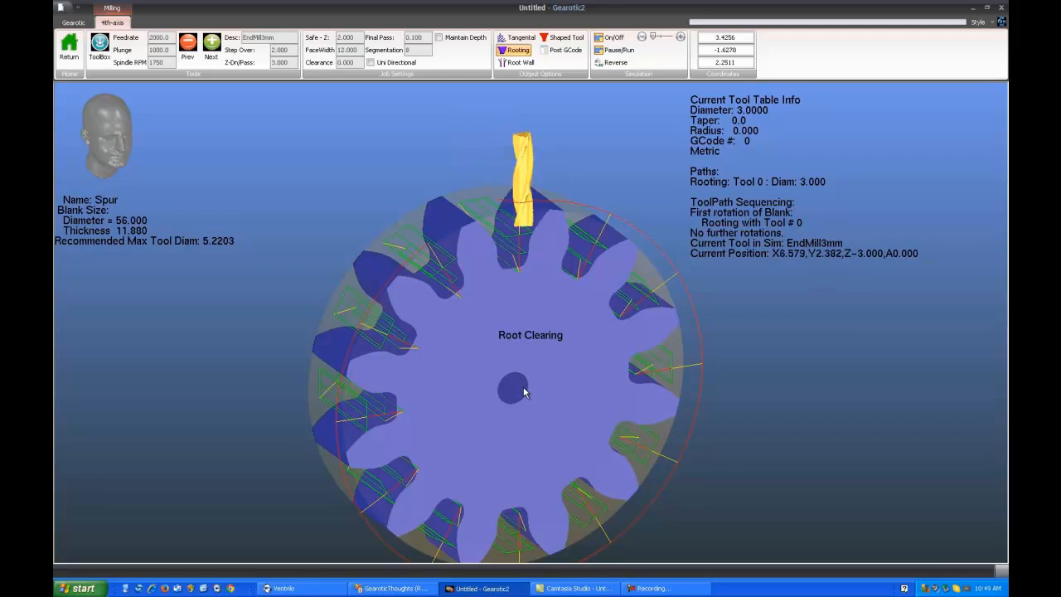
{"action": "left_click_drag", "start_coordinate": [531, 389], "coordinate": [491, 359]}
{"action": "left_click_drag", "start_coordinate": [561, 256], "coordinate": [550, 259]}
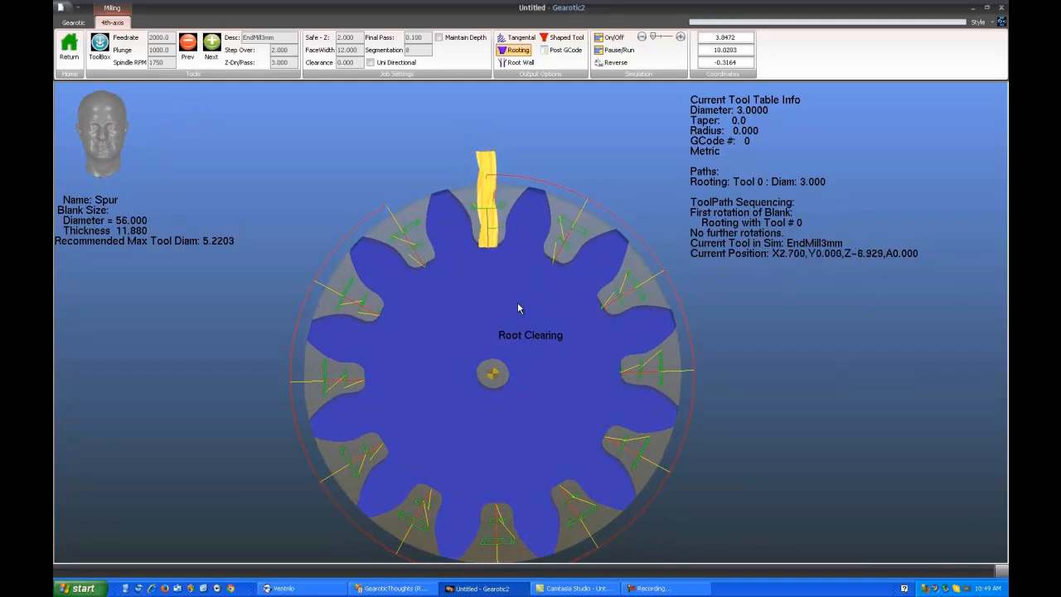
{"action": "scroll", "coordinate": [511, 304], "scroll_direction": "up", "scroll_amount": 3}
{"action": "scroll", "coordinate": [510, 352], "scroll_direction": "up", "scroll_amount": 3}
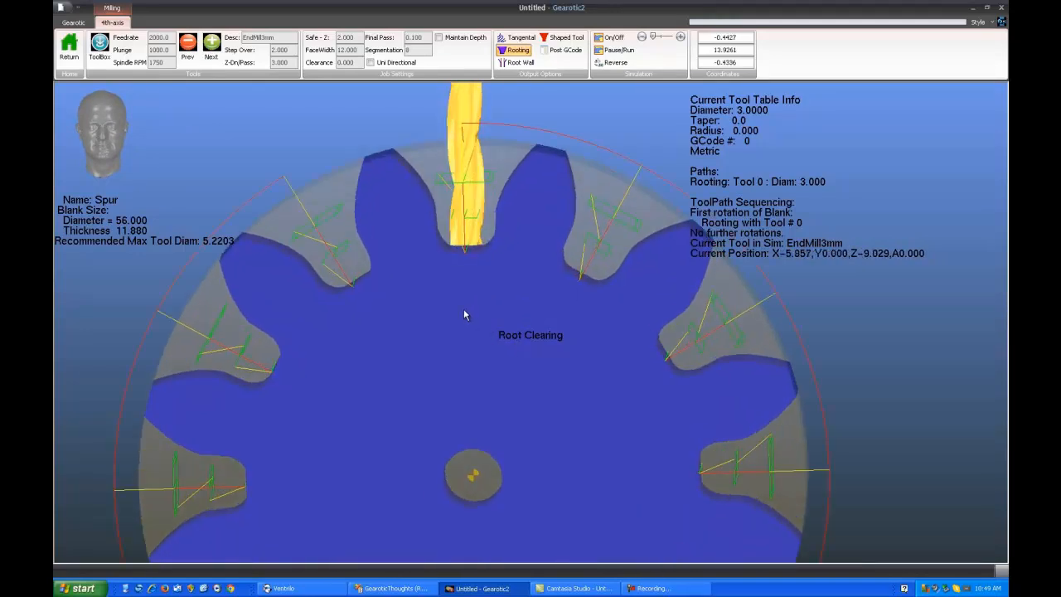
{"action": "left_click_drag", "start_coordinate": [470, 328], "coordinate": [473, 319]}
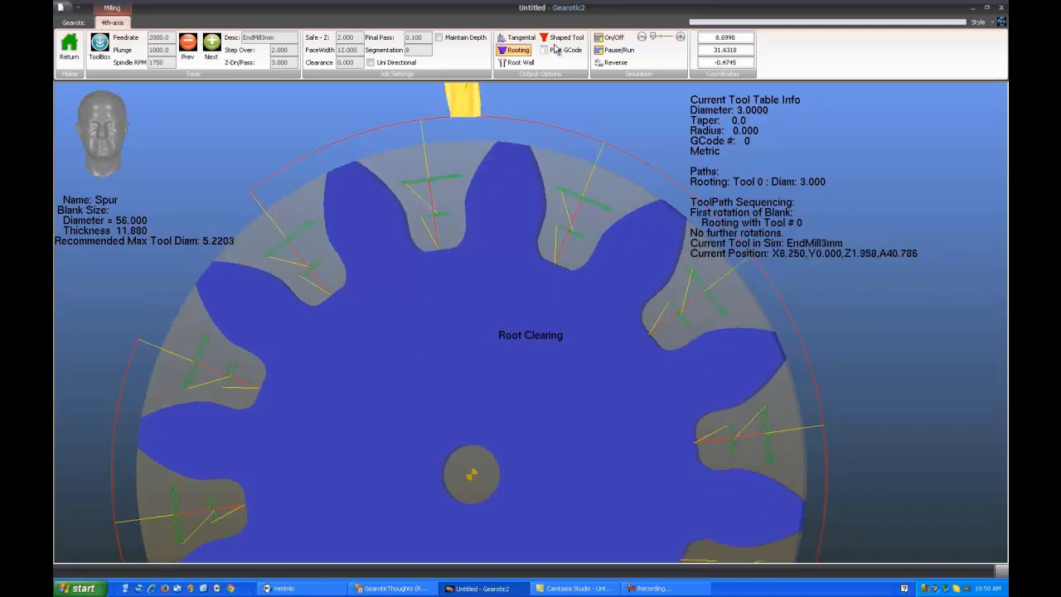
{"action": "left_click", "coordinate": [606, 40]}
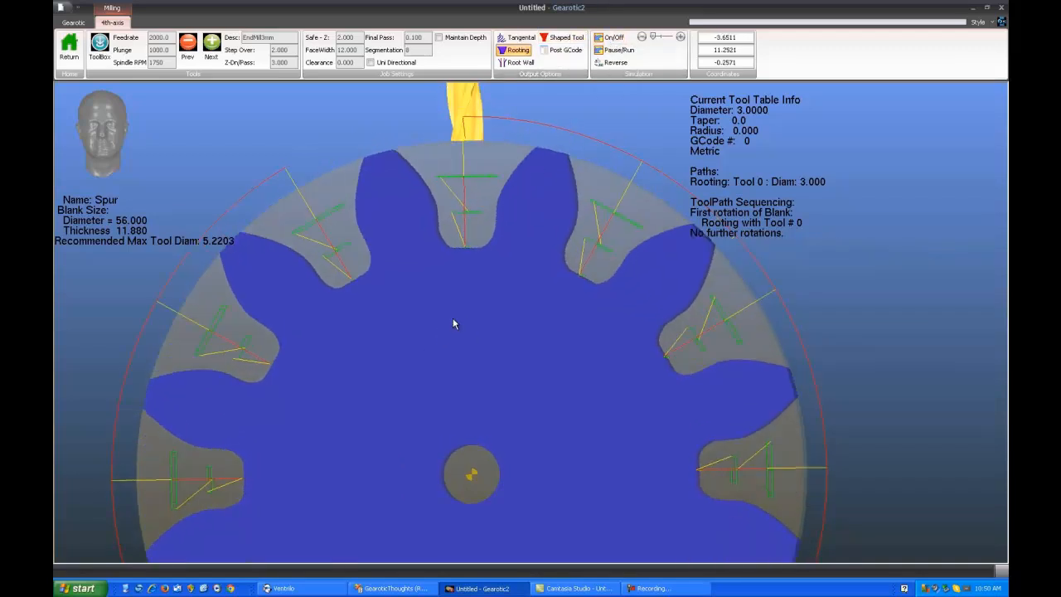
Set the final pass to 0.5 and regenerate the Rooting path with the 3 mm end mill
{"action": "mouse_move", "coordinate": [454, 319]}
{"action": "left_mouse_down"}
{"action": "mouse_move", "coordinate": [469, 282]}
{"action": "mouse_move", "coordinate": [462, 318]}
{"action": "left_mouse_up"}
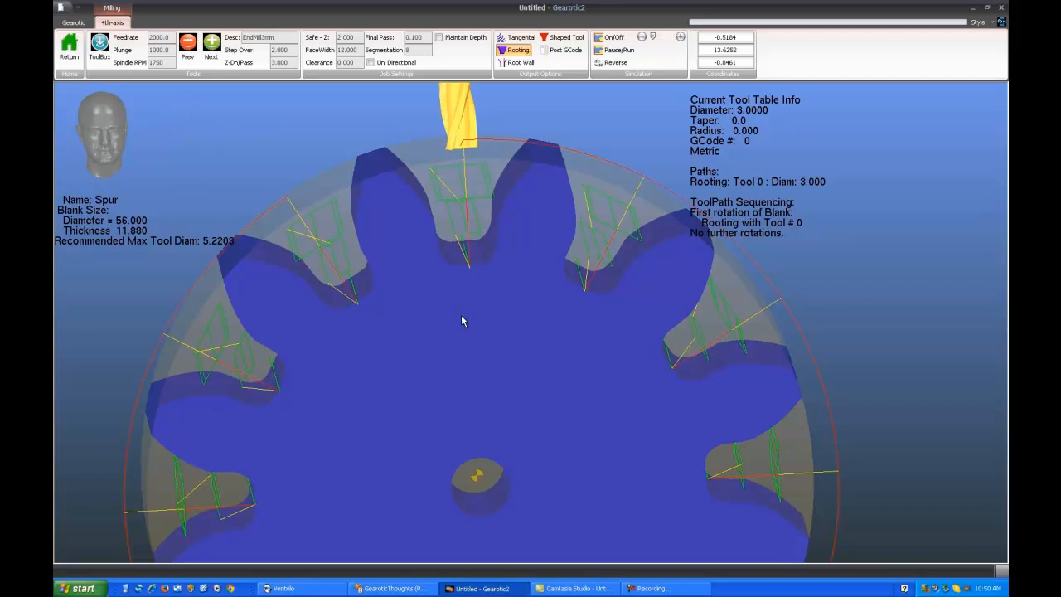
{"action": "scroll", "coordinate": [557, 327], "scroll_direction": "up", "scroll_amount": 2}
{"action": "right_click_drag", "start_coordinate": [557, 328], "coordinate": [585, 367]}
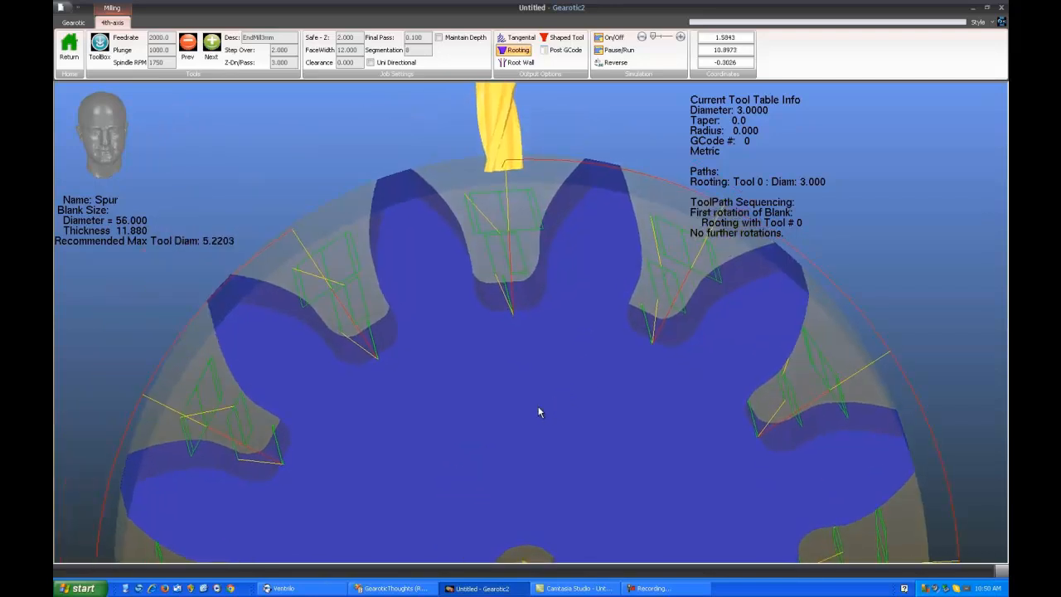
{"action": "mouse_move", "coordinate": [521, 355]}
{"action": "left_mouse_down"}
{"action": "mouse_move", "coordinate": [528, 317]}
{"action": "mouse_move", "coordinate": [514, 338]}
{"action": "left_mouse_up"}
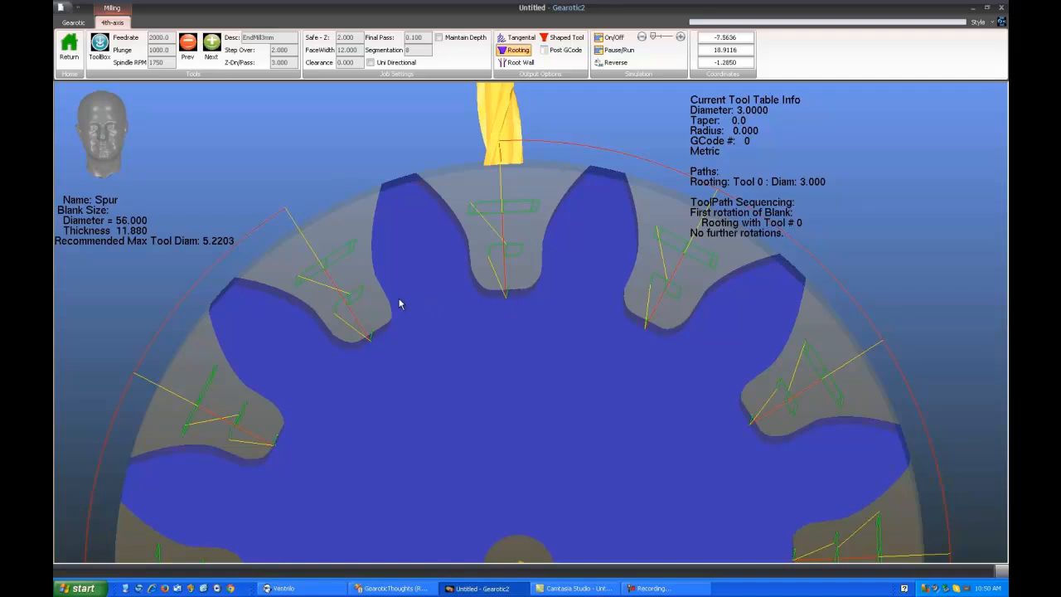
{"action": "double_click", "coordinate": [425, 39]}
{"action": "type", "text": ".5"}
{"action": "left_click", "coordinate": [522, 52]}
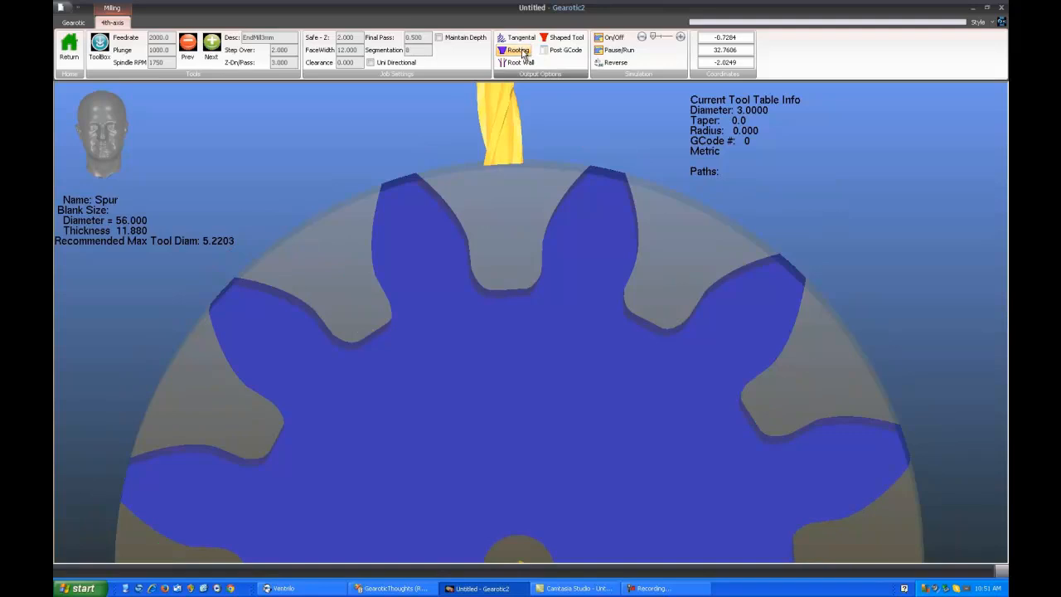
{"action": "left_click", "coordinate": [522, 52]}
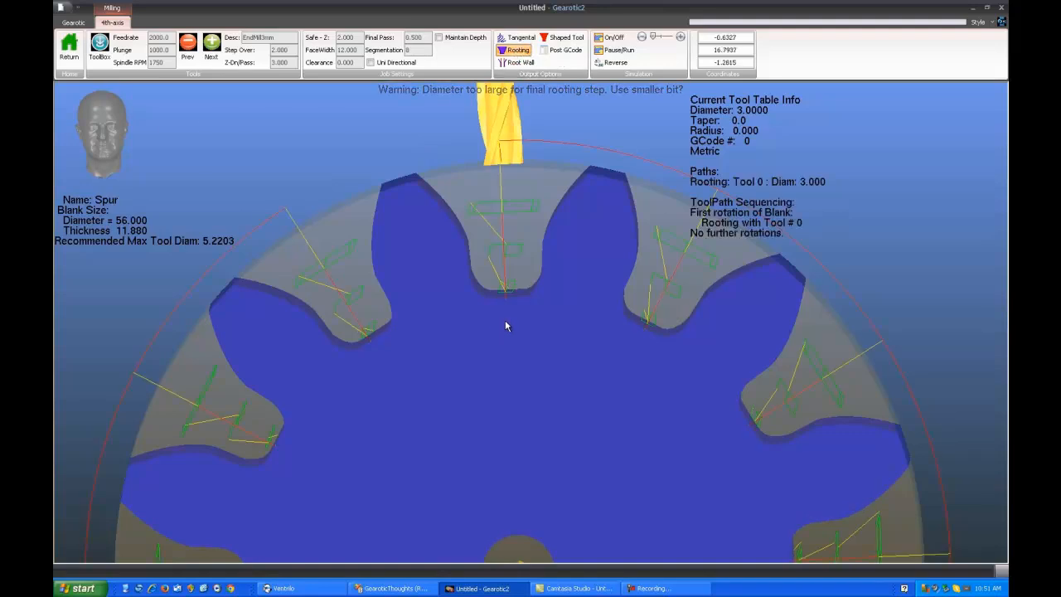
Inspect the final rooting pass at the bottom of the tooth gaps, then simulate the Rooting path and watch the root clearing at an angle
{"action": "left_click_drag", "start_coordinate": [506, 321], "coordinate": [489, 294]}
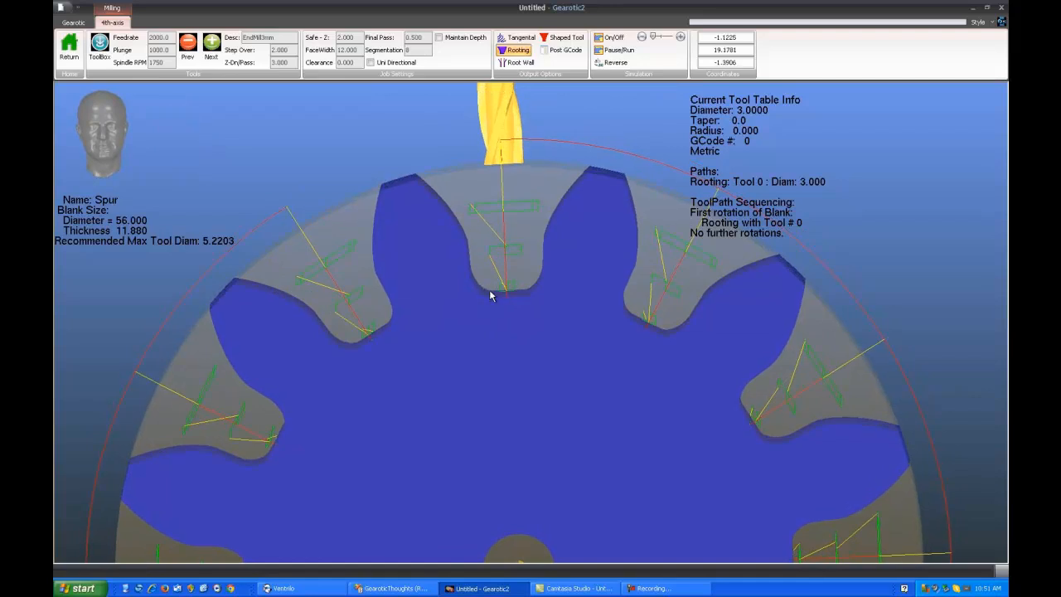
{"action": "left_click_drag", "start_coordinate": [506, 334], "coordinate": [507, 294]}
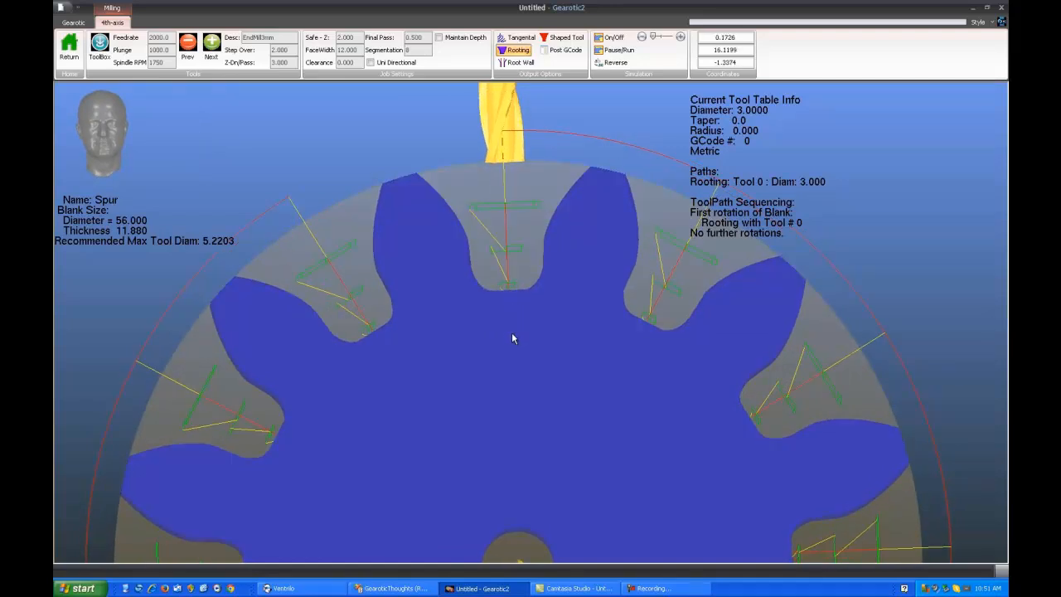
{"action": "left_click_drag", "start_coordinate": [512, 332], "coordinate": [512, 340]}
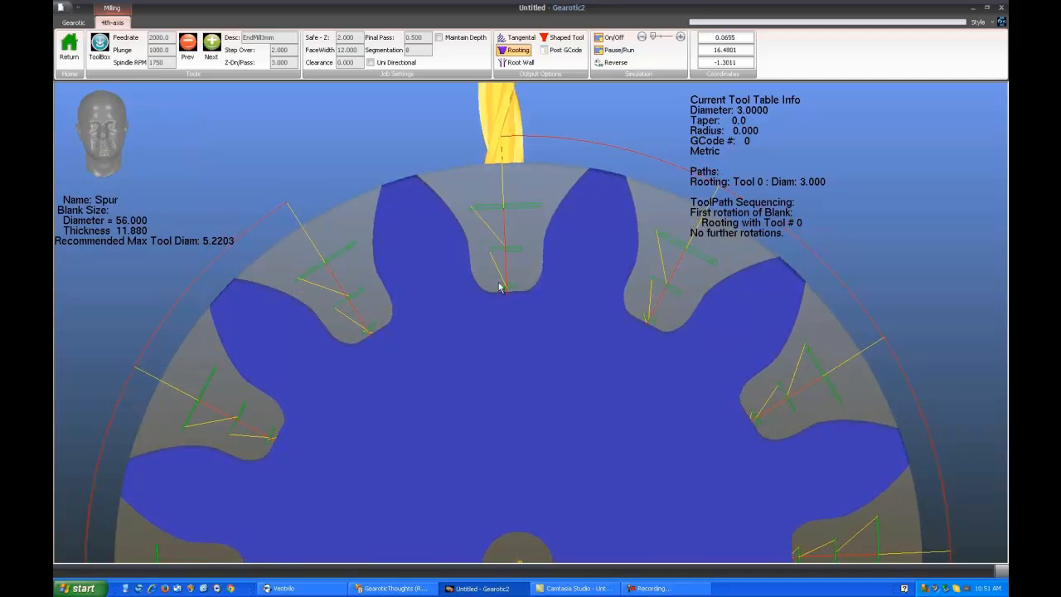
{"action": "left_click_drag", "start_coordinate": [520, 369], "coordinate": [522, 365]}
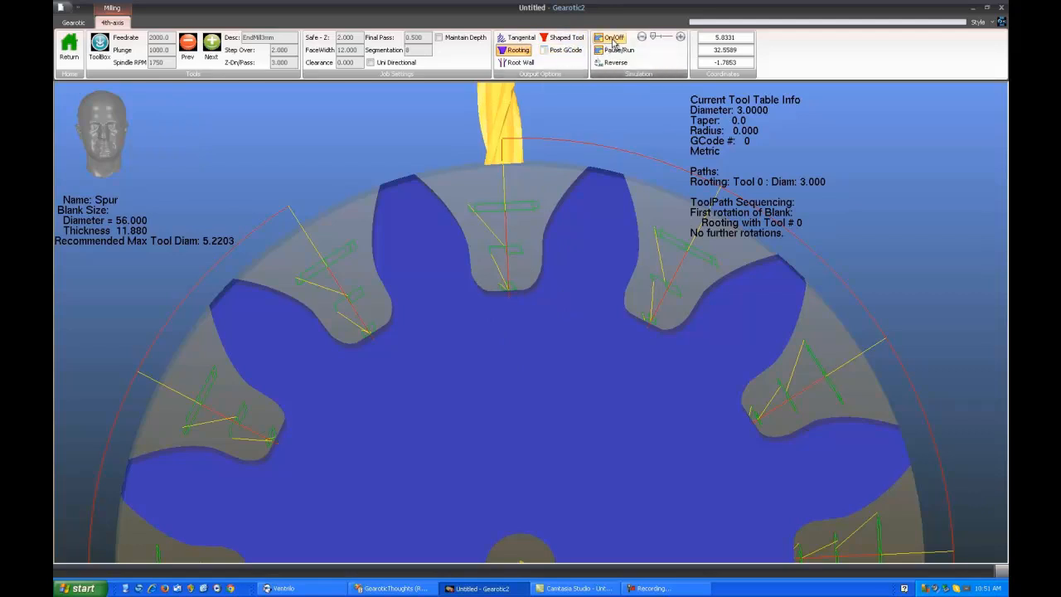
{"action": "left_click", "coordinate": [610, 40]}
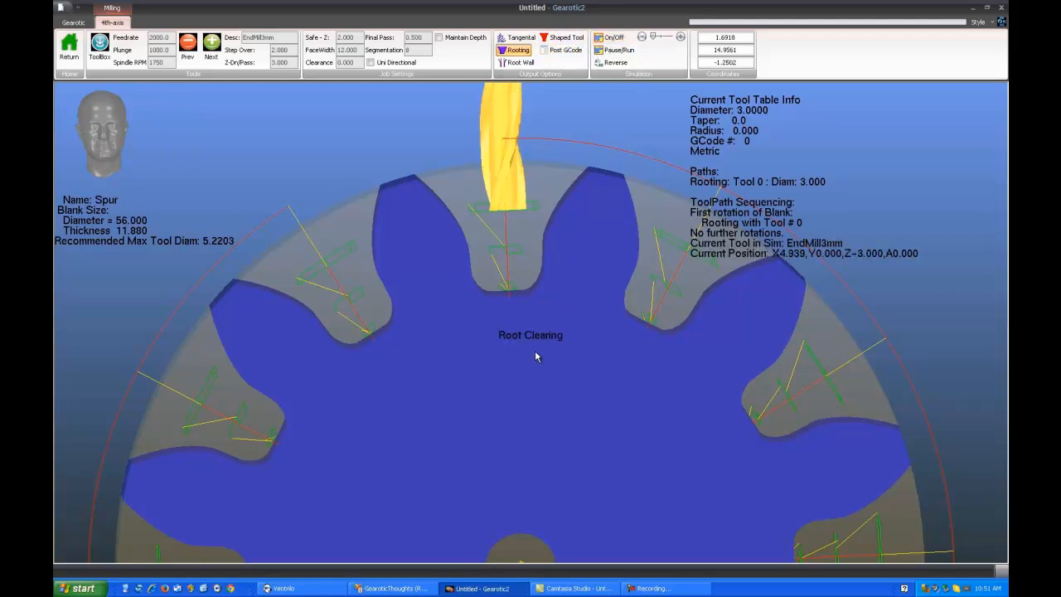
{"action": "mouse_move", "coordinate": [535, 350]}
{"action": "left_mouse_down"}
{"action": "mouse_move", "coordinate": [548, 369]}
{"action": "mouse_move", "coordinate": [538, 356]}
{"action": "left_mouse_up"}
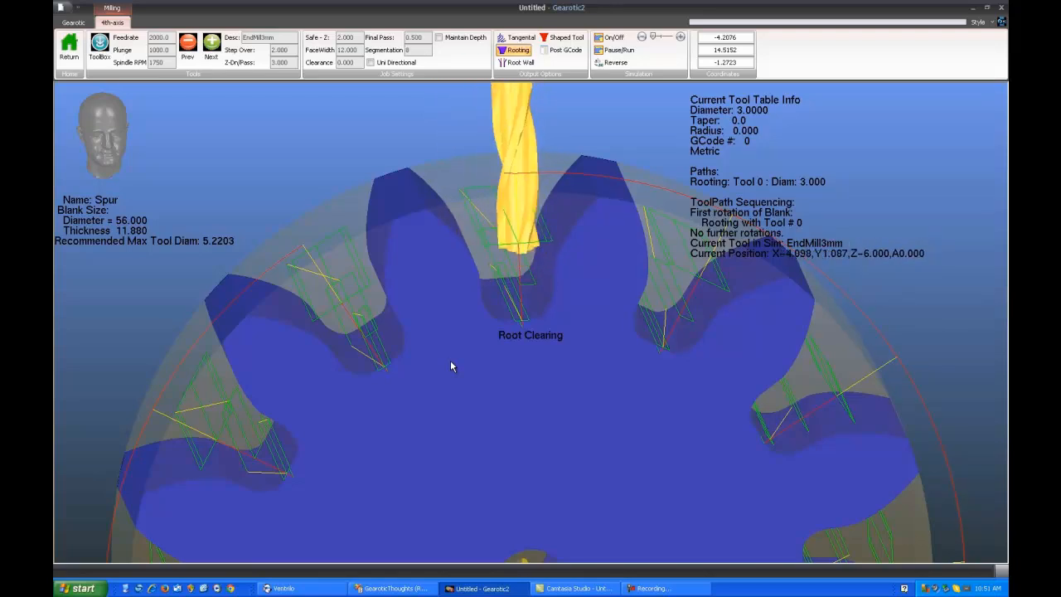
{"action": "left_click_drag", "start_coordinate": [577, 419], "coordinate": [568, 407]}
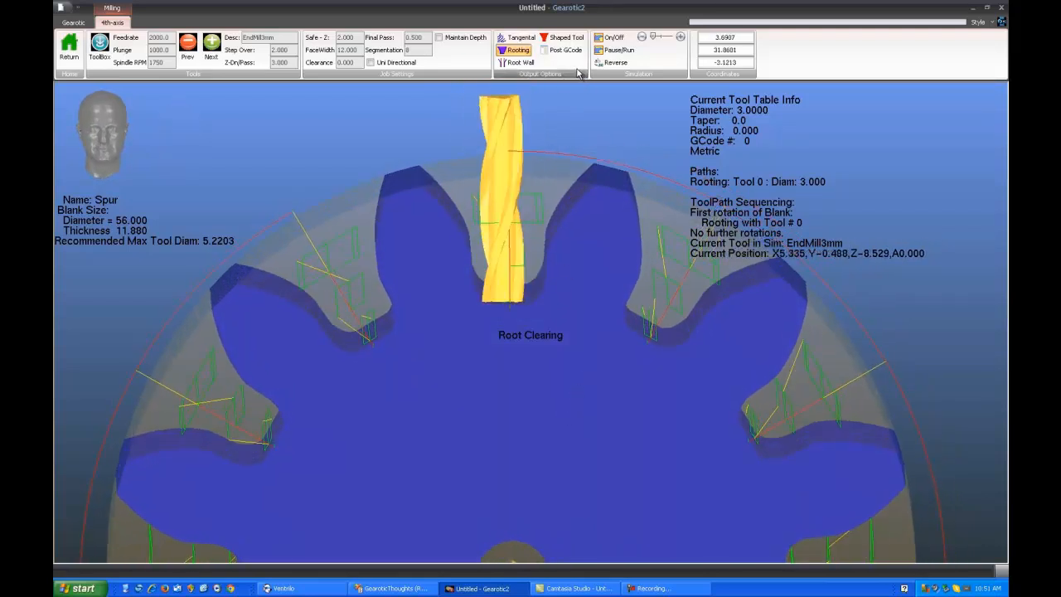
Generate the Root Wall path in place of Rooting and inspect its wall passes at the tooth roots face-on
{"action": "left_click", "coordinate": [521, 64]}
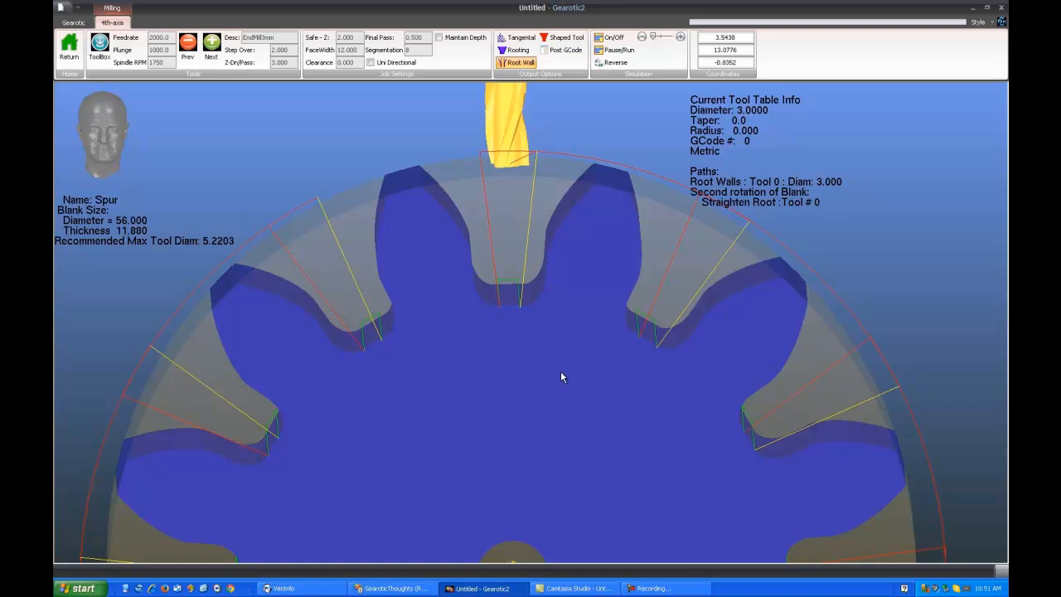
{"action": "mouse_move", "coordinate": [560, 371]}
{"action": "left_mouse_down"}
{"action": "mouse_move", "coordinate": [556, 389]}
{"action": "mouse_move", "coordinate": [534, 393]}
{"action": "mouse_move", "coordinate": [564, 388]}
{"action": "mouse_move", "coordinate": [549, 377]}
{"action": "left_mouse_up"}
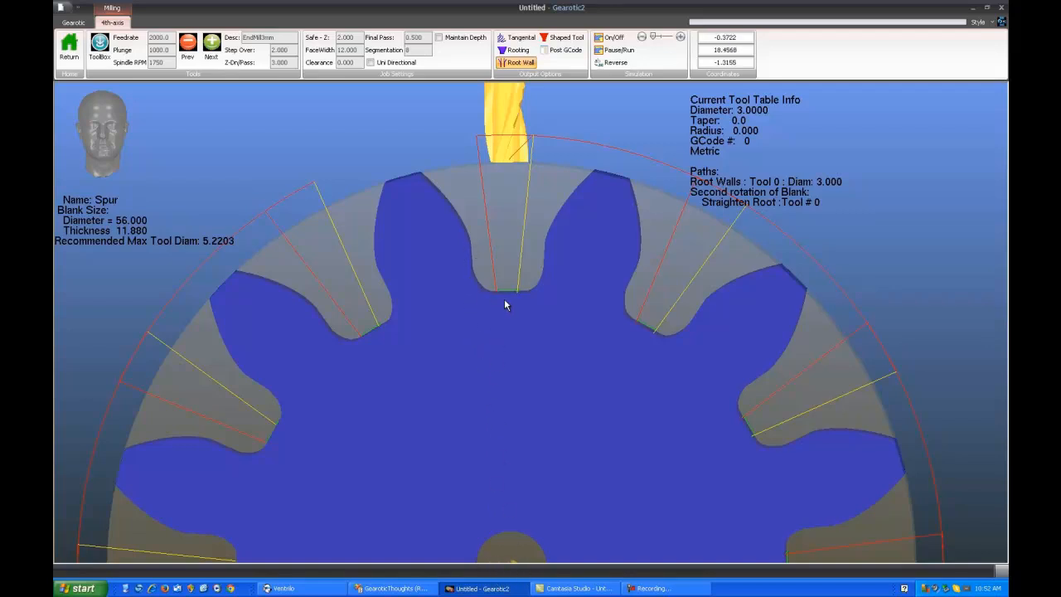
{"action": "scroll", "coordinate": [504, 305], "scroll_direction": "down", "scroll_amount": 1}
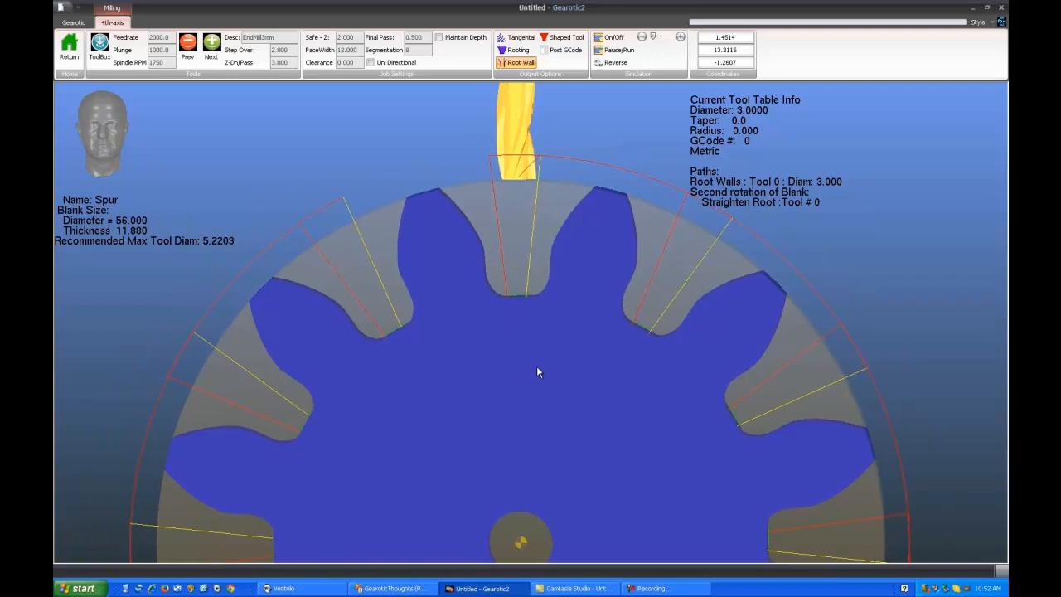
{"action": "scroll", "coordinate": [536, 365], "scroll_direction": "up", "scroll_amount": 2}
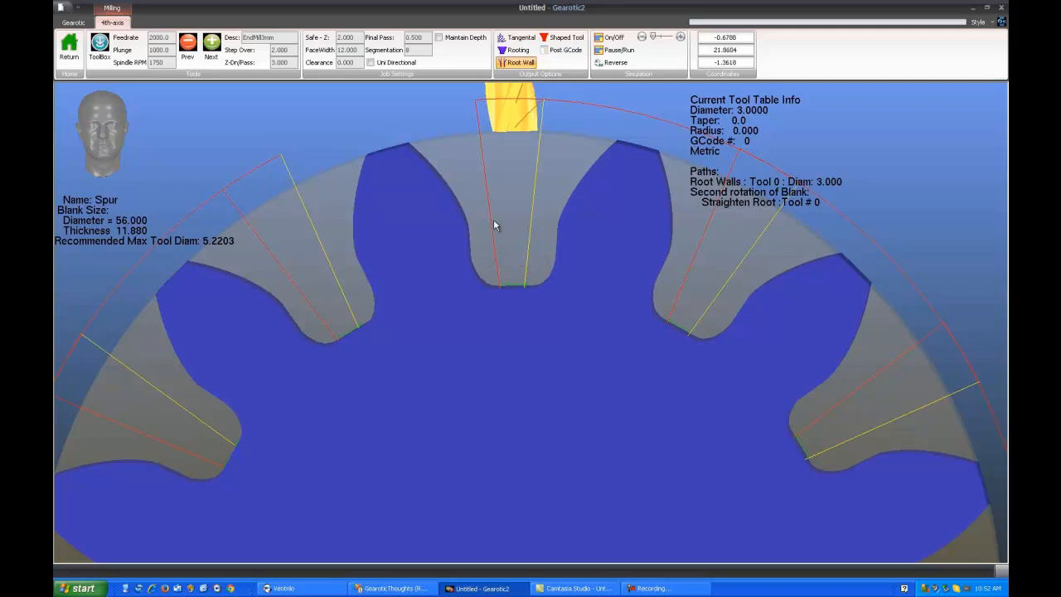
Simulate the Root Wall path and watch the end mill straighten the root walls as the blank rotates
{"action": "left_click", "coordinate": [610, 38]}
{"action": "scroll", "coordinate": [516, 349], "scroll_direction": "down", "scroll_amount": 2}
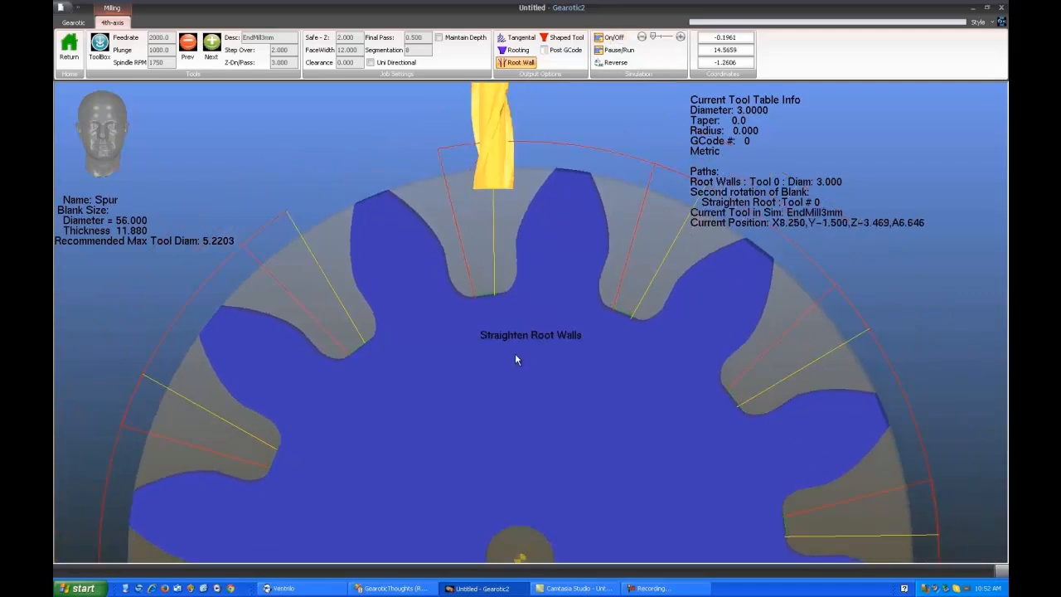
{"action": "scroll", "coordinate": [515, 348], "scroll_direction": "down", "scroll_amount": 2}
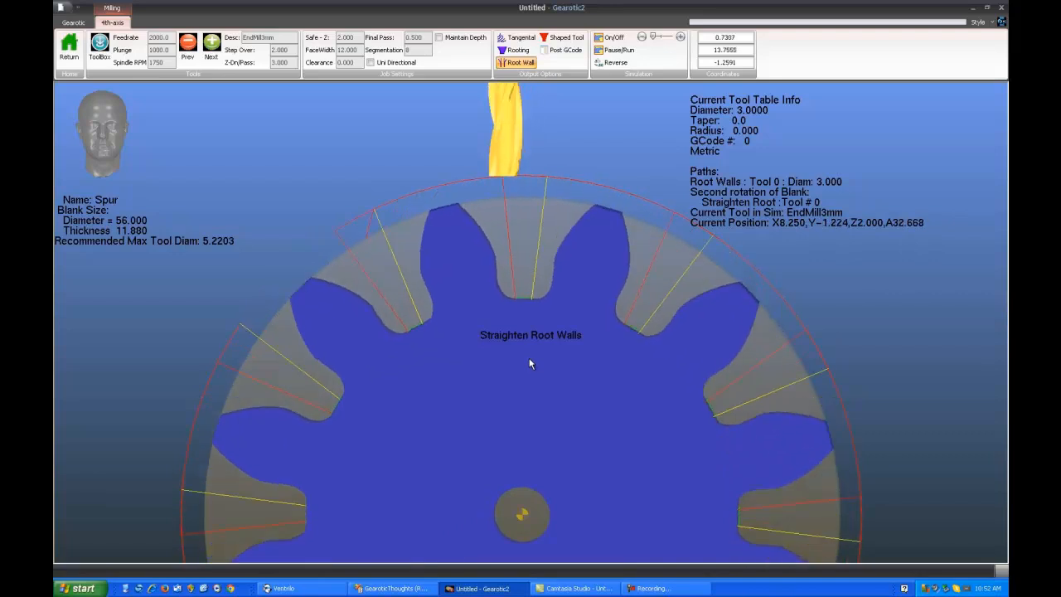
{"action": "scroll", "coordinate": [507, 348], "scroll_direction": "down", "scroll_amount": 1}
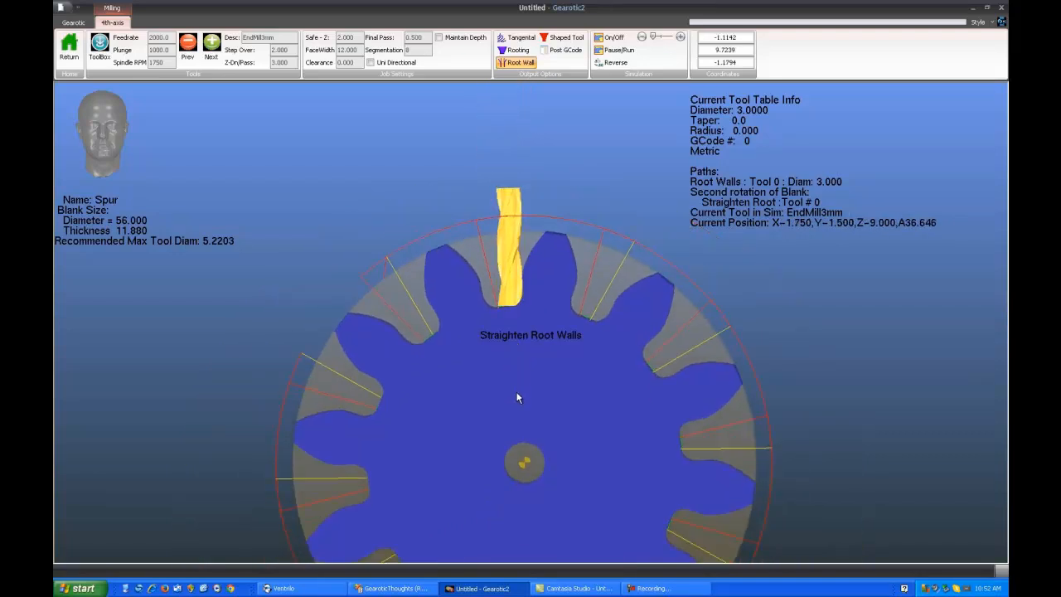
{"action": "scroll", "coordinate": [517, 397], "scroll_direction": "down", "scroll_amount": 1}
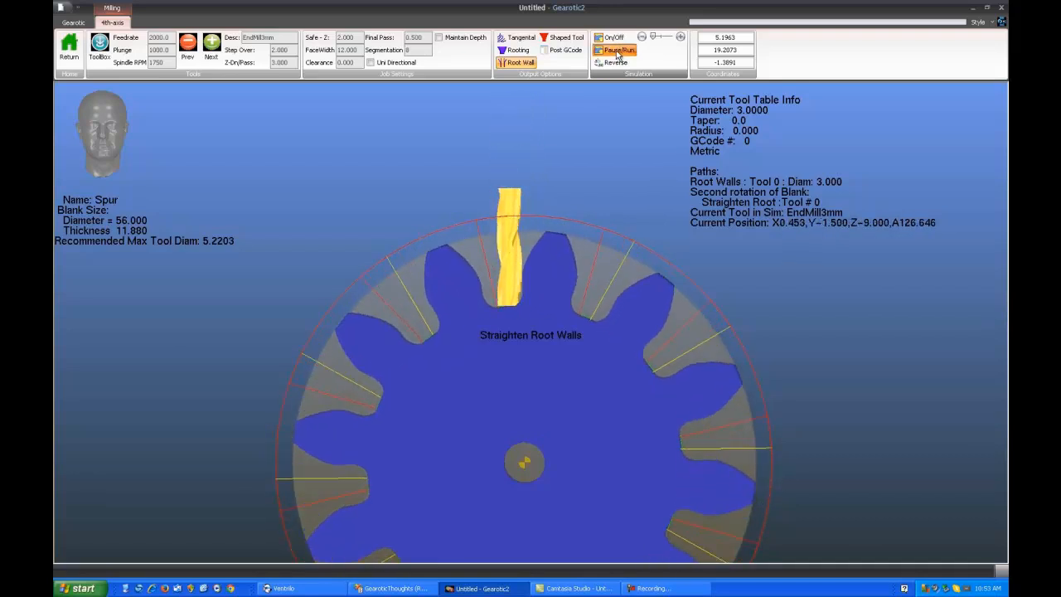
Pause the Root Wall simulation, examine the end mill against the root corner up close, and resume it with the whole gear in view
{"action": "scroll", "coordinate": [544, 307], "scroll_direction": "up", "scroll_amount": 3}
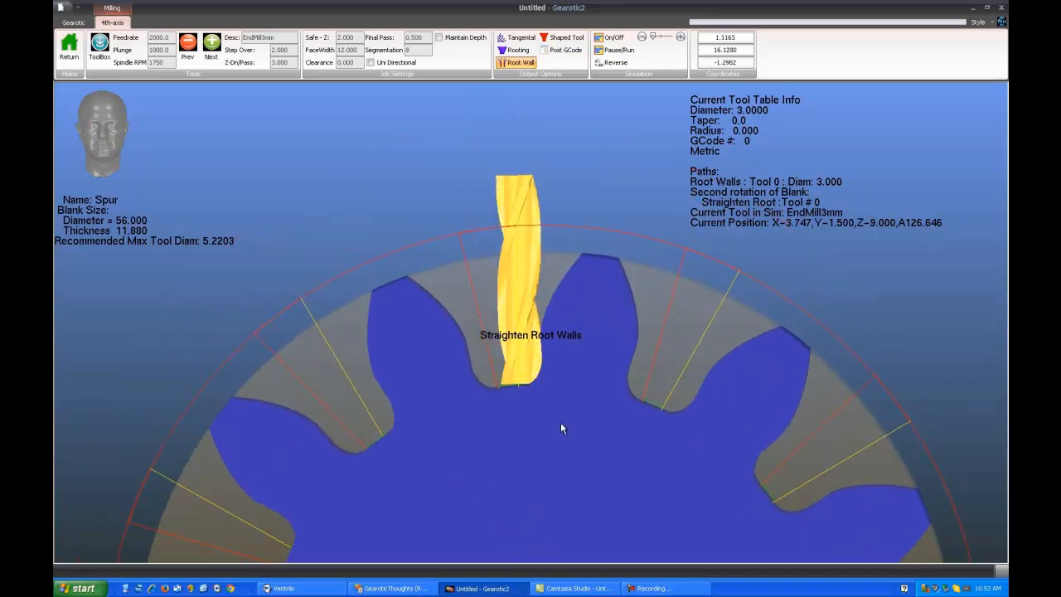
{"action": "scroll", "coordinate": [559, 398], "scroll_direction": "up", "scroll_amount": 3}
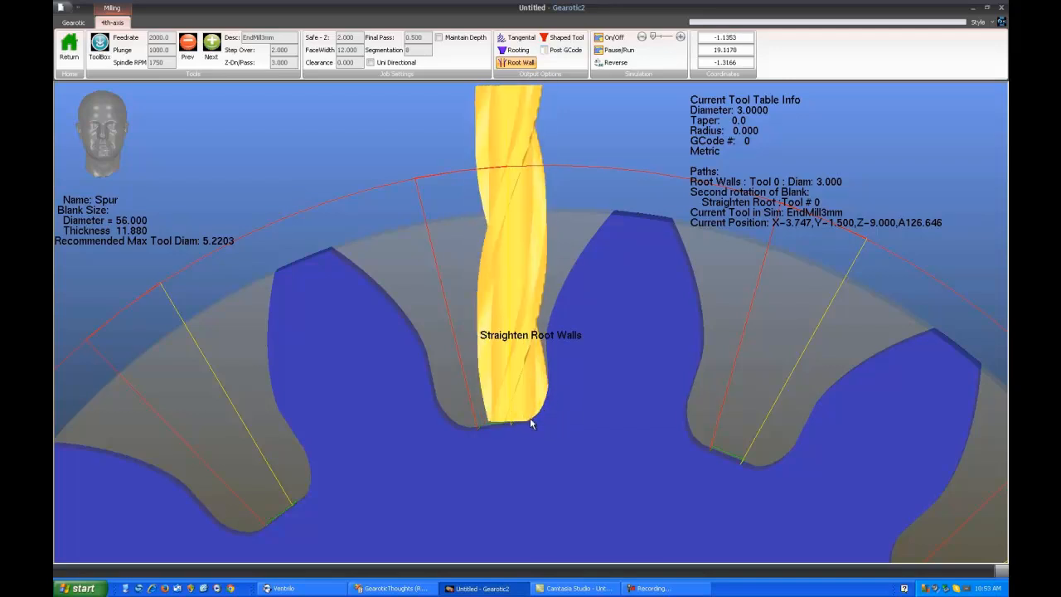
{"action": "scroll", "coordinate": [553, 414], "scroll_direction": "down", "scroll_amount": 2}
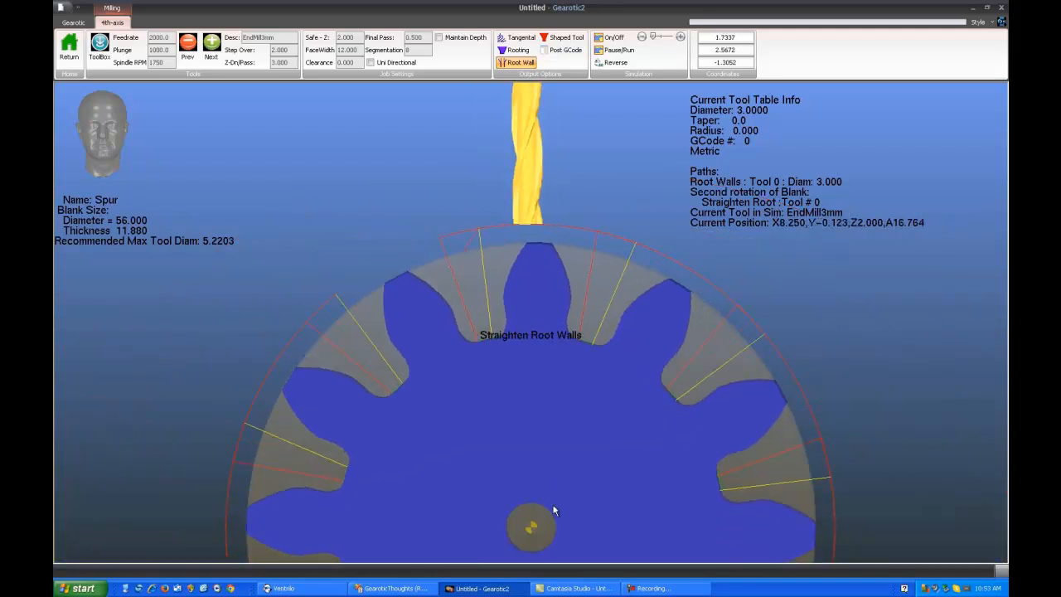
{"action": "scroll", "coordinate": [554, 415], "scroll_direction": "down", "scroll_amount": 3}
{"action": "scroll", "coordinate": [547, 385], "scroll_direction": "down", "scroll_amount": 2}
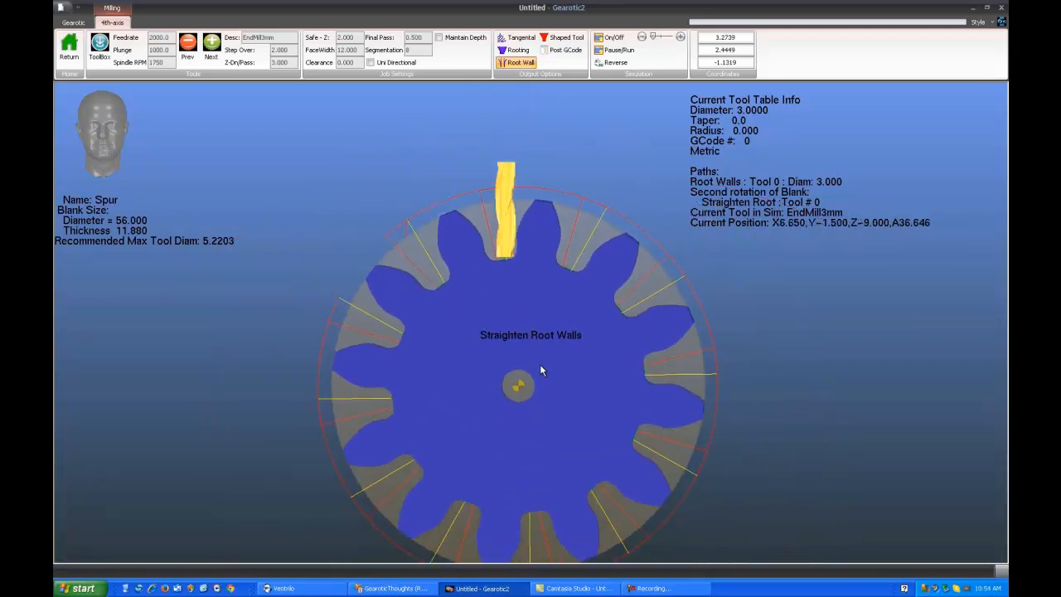
Replace the Root Wall path with a Tangential path, inspect its flank passes, and regenerate it with a higher segmentation
{"action": "left_click", "coordinate": [514, 63]}
{"action": "left_click", "coordinate": [519, 38]}
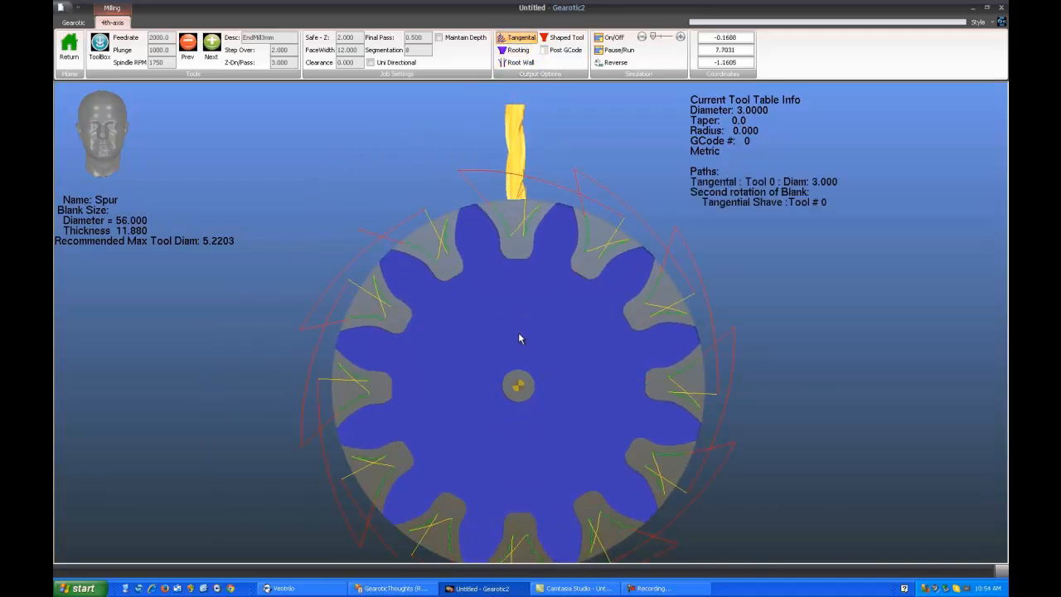
{"action": "mouse_move", "coordinate": [519, 332]}
{"action": "left_mouse_down"}
{"action": "mouse_move", "coordinate": [522, 304]}
{"action": "mouse_move", "coordinate": [531, 351]}
{"action": "mouse_move", "coordinate": [479, 370]}
{"action": "mouse_move", "coordinate": [429, 360]}
{"action": "mouse_move", "coordinate": [544, 340]}
{"action": "mouse_move", "coordinate": [513, 325]}
{"action": "mouse_move", "coordinate": [533, 328]}
{"action": "left_mouse_up"}
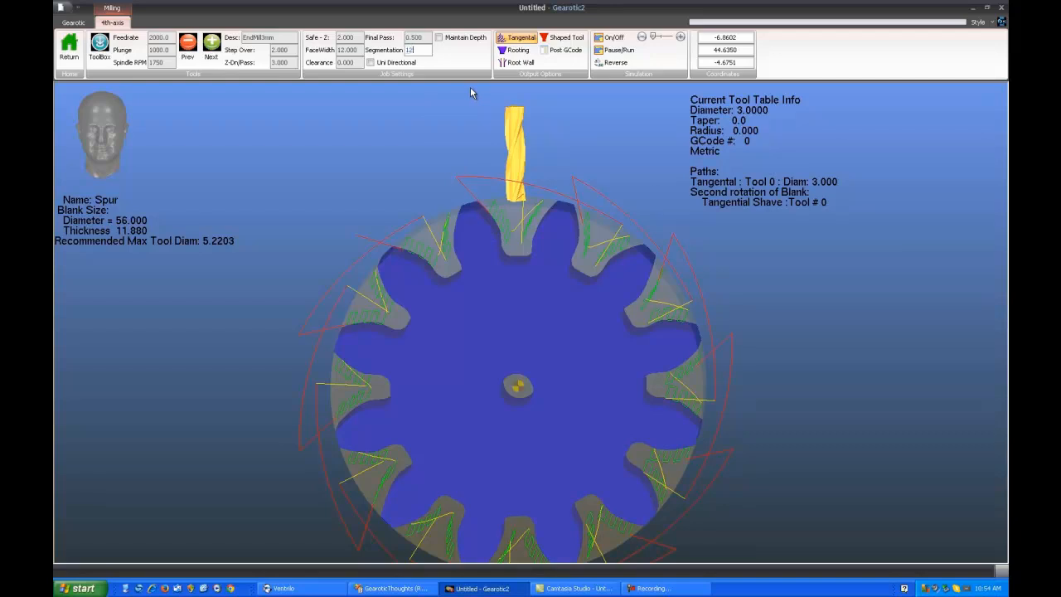
{"action": "left_click", "coordinate": [518, 39]}
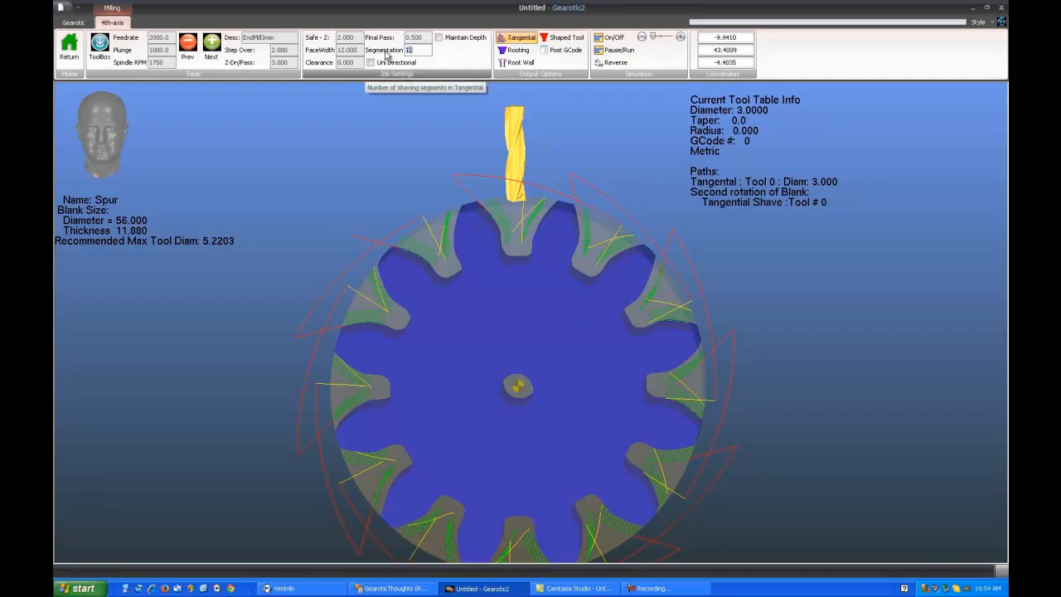
{"action": "left_click", "coordinate": [526, 40]}
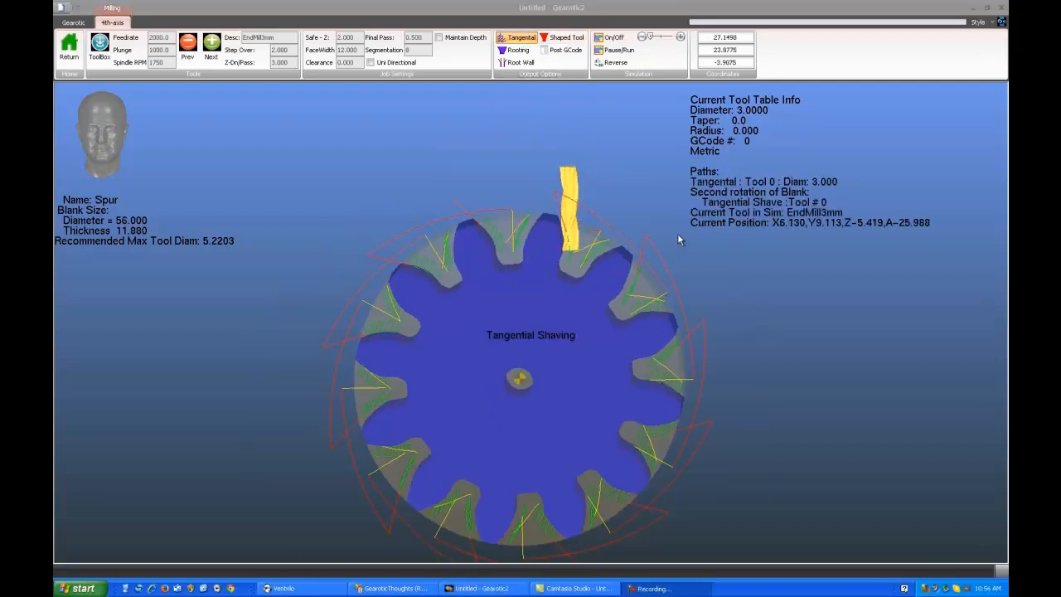
Watch the tangential shaving simulation face-on and up close as the end mill shaves the tooth flanks
{"action": "left_click", "coordinate": [535, 339]}
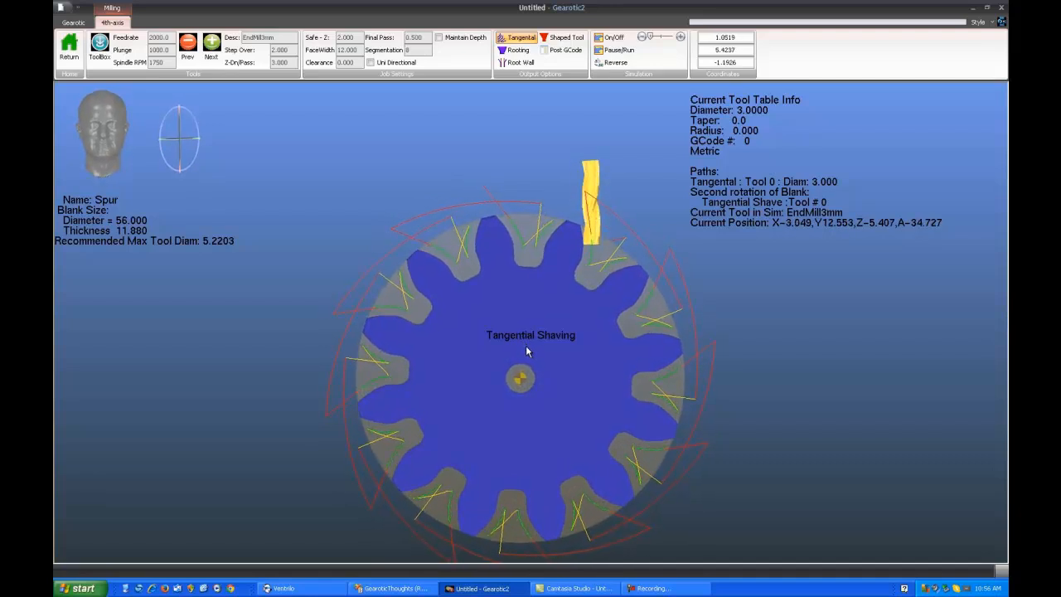
{"action": "scroll", "coordinate": [530, 344], "scroll_direction": "up", "scroll_amount": 4}
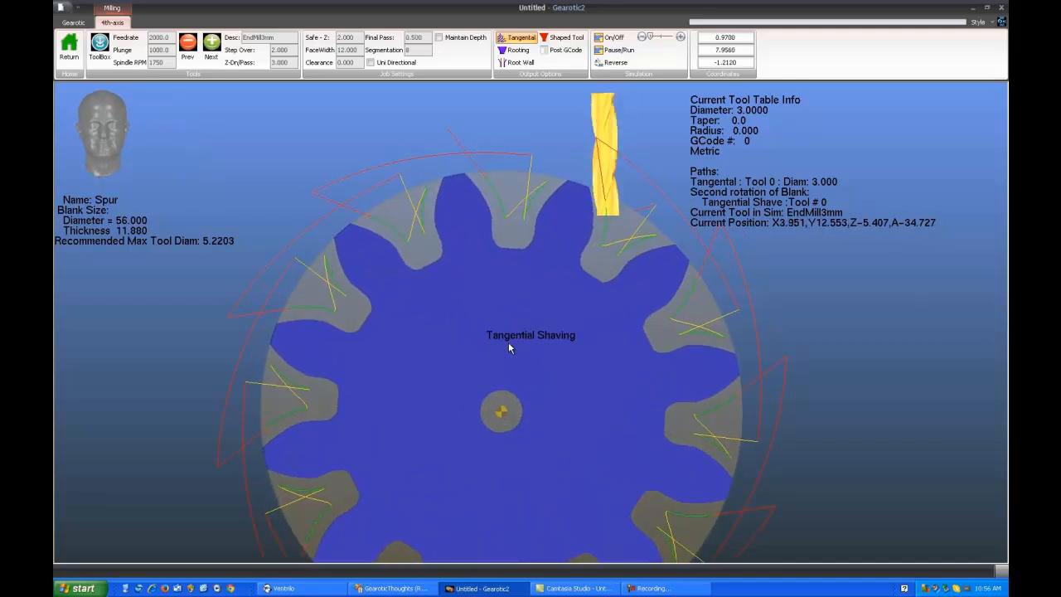
{"action": "scroll", "coordinate": [518, 346], "scroll_direction": "up", "scroll_amount": 2}
{"action": "scroll", "coordinate": [506, 348], "scroll_direction": "up", "scroll_amount": 2}
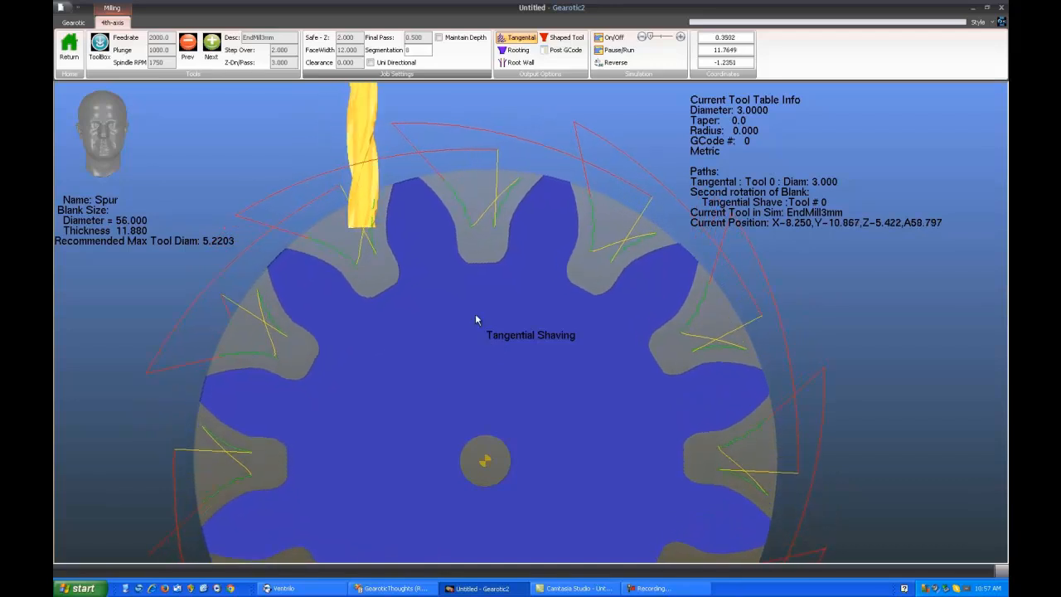
Regenerate the Tangential path with Maintain Depth on and run its simulation
{"action": "left_click", "coordinate": [518, 39]}
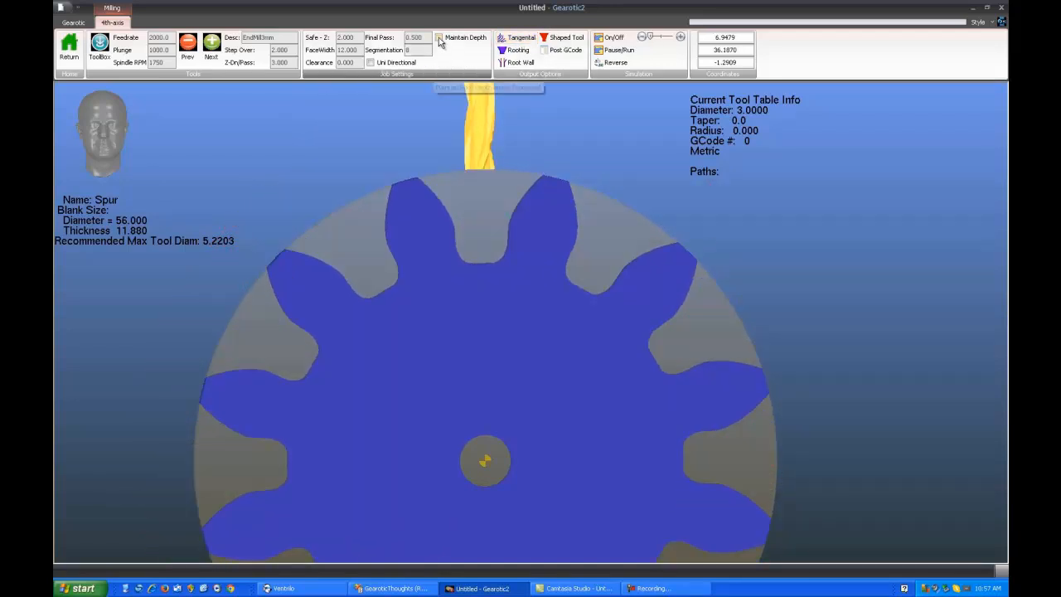
{"action": "left_click", "coordinate": [517, 39]}
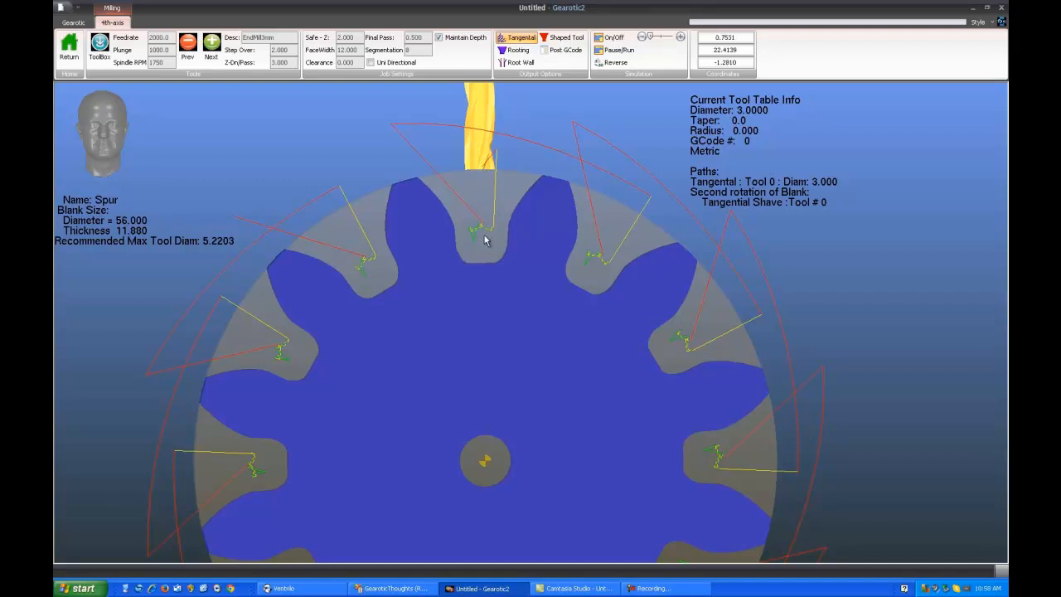
{"action": "left_click", "coordinate": [609, 38]}
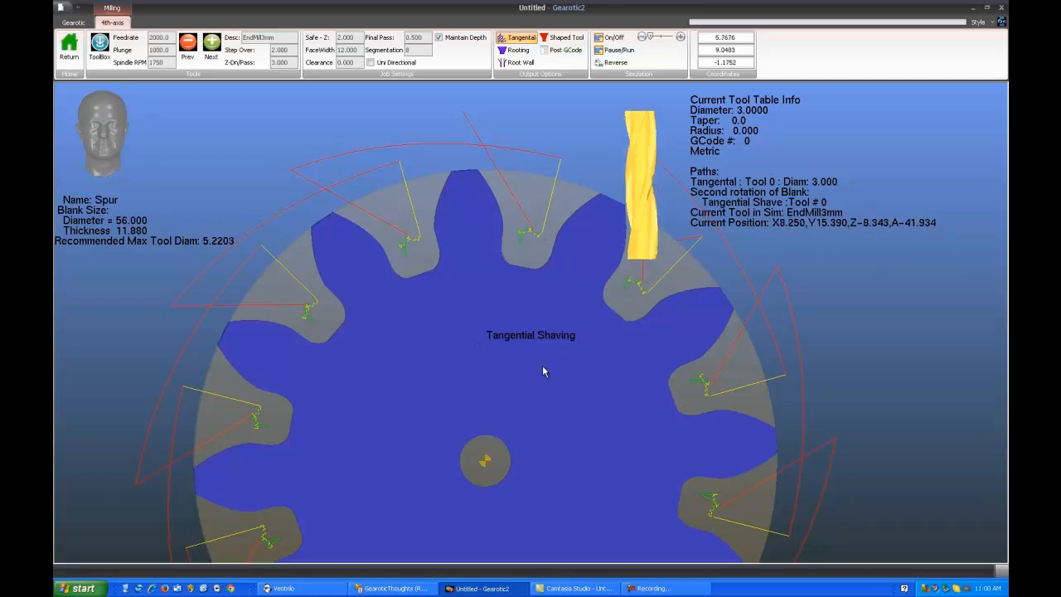
Pause the Tangential simulation with Maintain Depth on and examine the end mill's position against the tooth flank and root
{"action": "left_click_drag", "start_coordinate": [522, 378], "coordinate": [480, 378]}
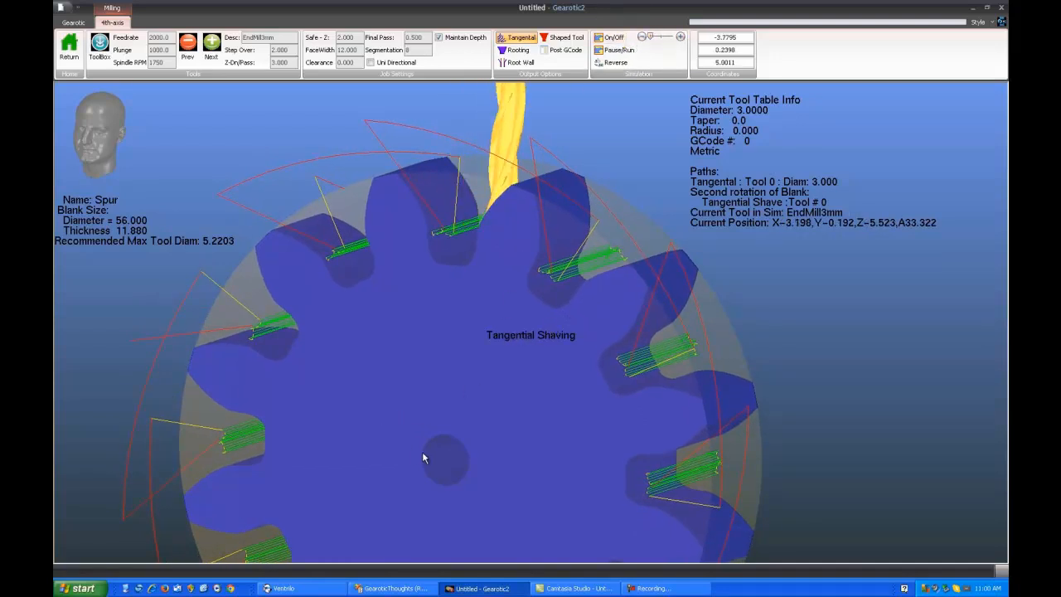
{"action": "left_click_drag", "start_coordinate": [422, 451], "coordinate": [472, 434]}
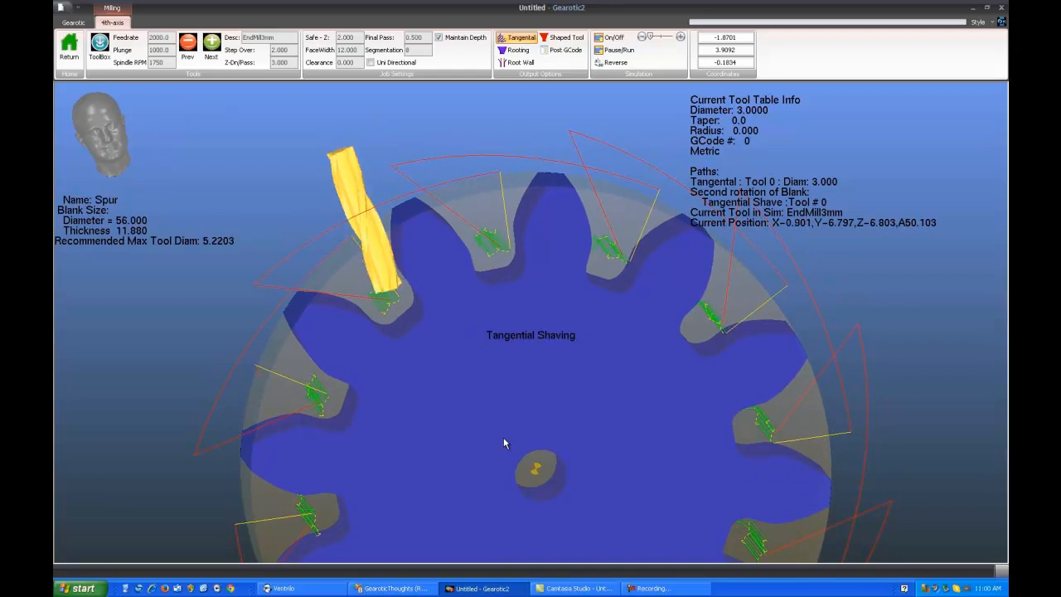
{"action": "left_click", "coordinate": [620, 51]}
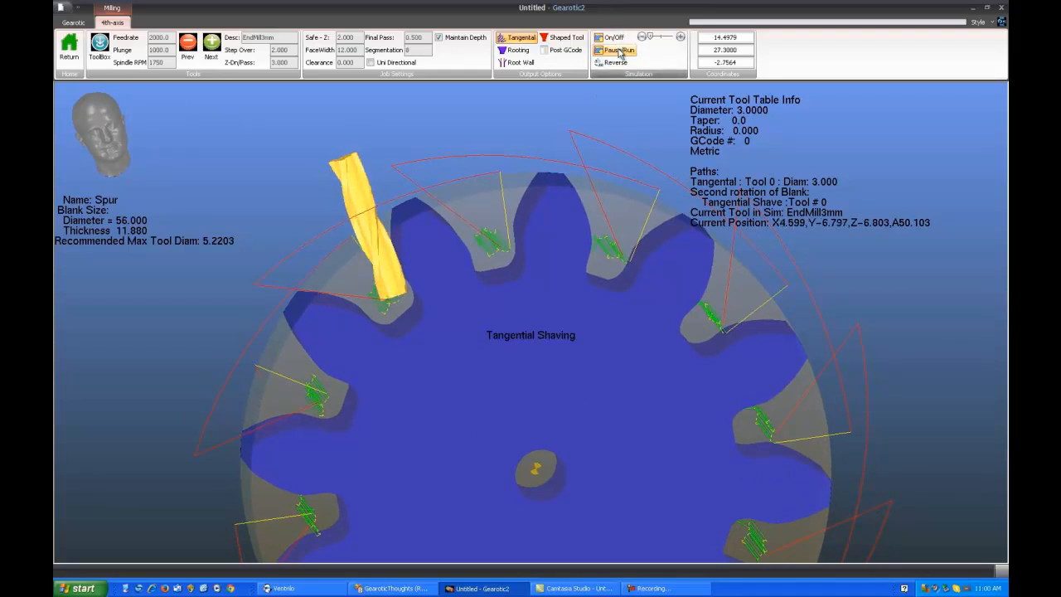
{"action": "right_click_drag", "start_coordinate": [544, 302], "coordinate": [624, 299]}
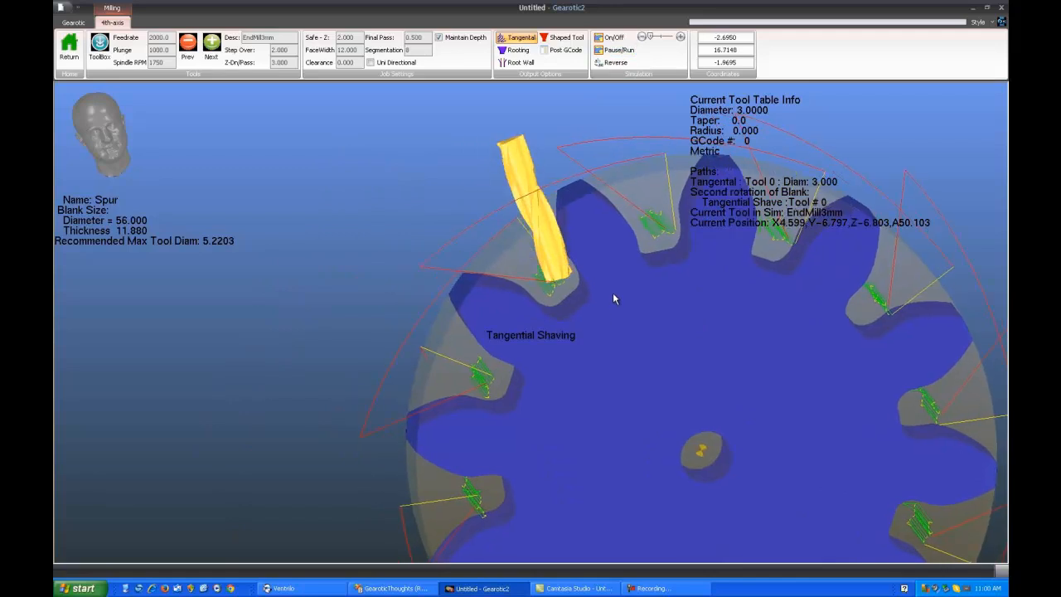
{"action": "scroll", "coordinate": [613, 294], "scroll_direction": "up", "scroll_amount": 5}
{"action": "scroll", "coordinate": [647, 307], "scroll_direction": "up", "scroll_amount": 4}
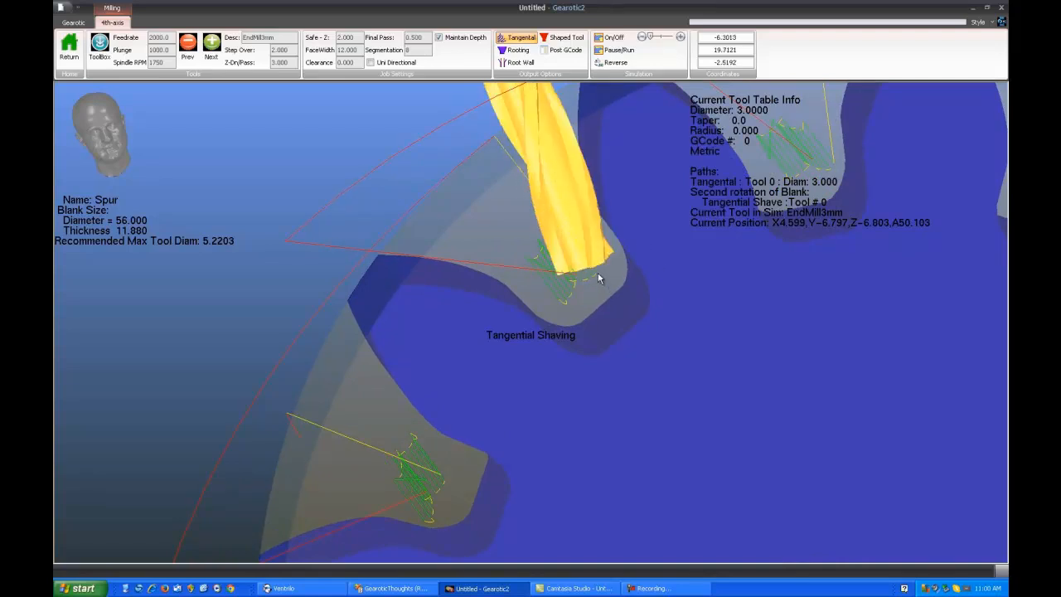
{"action": "scroll", "coordinate": [596, 267], "scroll_direction": "down", "scroll_amount": 2}
{"action": "scroll", "coordinate": [595, 266], "scroll_direction": "down", "scroll_amount": 4}
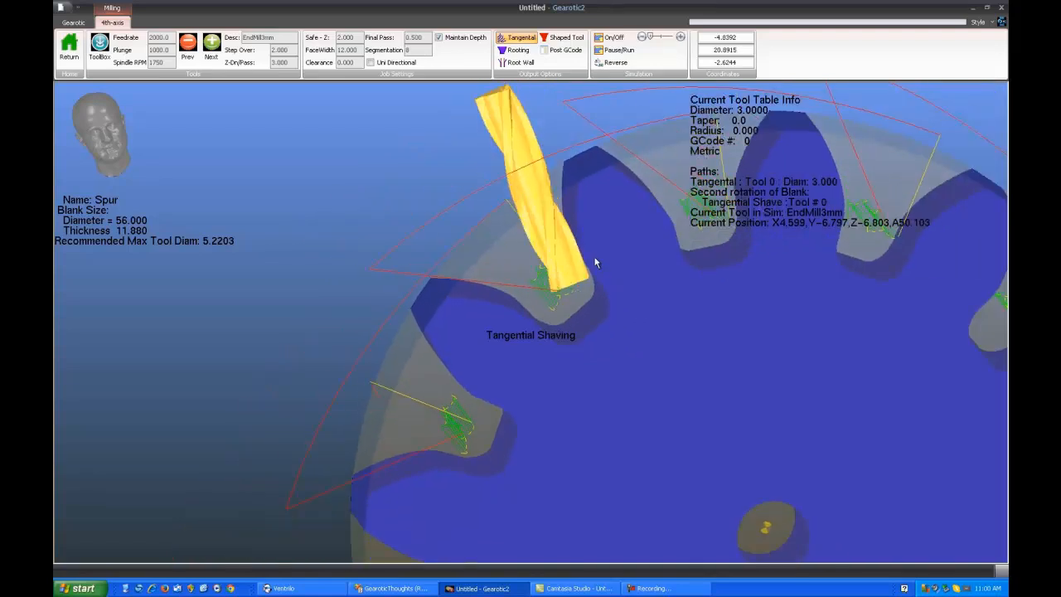
{"action": "right_click_drag", "start_coordinate": [633, 377], "coordinate": [638, 379]}
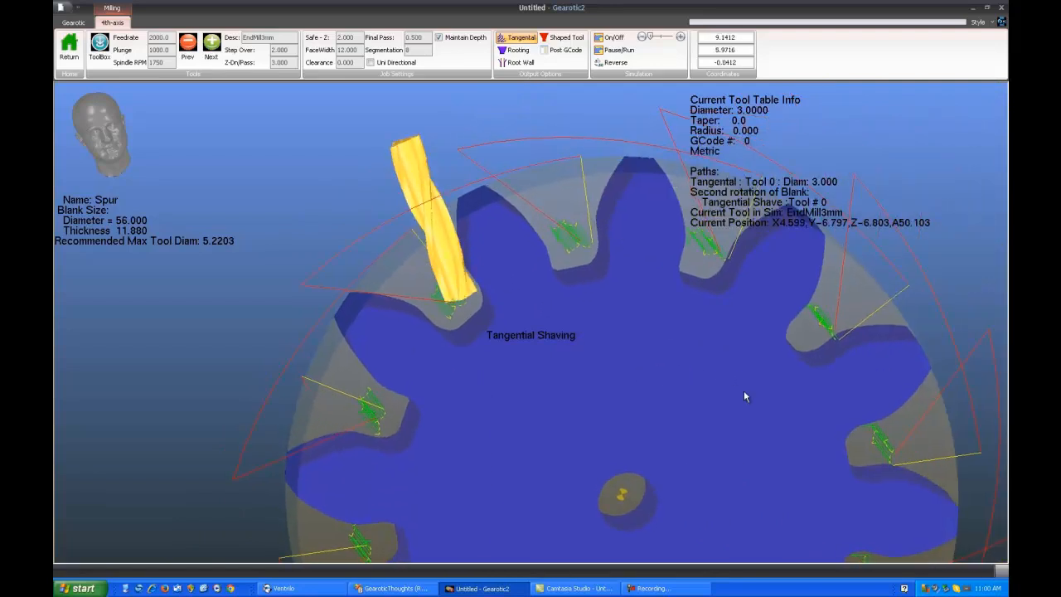
{"action": "mouse_move", "coordinate": [710, 393]}
{"action": "left_mouse_down"}
{"action": "mouse_move", "coordinate": [694, 392]}
{"action": "mouse_move", "coordinate": [717, 395]}
{"action": "mouse_move", "coordinate": [699, 400]}
{"action": "left_mouse_up"}
{"action": "right_click_drag", "start_coordinate": [698, 396], "coordinate": [647, 405]}
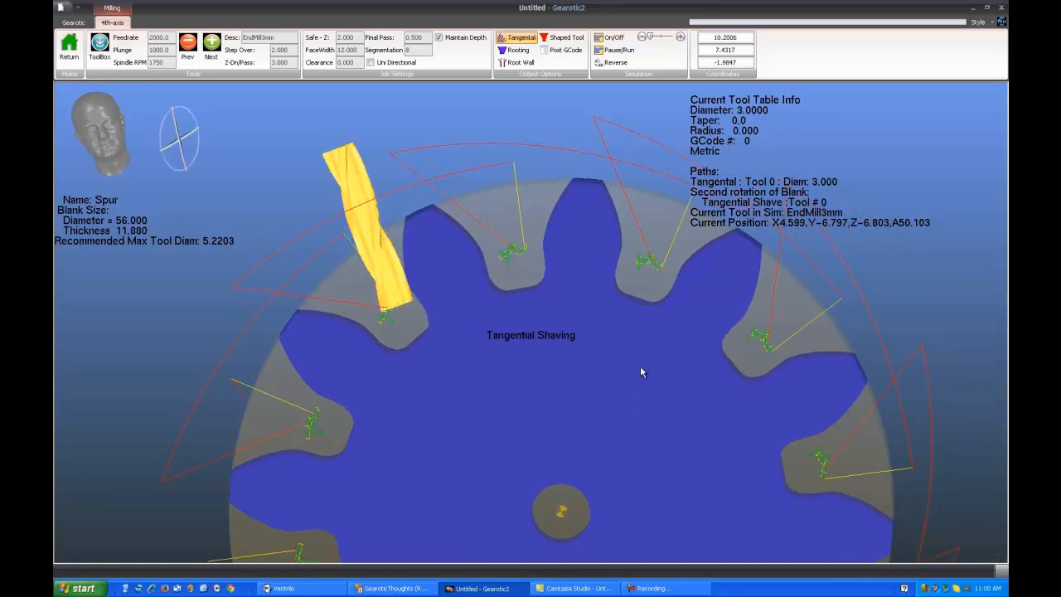
Add Root Wall and Rooting paths to the Tangential path and inspect the combined passes in the tooth gaps
{"action": "left_click", "coordinate": [522, 63]}
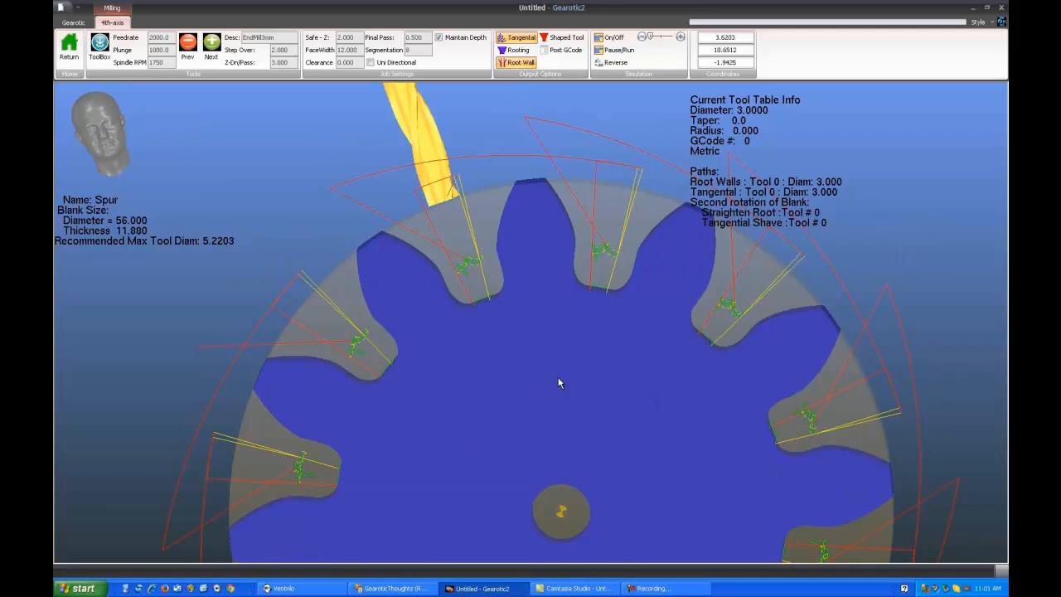
{"action": "left_click_drag", "start_coordinate": [521, 354], "coordinate": [529, 335]}
{"action": "left_click", "coordinate": [518, 50]}
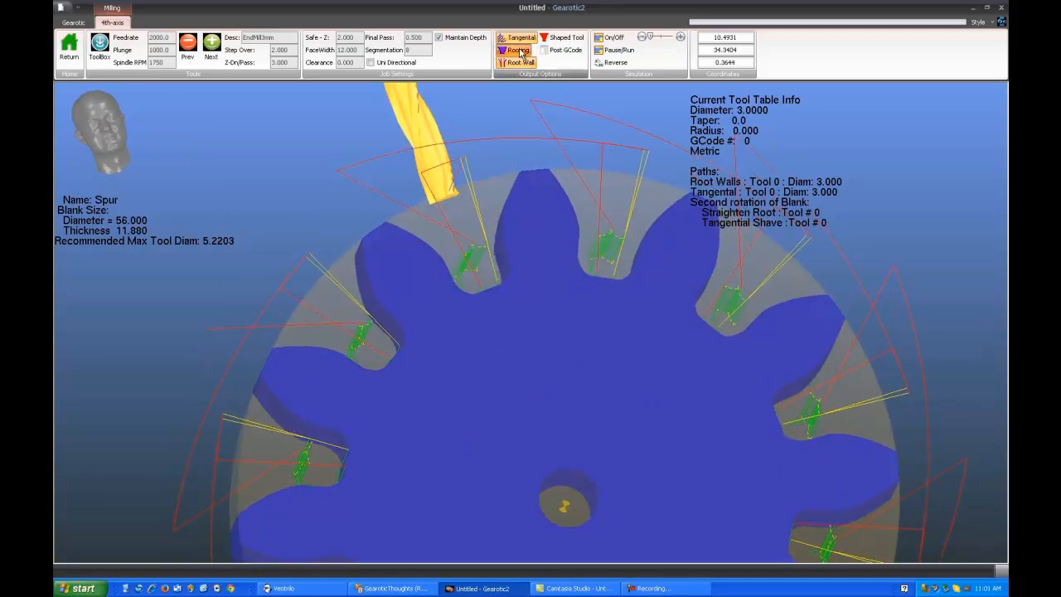
{"action": "mouse_move", "coordinate": [569, 376]}
{"action": "left_mouse_down"}
{"action": "mouse_move", "coordinate": [554, 388]}
{"action": "mouse_move", "coordinate": [563, 387]}
{"action": "left_mouse_up"}
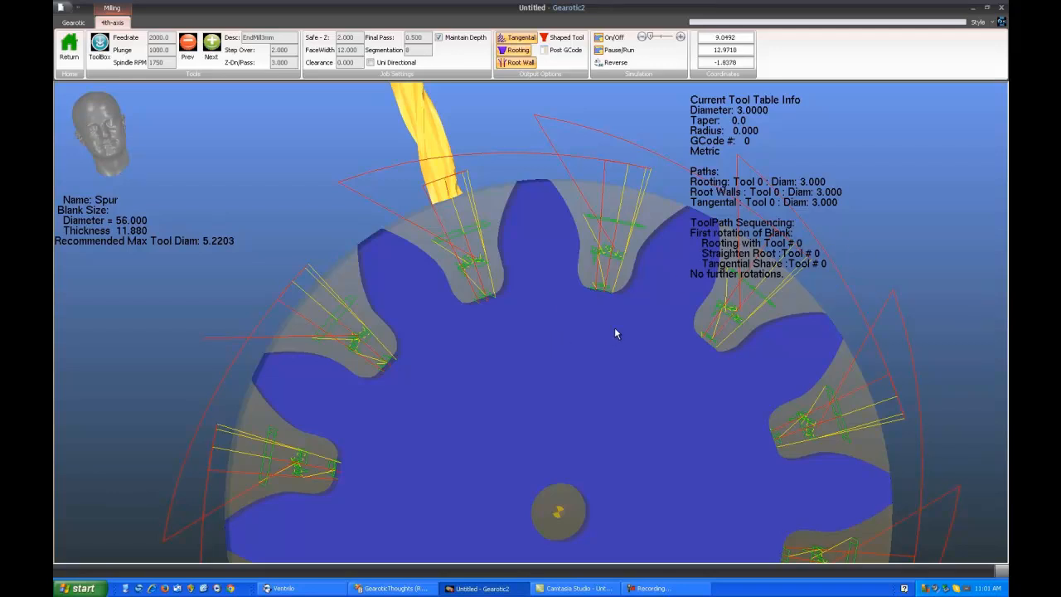
{"action": "left_click_drag", "start_coordinate": [527, 369], "coordinate": [490, 378]}
{"action": "scroll", "coordinate": [529, 376], "scroll_direction": "up", "scroll_amount": 4}
{"action": "scroll", "coordinate": [491, 378], "scroll_direction": "down", "scroll_amount": 4}
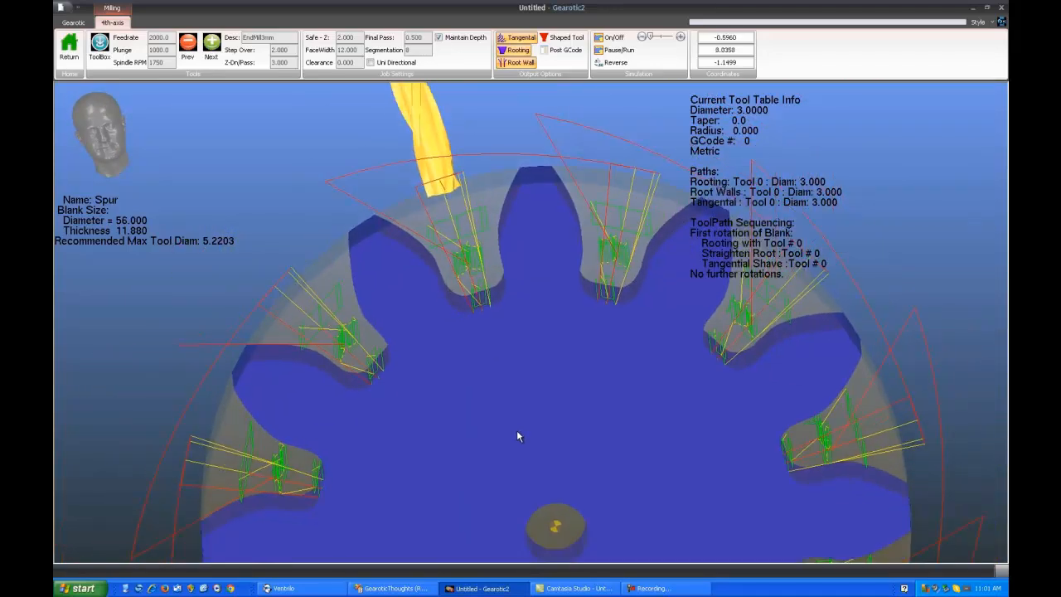
{"action": "mouse_move", "coordinate": [517, 432]}
{"action": "left_mouse_down"}
{"action": "mouse_move", "coordinate": [520, 405]}
{"action": "mouse_move", "coordinate": [518, 417]}
{"action": "left_mouse_up"}
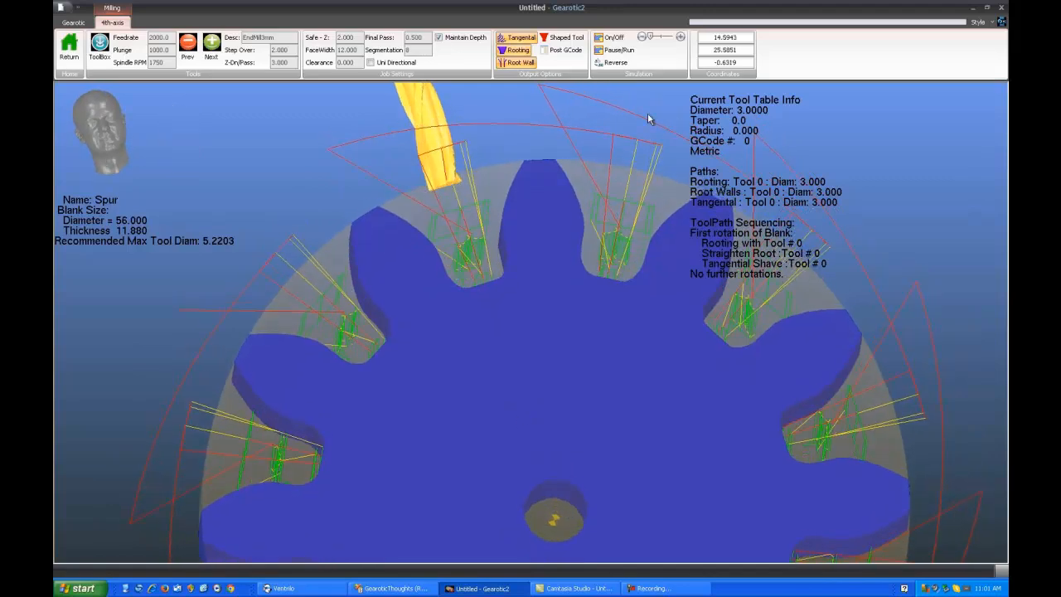
Simulate the combined rooting, root wall and tangential sequence, raise the simulation speed, and stop the simulation
{"action": "left_click", "coordinate": [611, 38]}
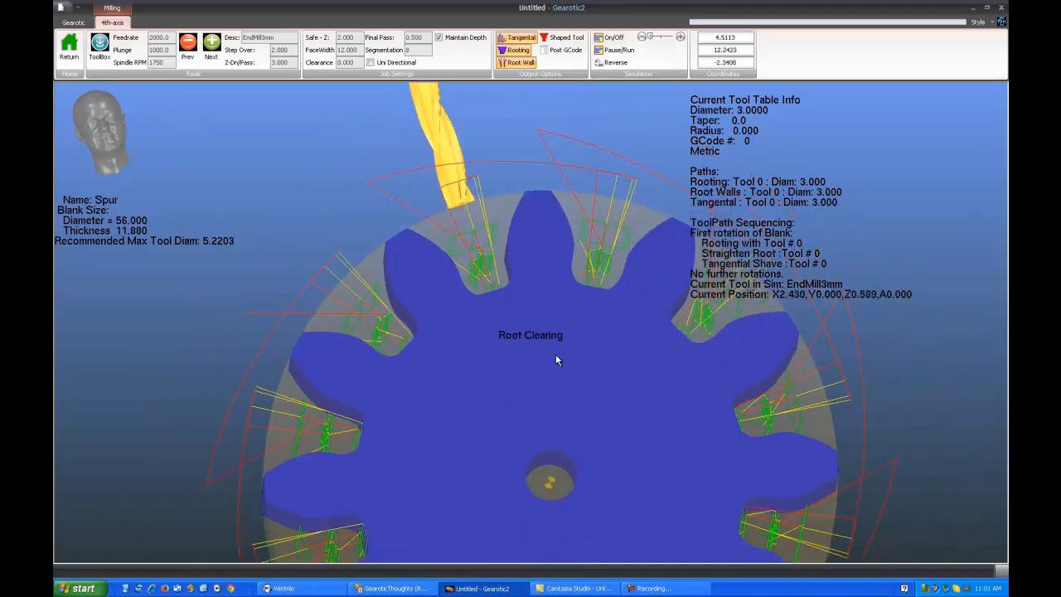
{"action": "left_click_drag", "start_coordinate": [572, 409], "coordinate": [567, 413]}
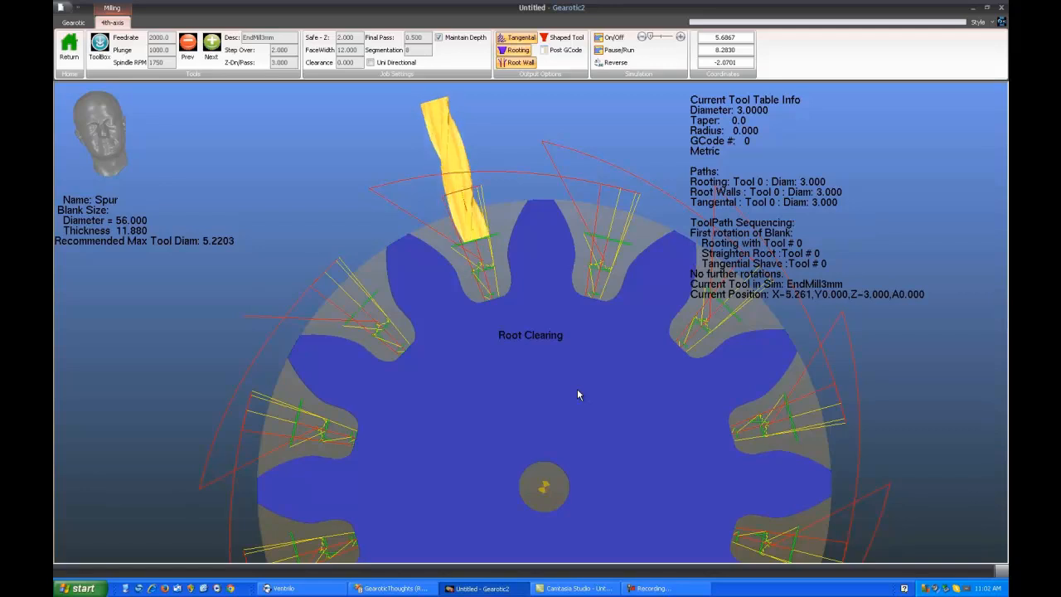
{"action": "left_click_drag", "start_coordinate": [652, 37], "coordinate": [678, 39]}
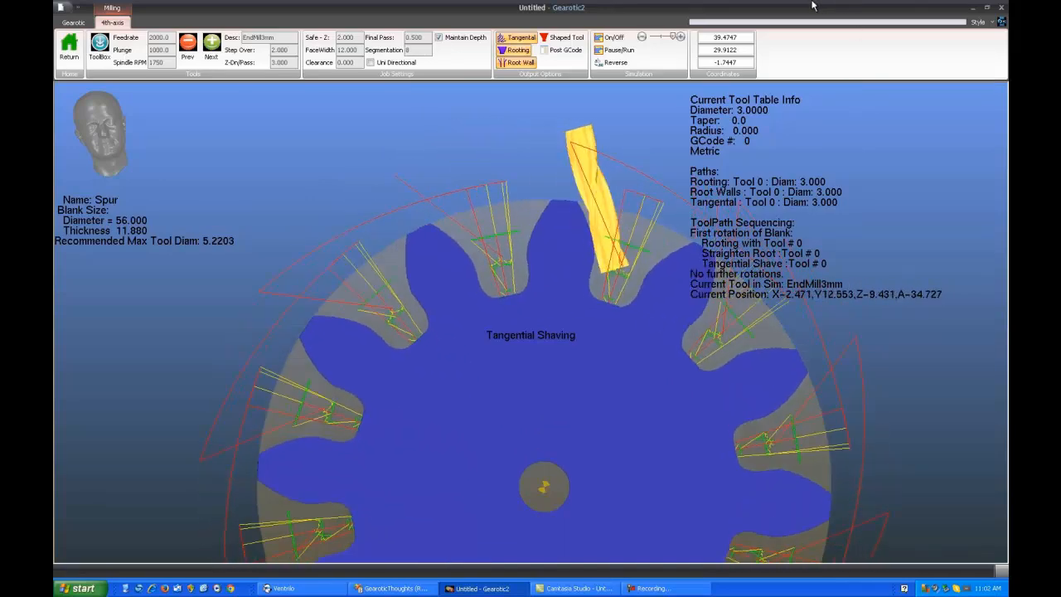
{"action": "left_click", "coordinate": [620, 40]}
Review the 4th-axis prolog and epilog text for G-code posting and select the DefaultMill post
{"action": "left_click", "coordinate": [568, 51]}
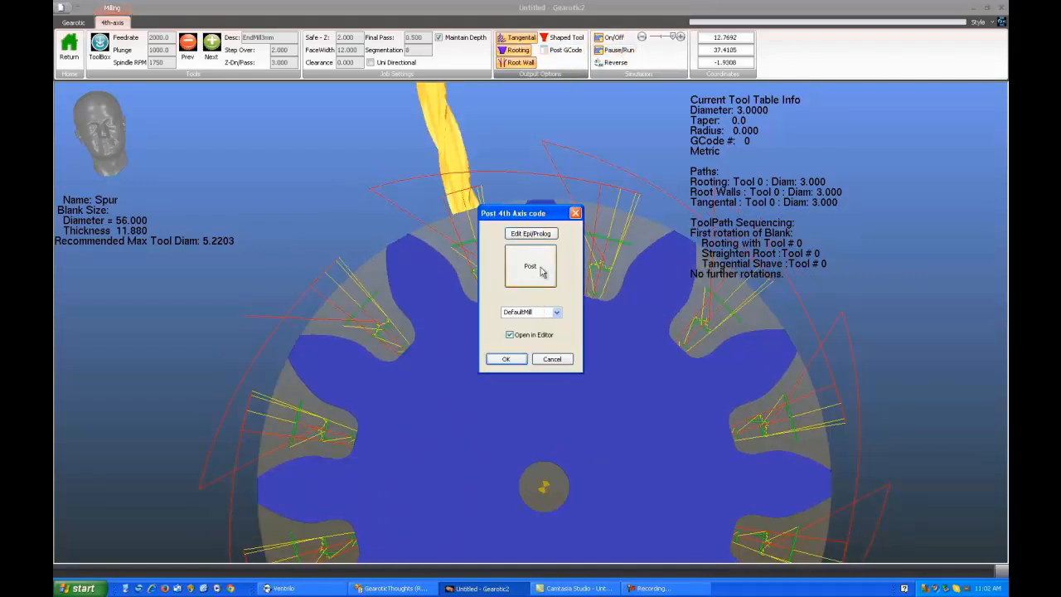
{"action": "left_click", "coordinate": [539, 236]}
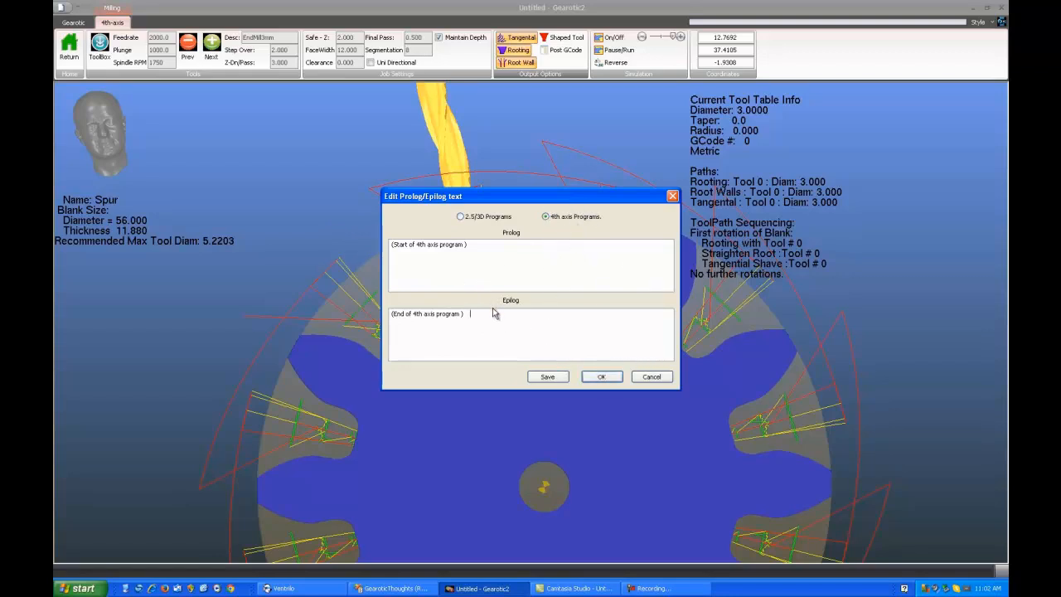
{"action": "left_click", "coordinate": [603, 377]}
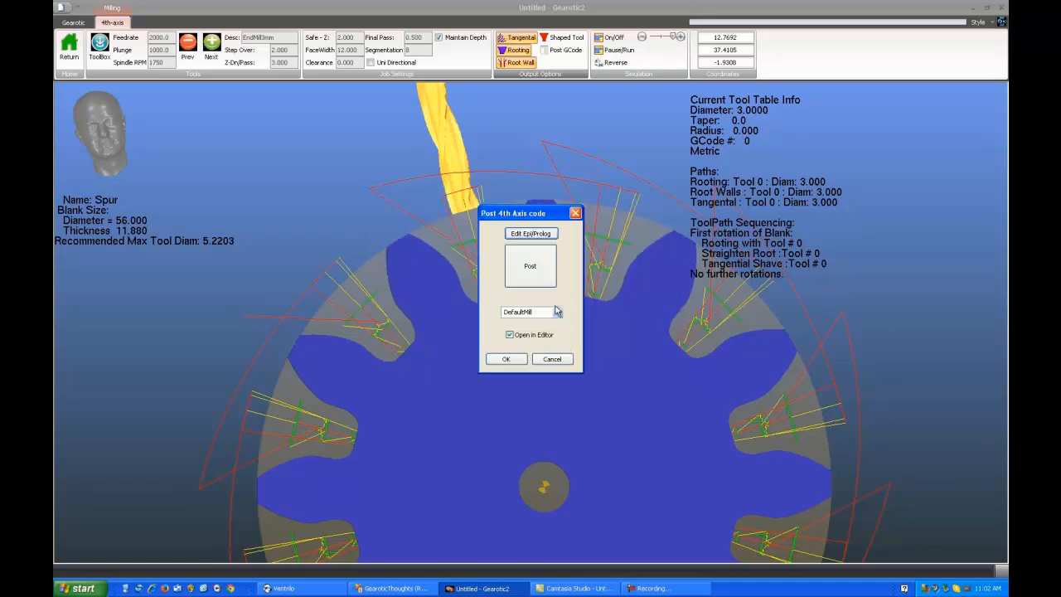
{"action": "left_click", "coordinate": [557, 312]}
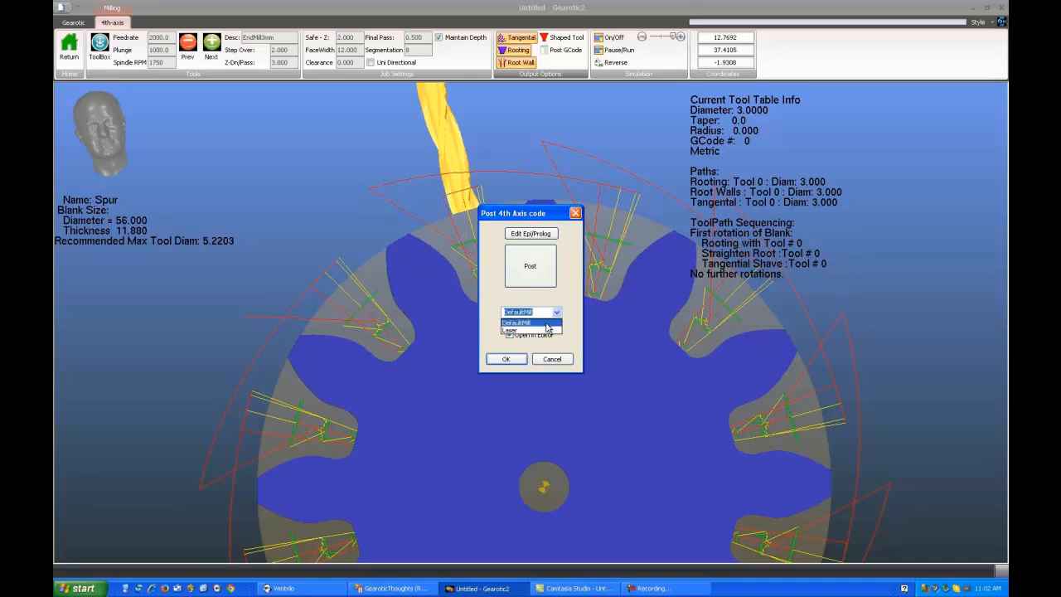
{"action": "left_click", "coordinate": [545, 323]}
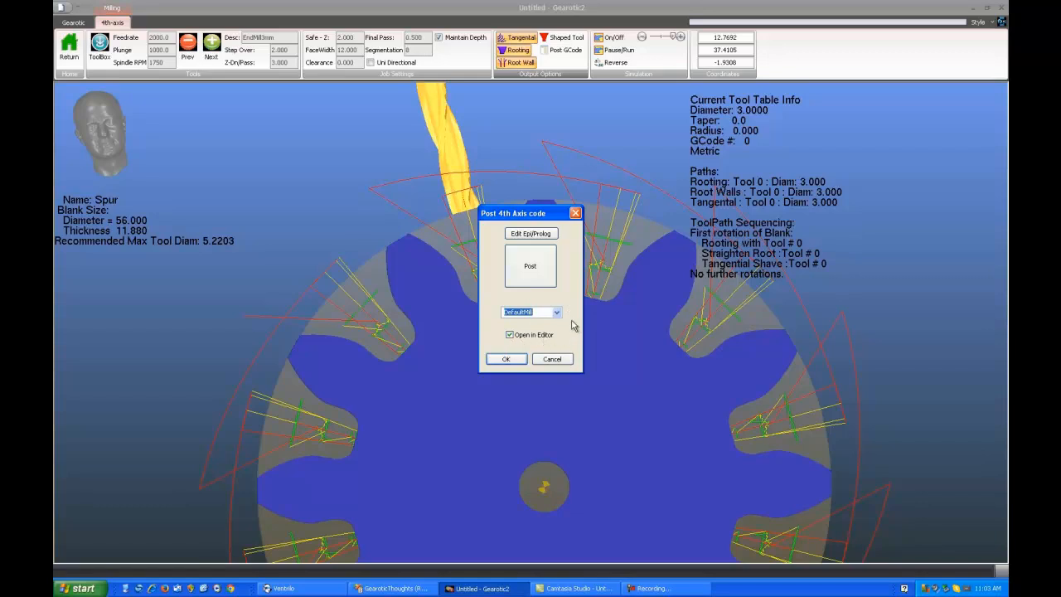
Post the 4th-axis G-code under the project name rottest and save it as rotest.tap
{"action": "left_click", "coordinate": [544, 280]}
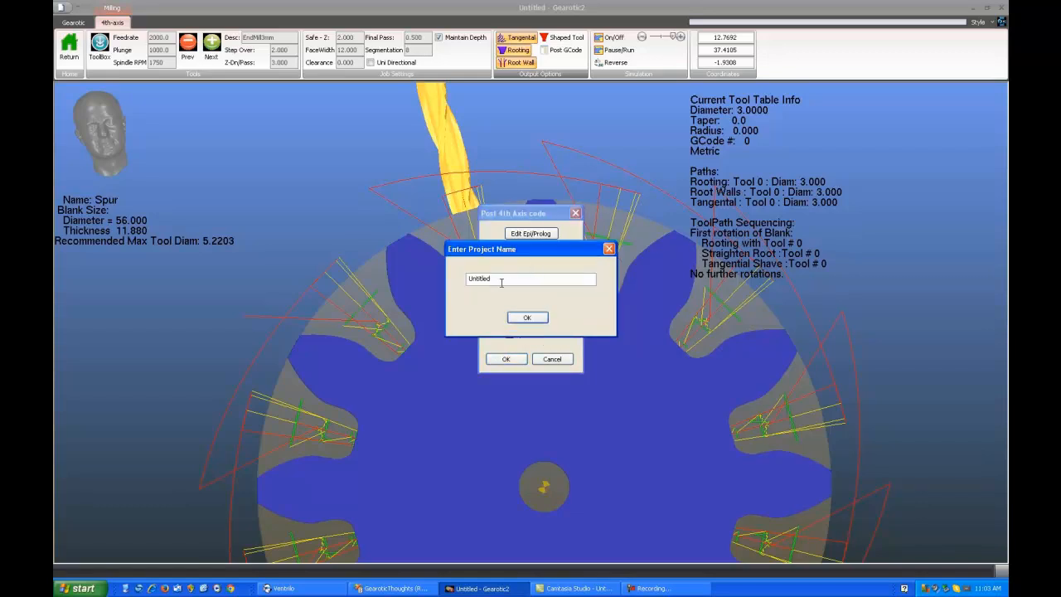
{"action": "double_click", "coordinate": [497, 284]}
{"action": "left_click", "coordinate": [527, 318]}
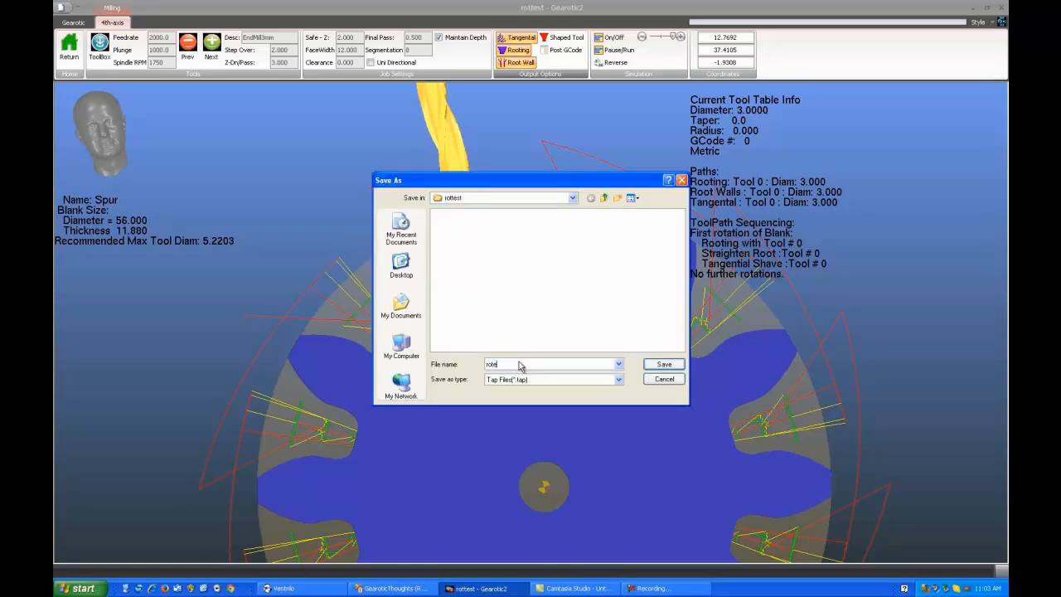
{"action": "key", "text": "Return"}
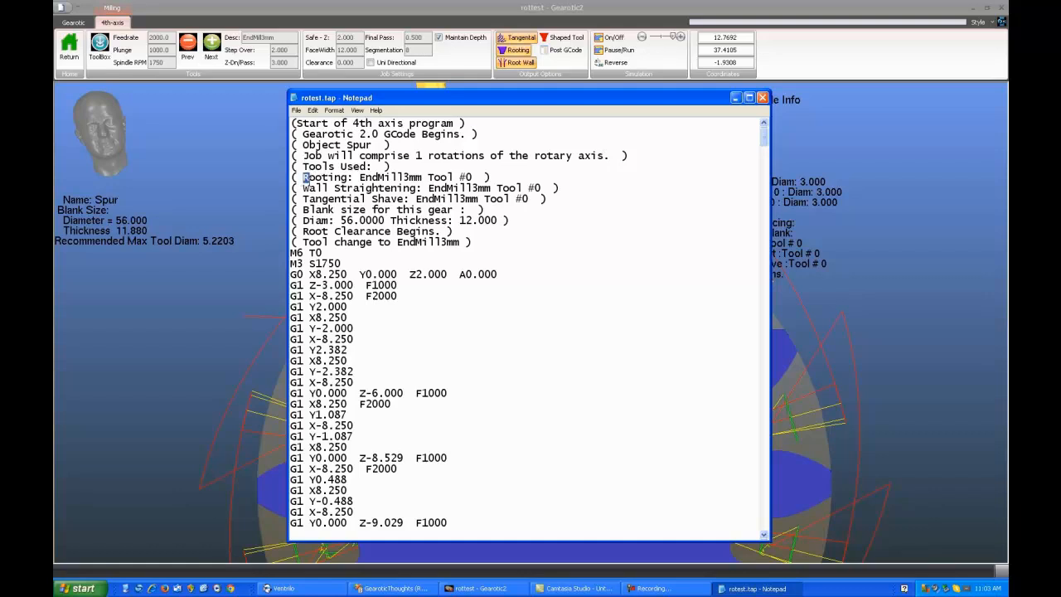
Examine the G-code header comments for the tools used, the root clearance start and the tool change
{"action": "left_click_drag", "start_coordinate": [309, 177], "coordinate": [555, 199]}
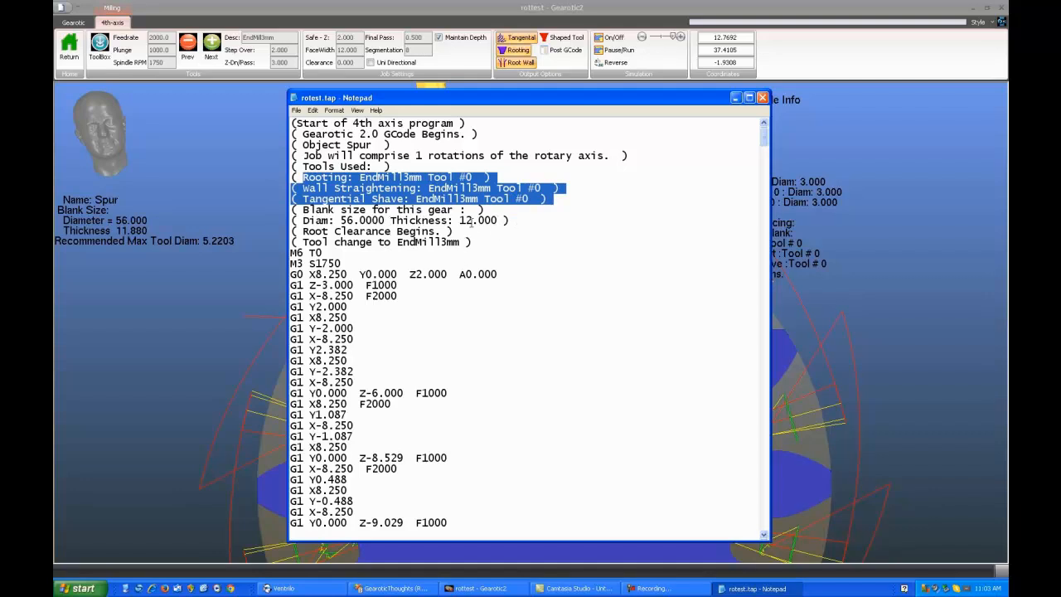
{"action": "left_click_drag", "start_coordinate": [300, 232], "coordinate": [441, 232]}
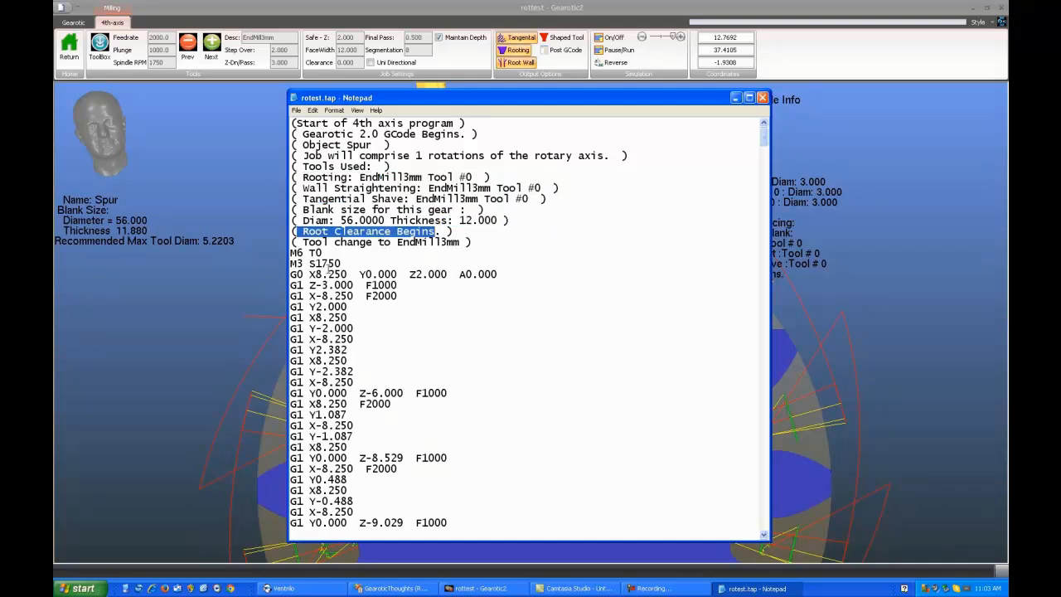
{"action": "left_click_drag", "start_coordinate": [304, 242], "coordinate": [470, 242]}
Read through the G-code's root wall, tangential shaving and next-tooth root clearance sections to the program's end
{"action": "scroll", "coordinate": [319, 274], "scroll_direction": "down", "scroll_amount": 9}
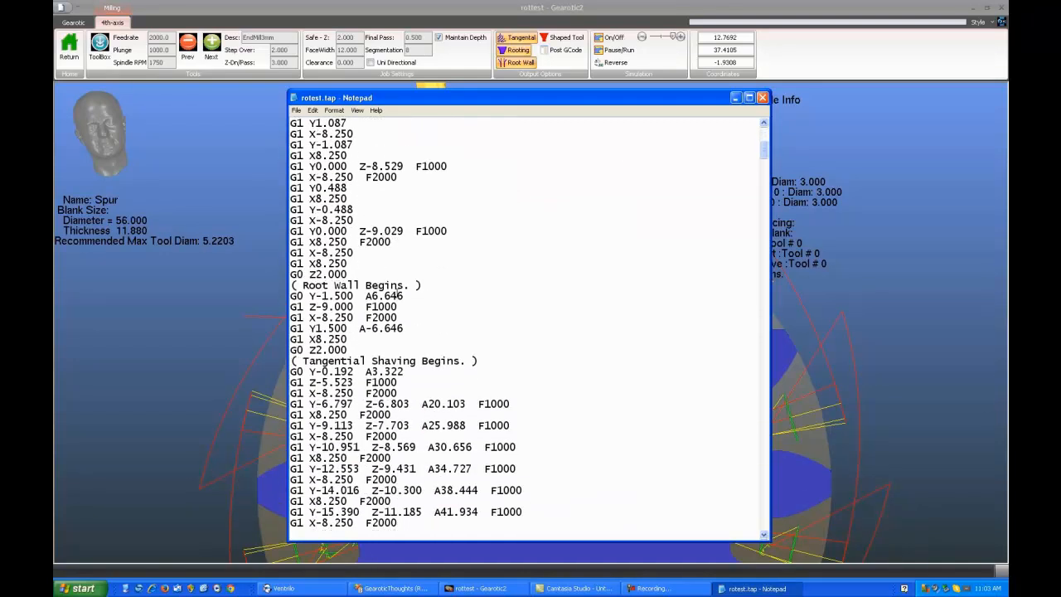
{"action": "scroll", "coordinate": [324, 240], "scroll_direction": "down", "scroll_amount": 2}
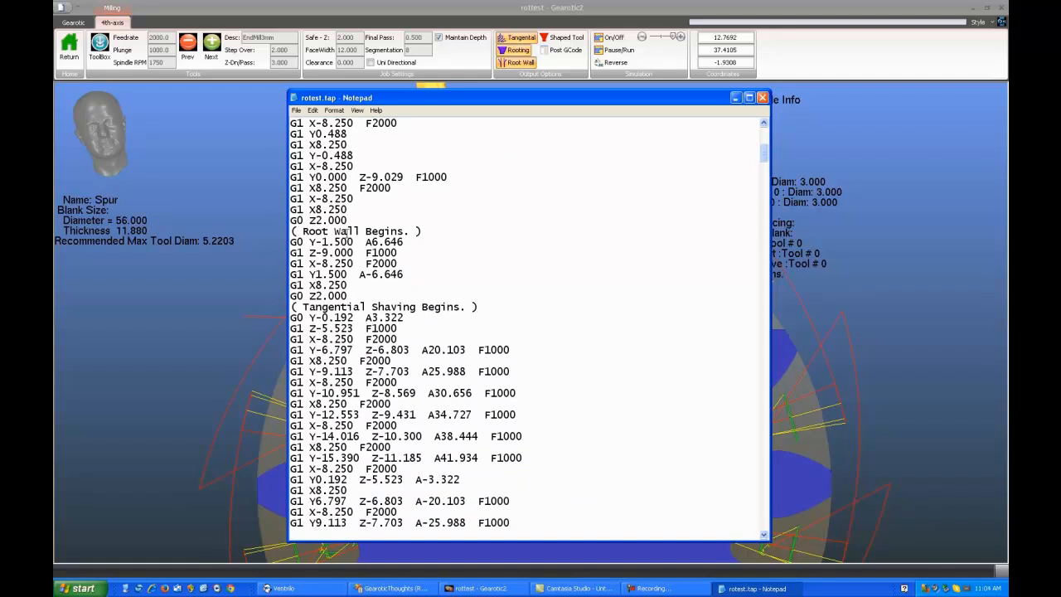
{"action": "left_click_drag", "start_coordinate": [292, 231], "coordinate": [444, 228]}
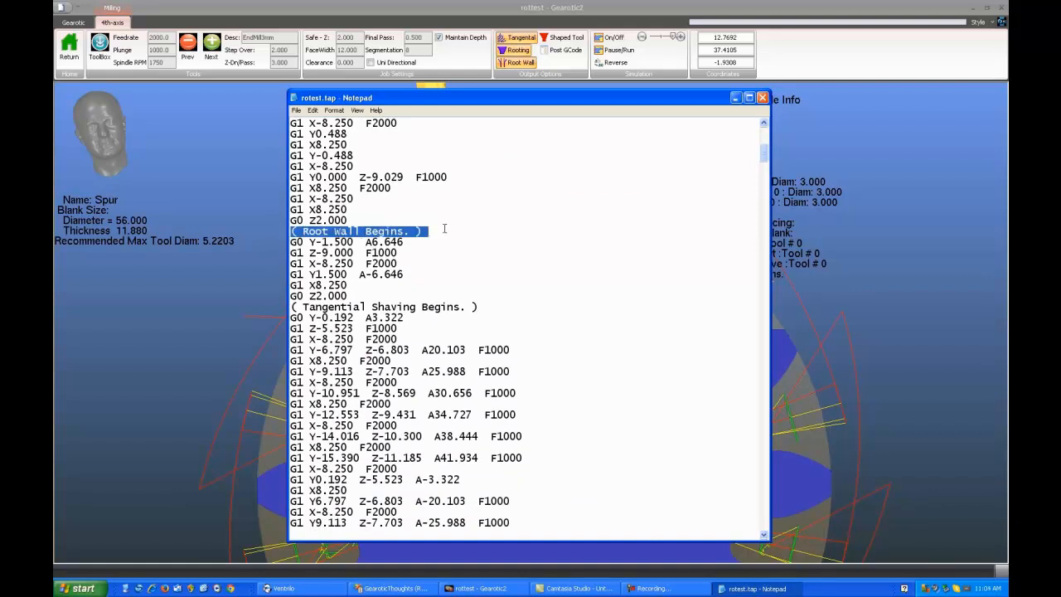
{"action": "scroll", "coordinate": [323, 242], "scroll_direction": "down", "scroll_amount": 2}
{"action": "left_click_drag", "start_coordinate": [303, 252], "coordinate": [478, 253]}
{"action": "scroll", "coordinate": [528, 283], "scroll_direction": "down", "scroll_amount": 3}
{"action": "scroll", "coordinate": [529, 284], "scroll_direction": "down", "scroll_amount": 6}
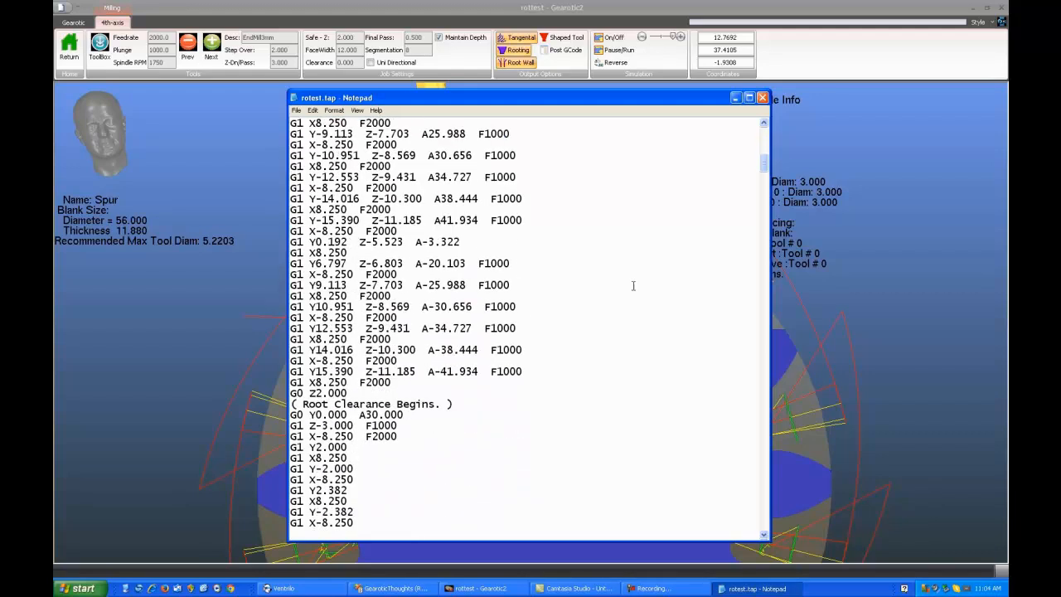
{"action": "scroll", "coordinate": [354, 315], "scroll_direction": "down", "scroll_amount": 2}
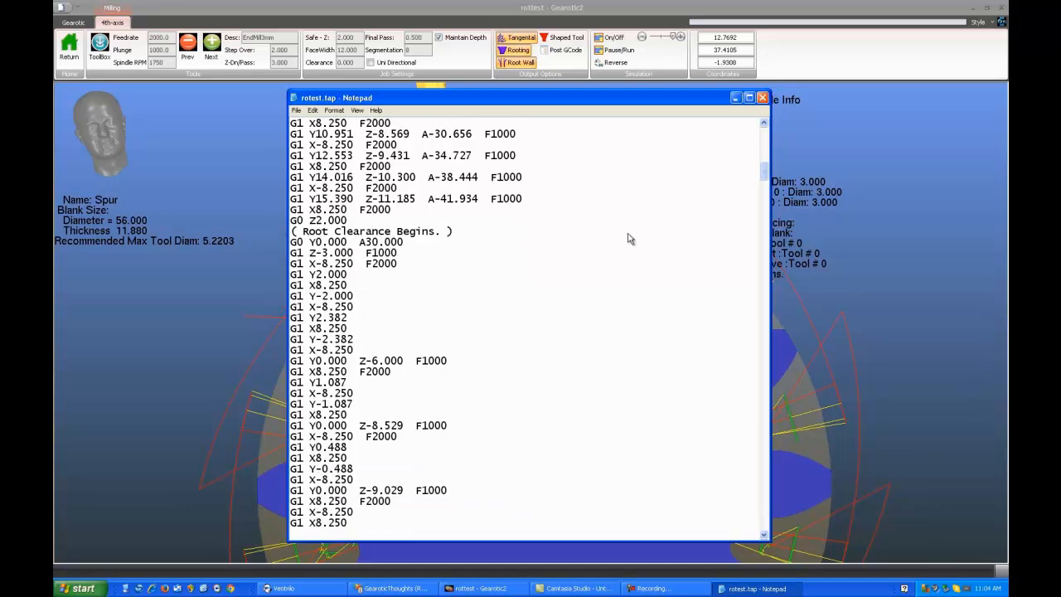
{"action": "left_click_drag", "start_coordinate": [763, 172], "coordinate": [763, 529]}
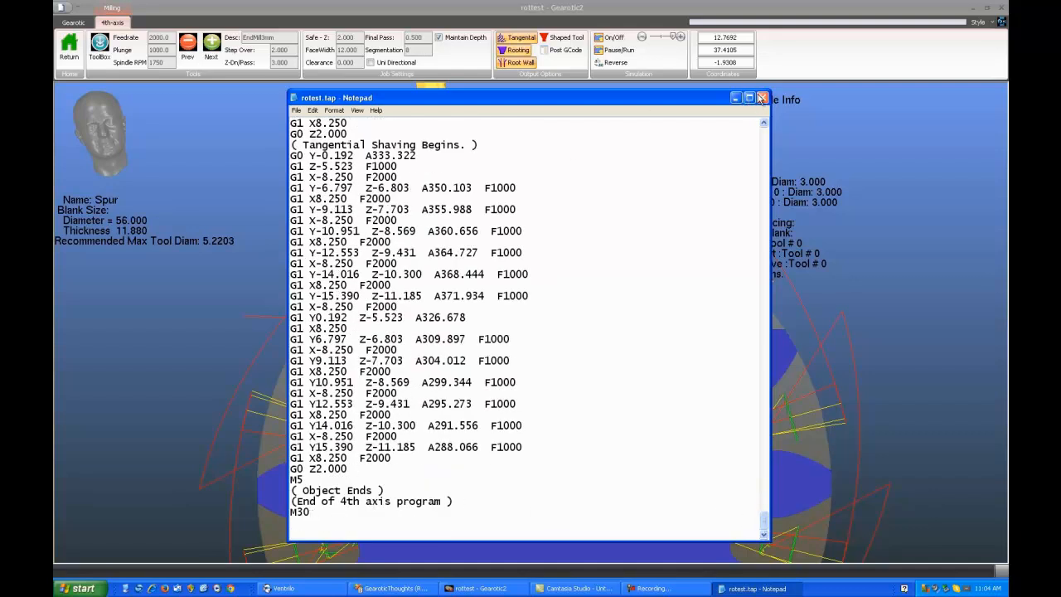
Close the G-code listing and the posting dialog, returning to the gear's toolpath view
{"action": "left_click", "coordinate": [762, 98]}
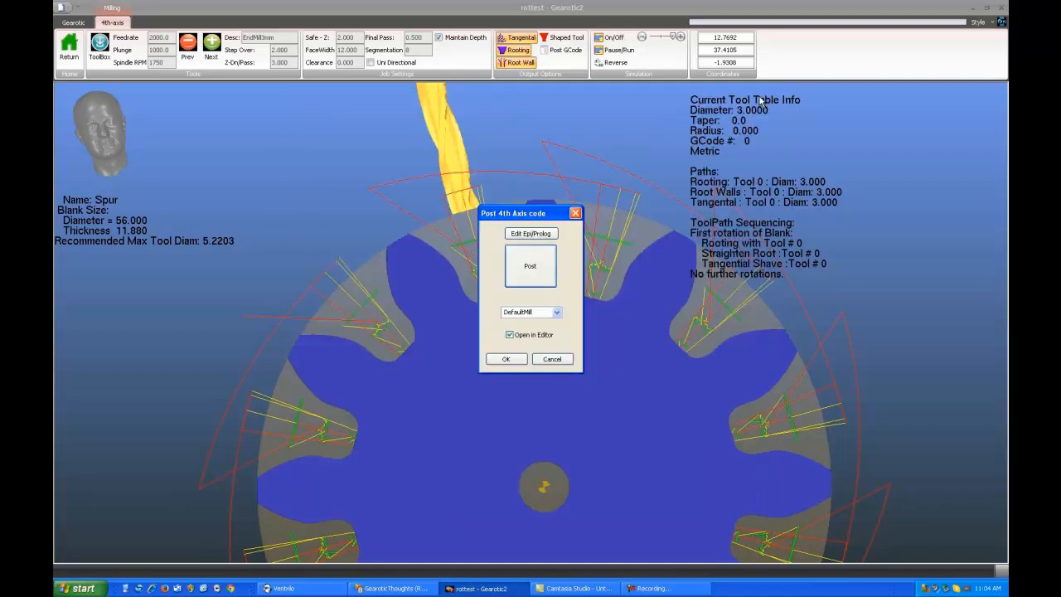
{"action": "left_click", "coordinate": [553, 359]}
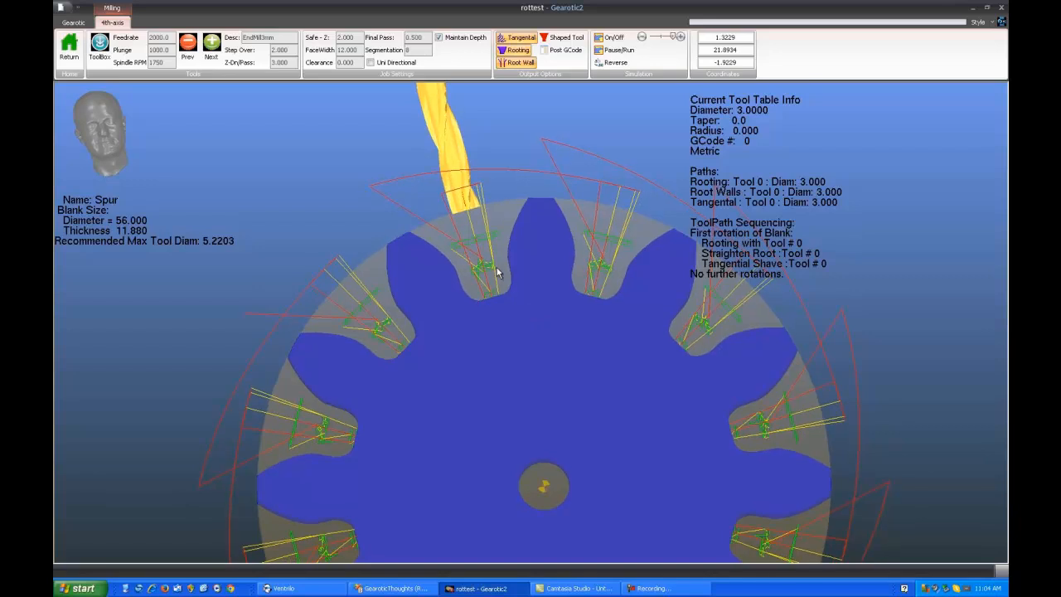
{"action": "mouse_move", "coordinate": [496, 269]}
{"action": "left_mouse_down"}
{"action": "mouse_move", "coordinate": [502, 297]}
{"action": "mouse_move", "coordinate": [489, 282]}
{"action": "left_mouse_up"}
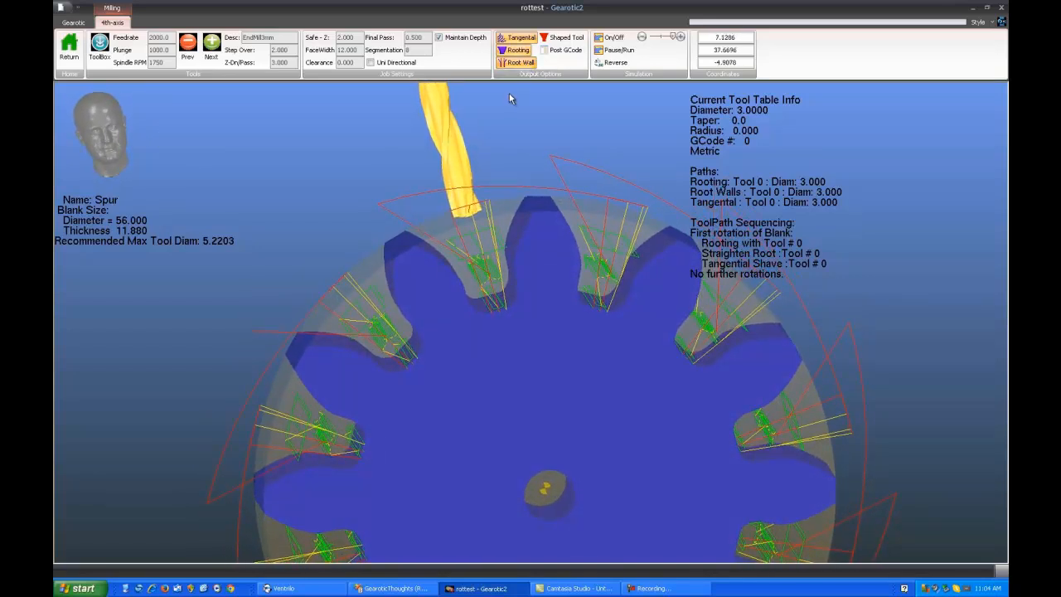
Regenerate the spur gear's tangential path with the EndMill2mm tool
{"action": "left_click", "coordinate": [528, 39]}
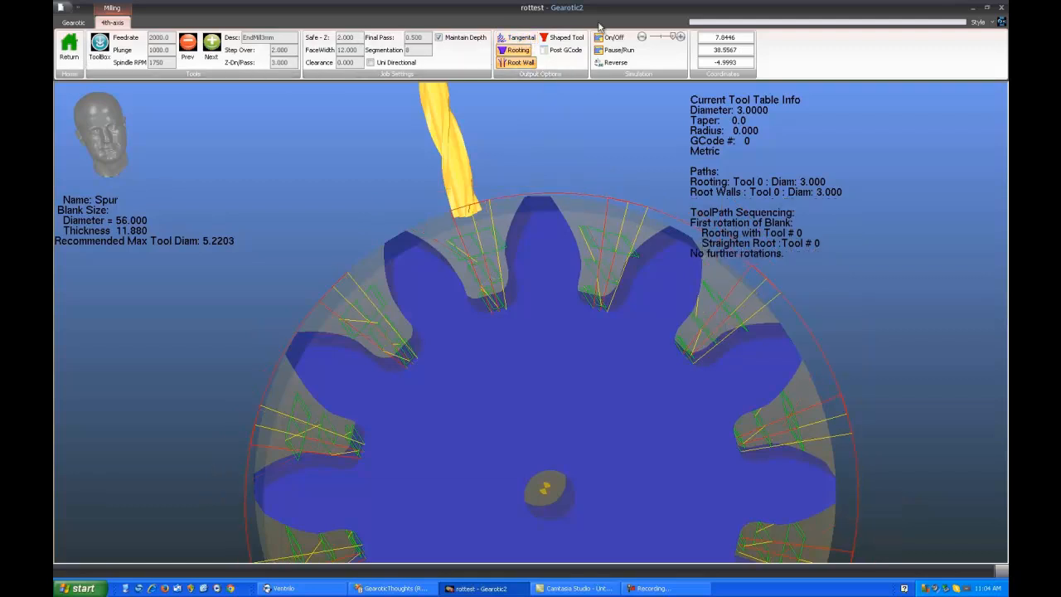
{"action": "left_click", "coordinate": [187, 46]}
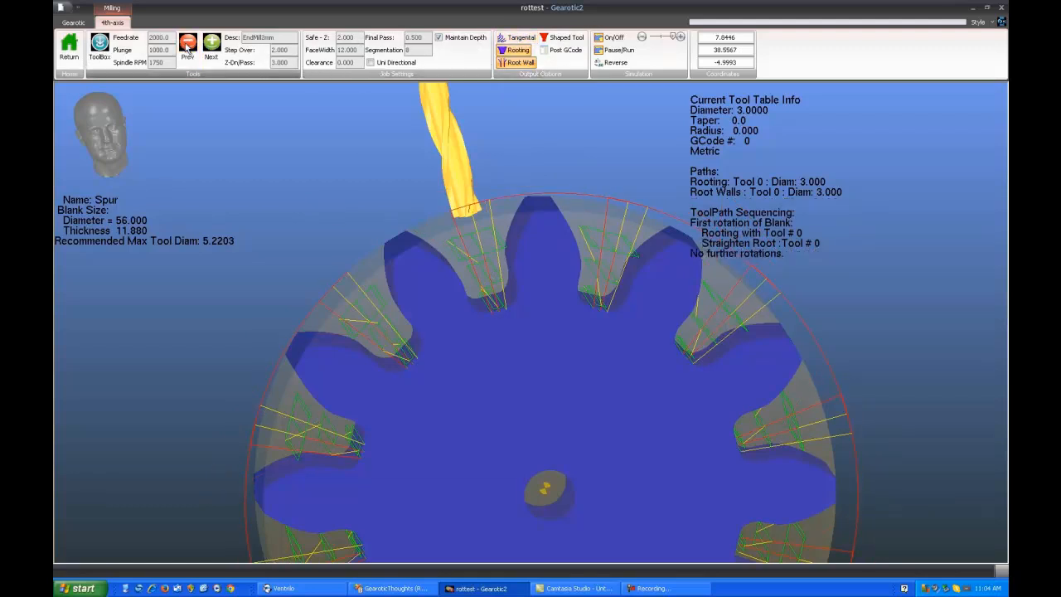
{"action": "left_click", "coordinate": [523, 40]}
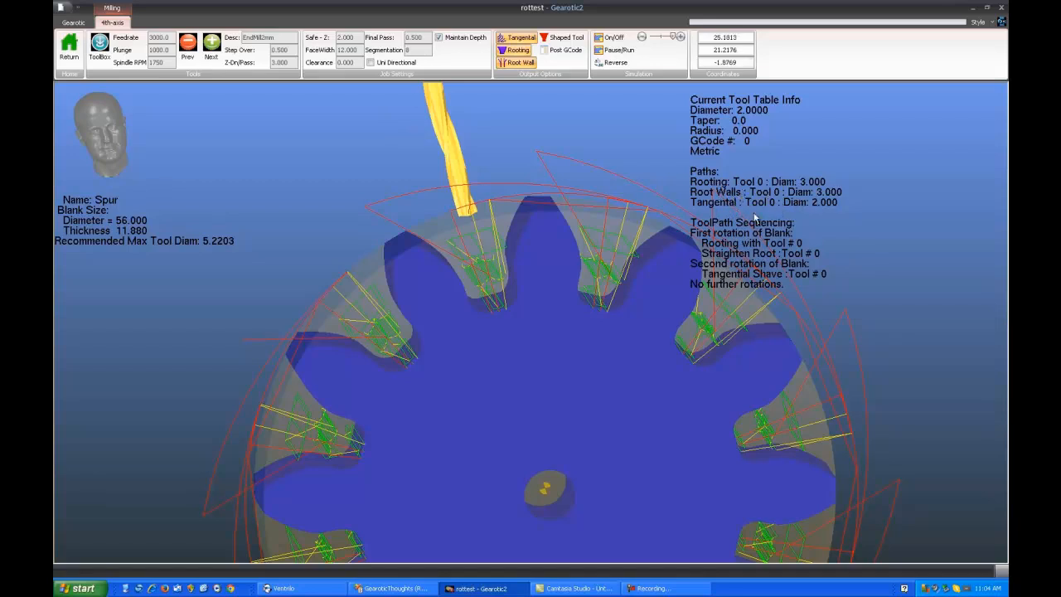
Assign G-code tool number 1 to EndMill2mm in the tool crib and apply it
{"action": "left_click", "coordinate": [100, 46]}
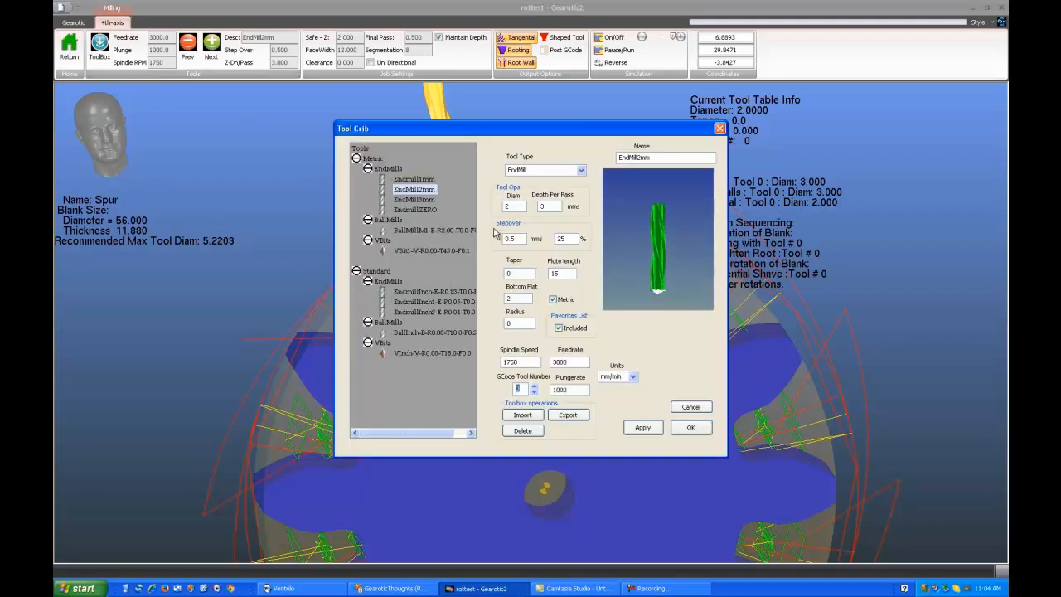
{"action": "left_click", "coordinate": [415, 179]}
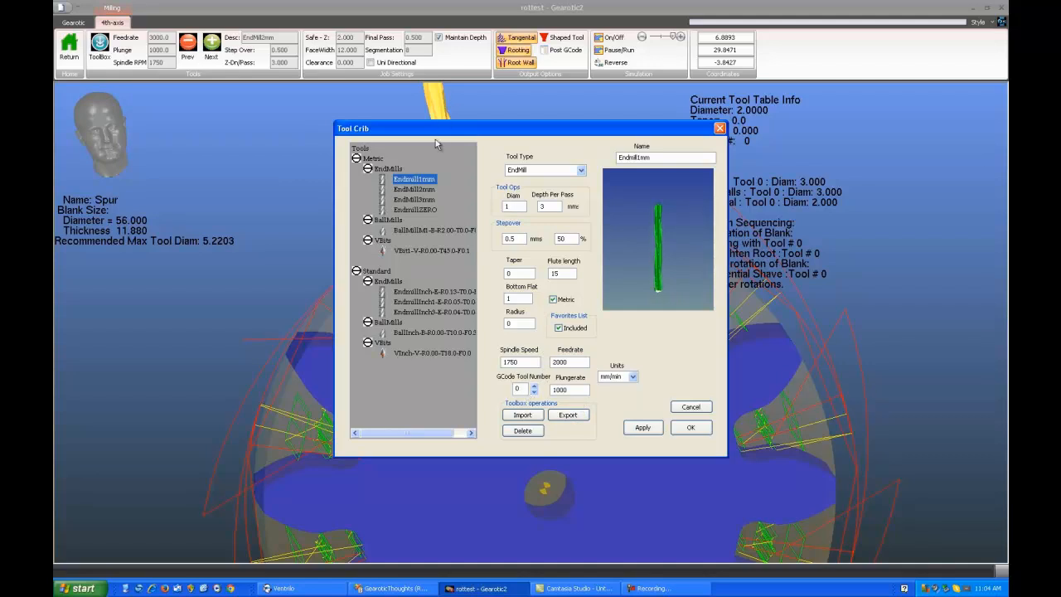
{"action": "left_click", "coordinate": [417, 190]}
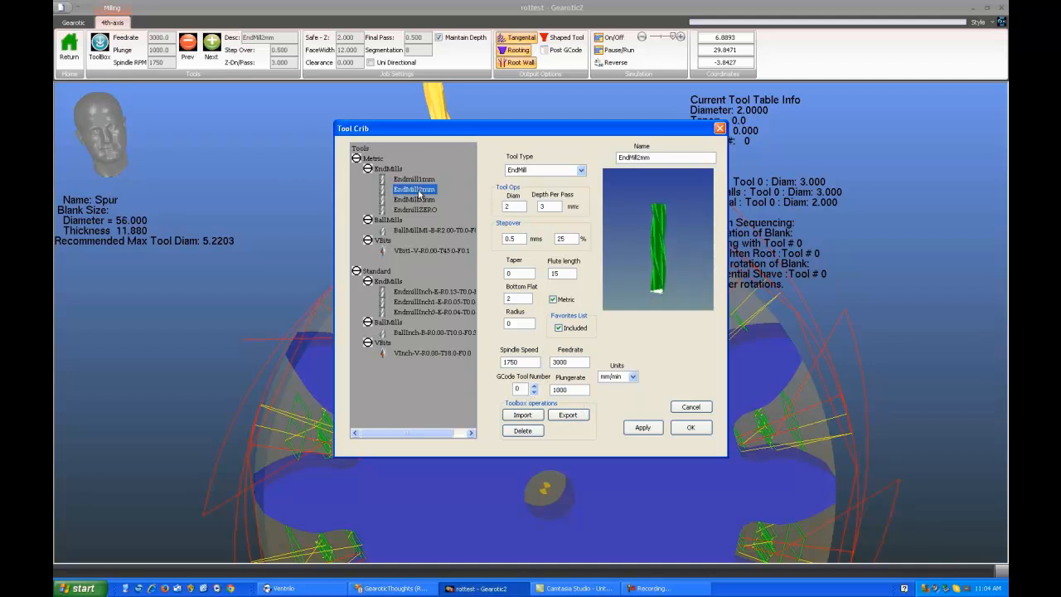
{"action": "left_click", "coordinate": [534, 385]}
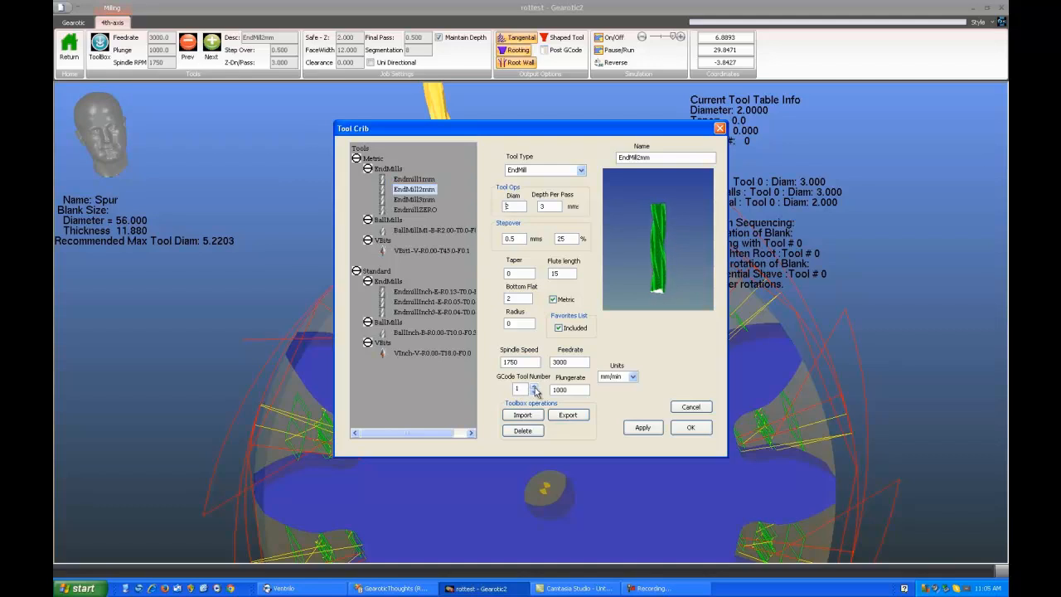
{"action": "left_click", "coordinate": [640, 429]}
Assign G-code tool number 2 to the 3 mm end mill and number 3 to EndmillZERO, and save the tool crib
{"action": "left_click", "coordinate": [415, 199]}
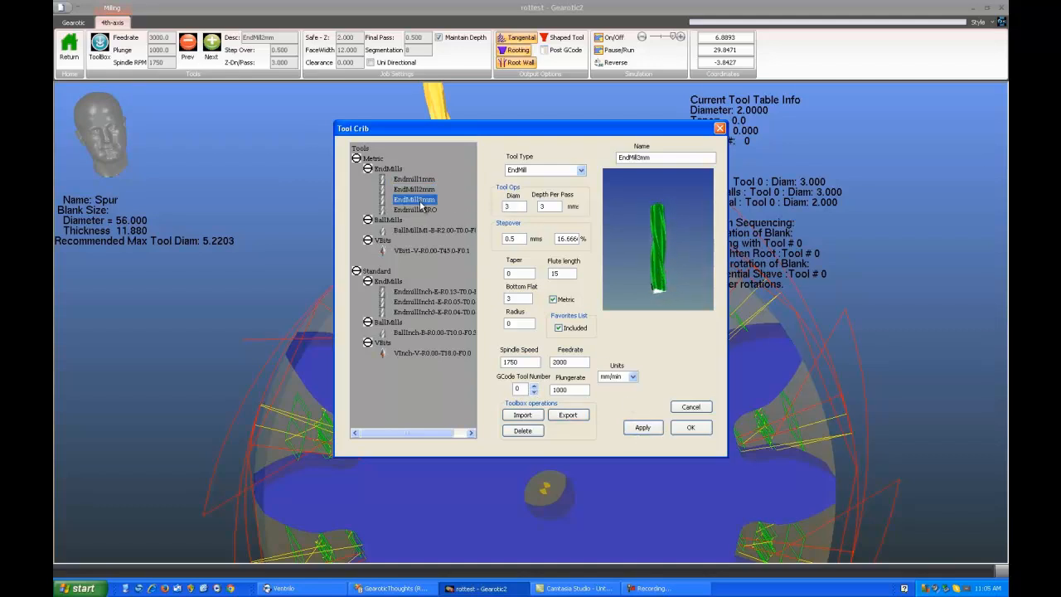
{"action": "left_click", "coordinate": [535, 386]}
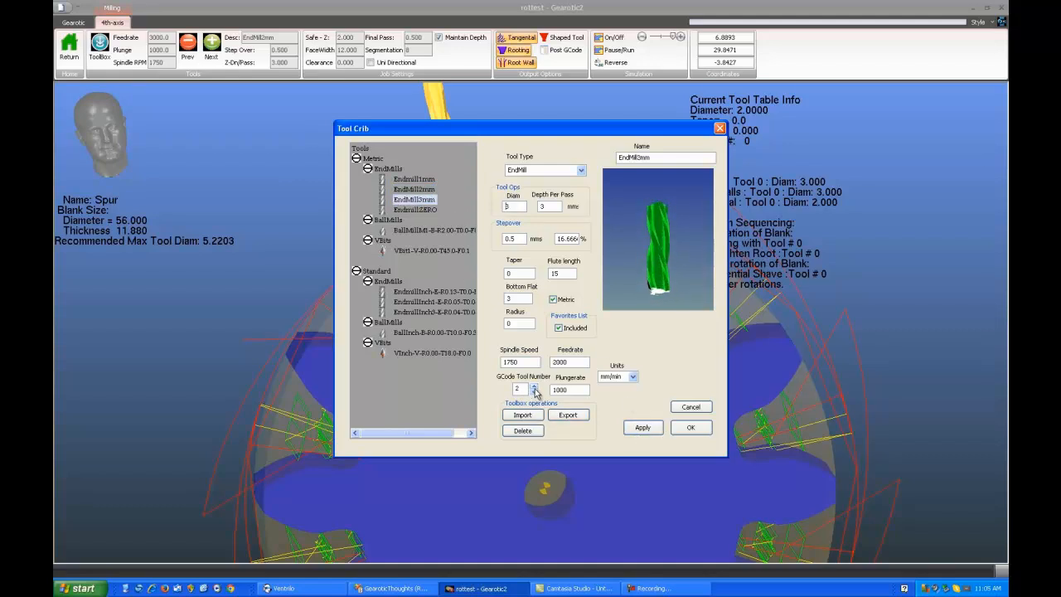
{"action": "left_click", "coordinate": [641, 427]}
{"action": "left_click", "coordinate": [427, 210]}
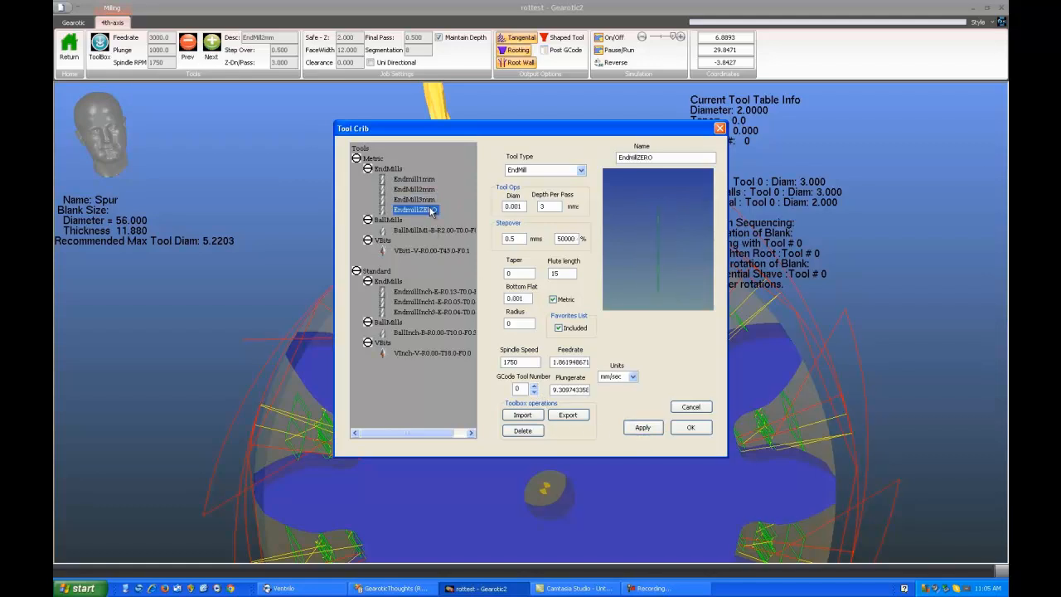
{"action": "left_click", "coordinate": [535, 387]}
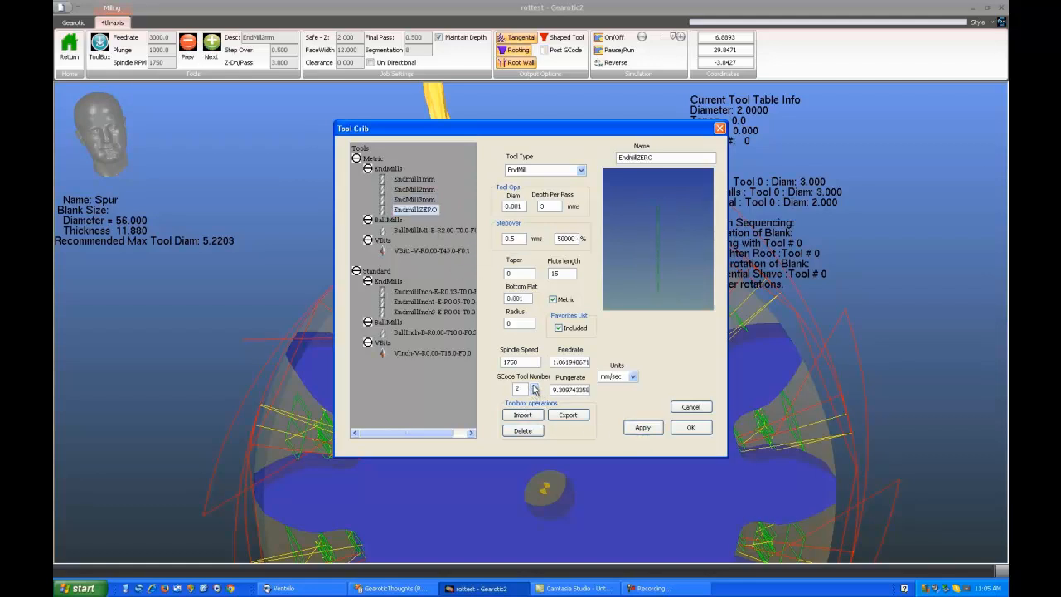
{"action": "left_click", "coordinate": [641, 427]}
{"action": "left_click", "coordinate": [691, 427]}
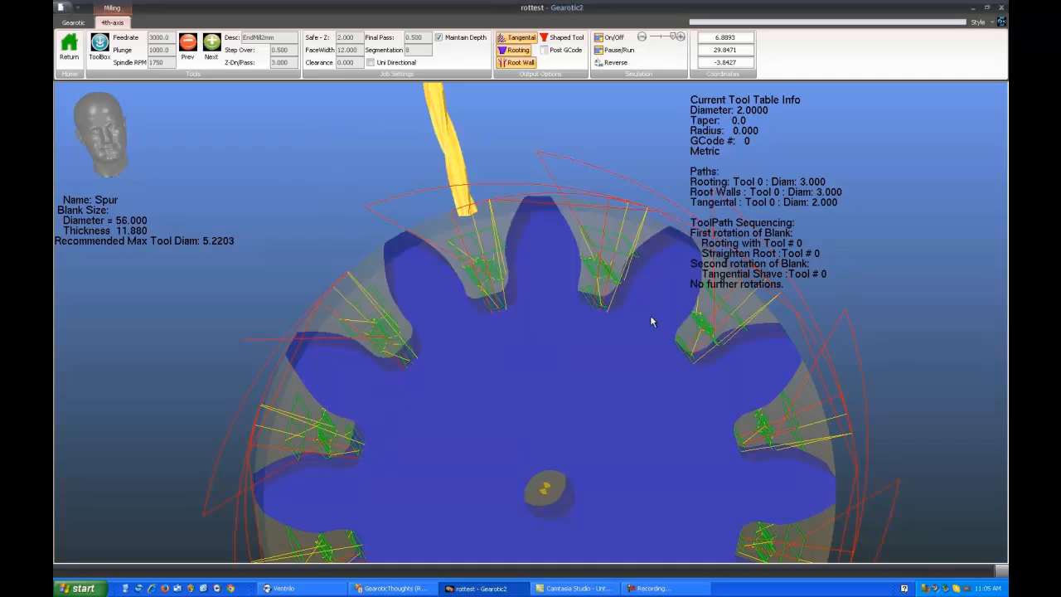
Regenerate the spur gear's tangential path with EndmillZERO and inspect the resulting paths around the teeth
{"action": "left_click", "coordinate": [523, 38]}
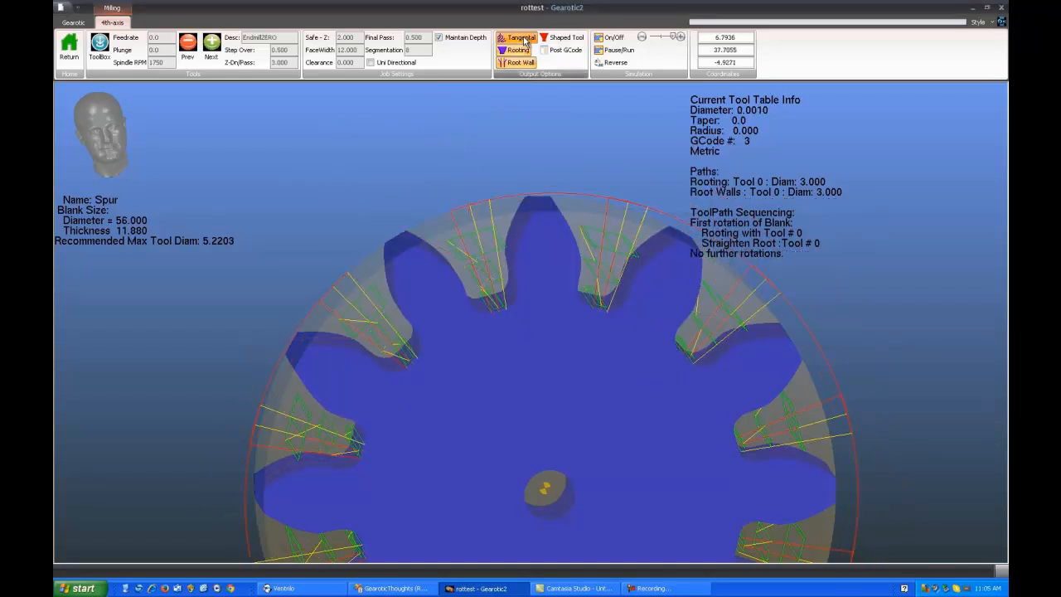
{"action": "left_click", "coordinate": [523, 38]}
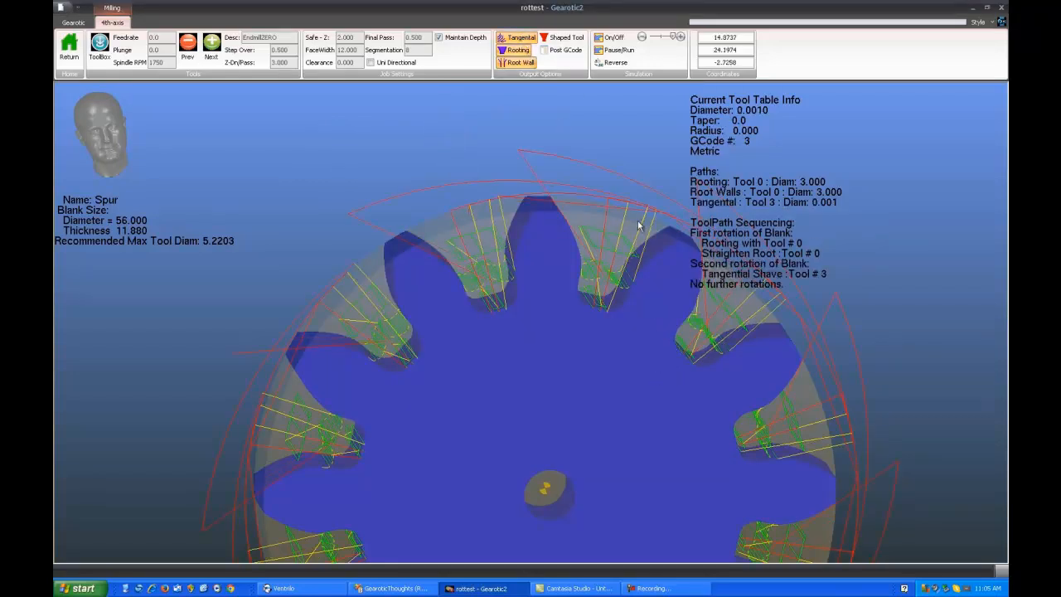
{"action": "left_click_drag", "start_coordinate": [588, 373], "coordinate": [569, 352]}
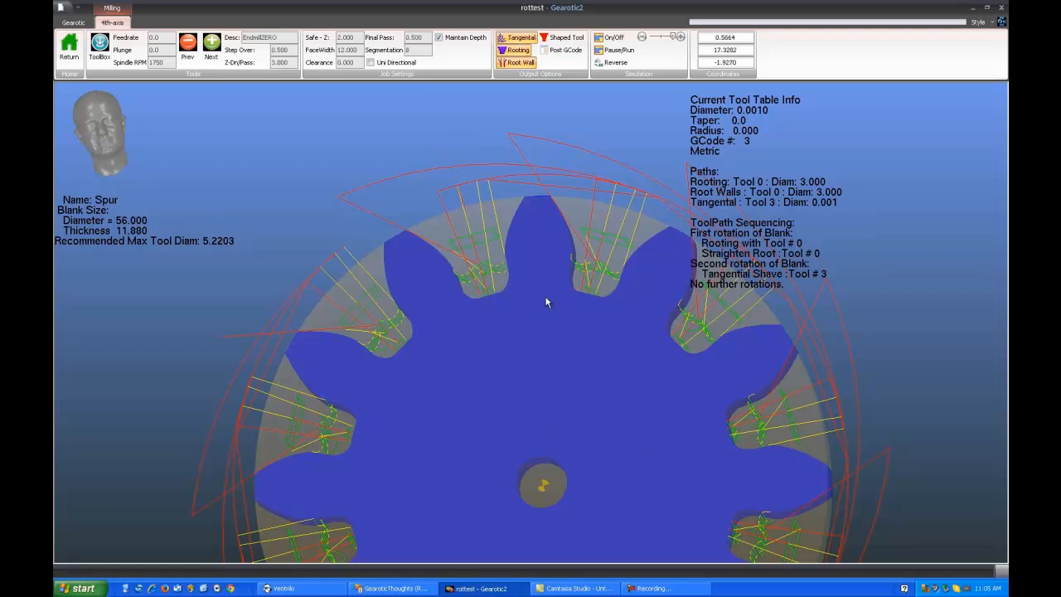
{"action": "left_click_drag", "start_coordinate": [574, 369], "coordinate": [578, 373]}
{"action": "right_click_drag", "start_coordinate": [564, 422], "coordinate": [529, 377]}
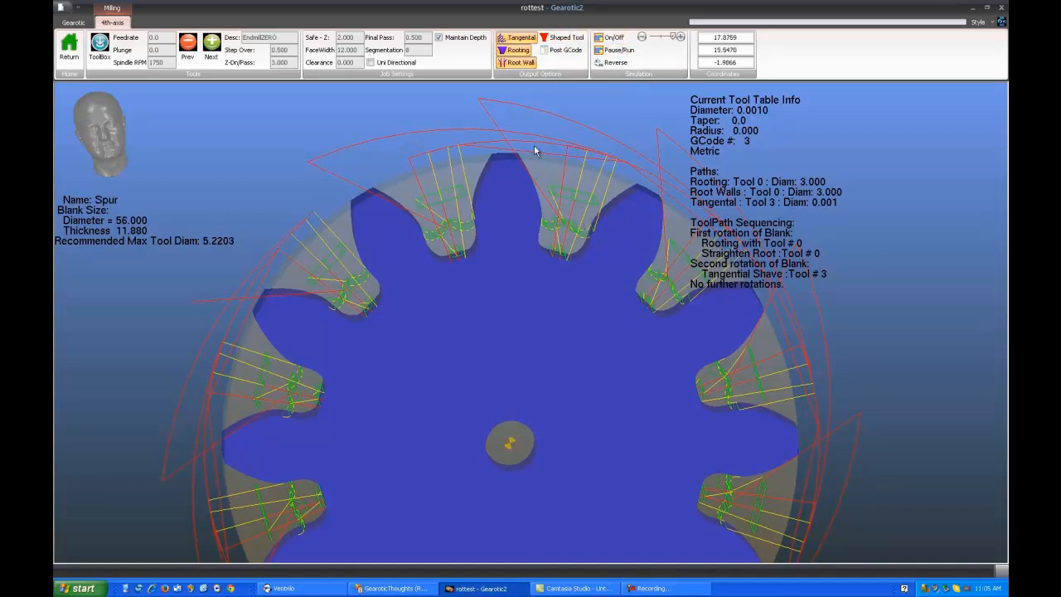
Simulate the combined rooting, root wall and tangential paths, watch the root clearing around the whole gear, and stop the simulation
{"action": "left_click", "coordinate": [618, 50]}
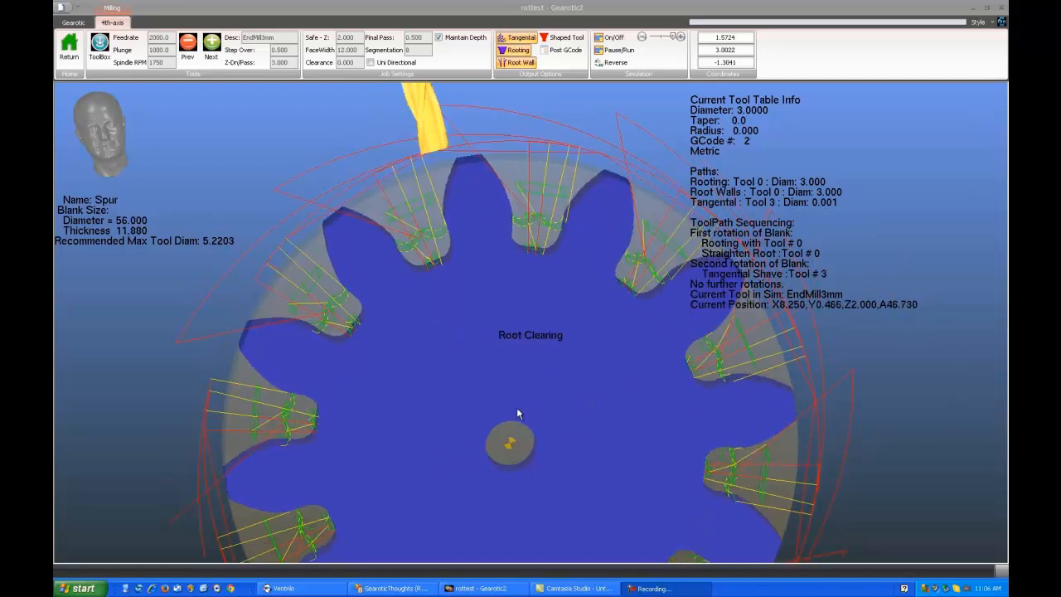
{"action": "left_click", "coordinate": [518, 378]}
{"action": "mouse_move", "coordinate": [505, 409]}
{"action": "left_mouse_down"}
{"action": "mouse_move", "coordinate": [521, 383]}
{"action": "mouse_move", "coordinate": [510, 422]}
{"action": "left_mouse_up"}
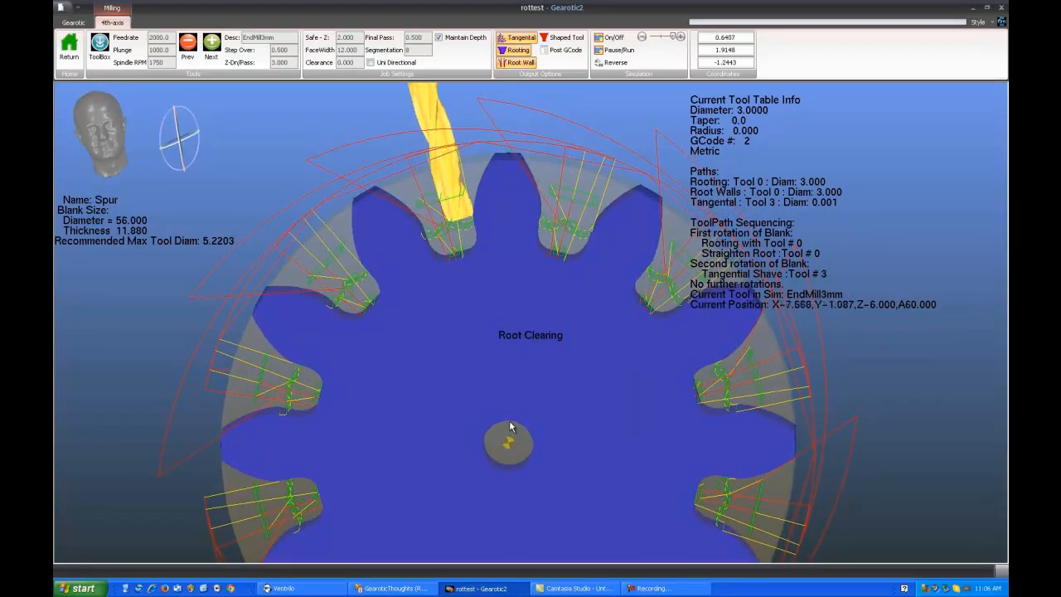
{"action": "scroll", "coordinate": [481, 375], "scroll_direction": "down", "scroll_amount": 2}
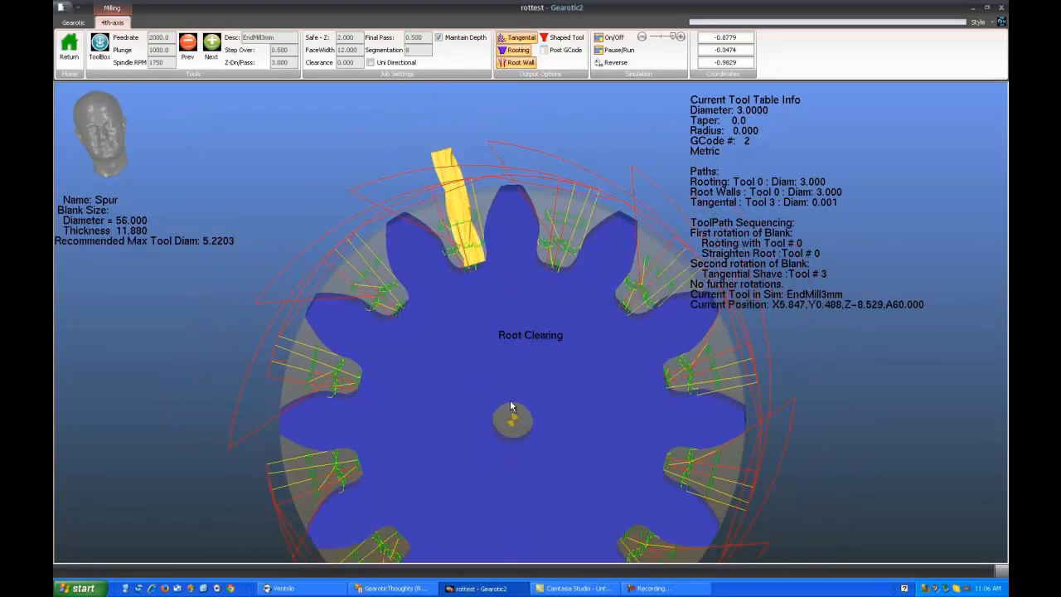
{"action": "right_click_drag", "start_coordinate": [510, 402], "coordinate": [501, 364]}
{"action": "scroll", "coordinate": [498, 368], "scroll_direction": "down", "scroll_amount": 2}
{"action": "left_click_drag", "start_coordinate": [497, 369], "coordinate": [501, 364]}
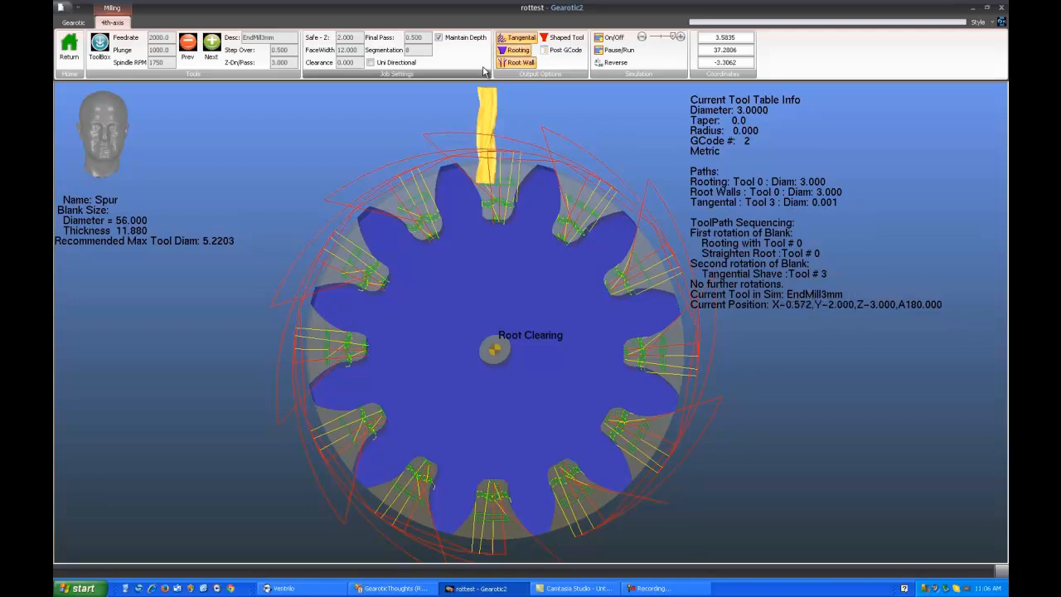
{"action": "left_click", "coordinate": [614, 40]}
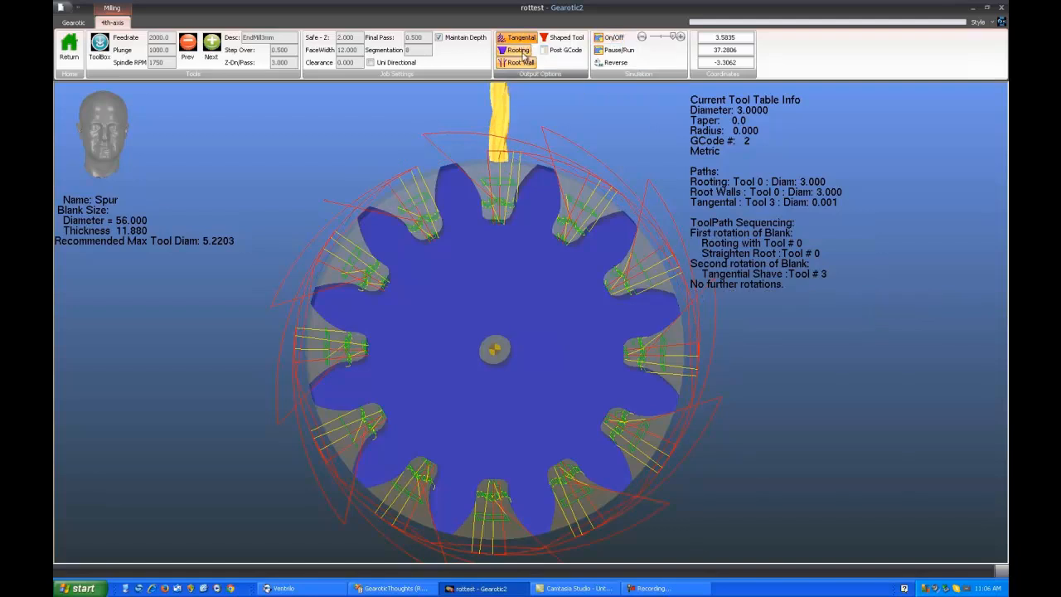
Remove the tangential, rooting and root wall paths and start a new empty project
{"action": "left_click", "coordinate": [521, 39]}
{"action": "left_click", "coordinate": [522, 53]}
{"action": "left_click", "coordinate": [520, 63]}
{"action": "double_click", "coordinate": [59, 6]}
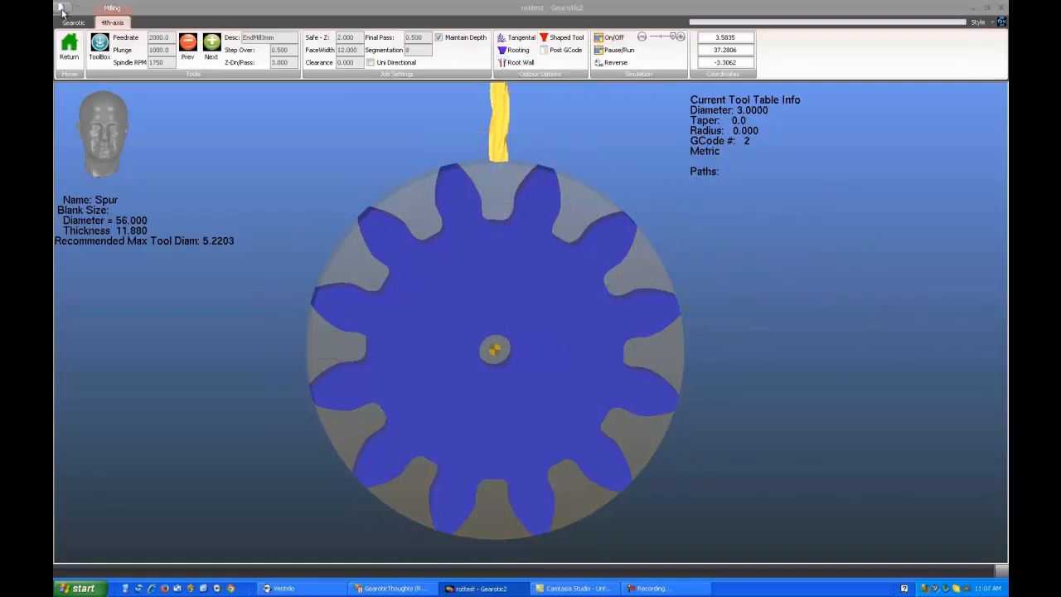
{"action": "left_click", "coordinate": [529, 310]}
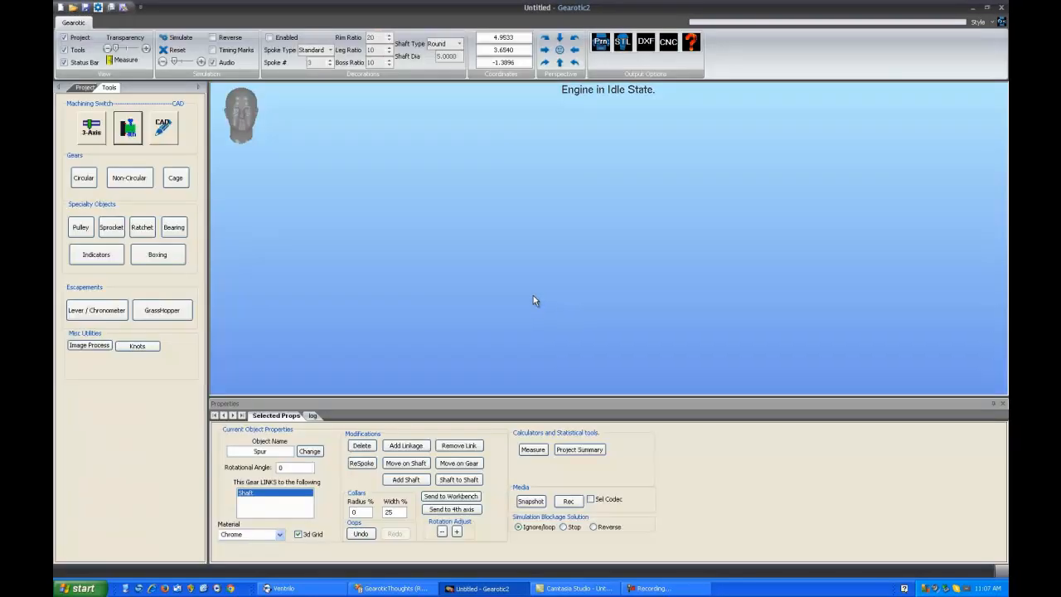
Set up a circular gear pair as helical and place the 14-tooth pinion in the project
{"action": "left_click", "coordinate": [77, 178]}
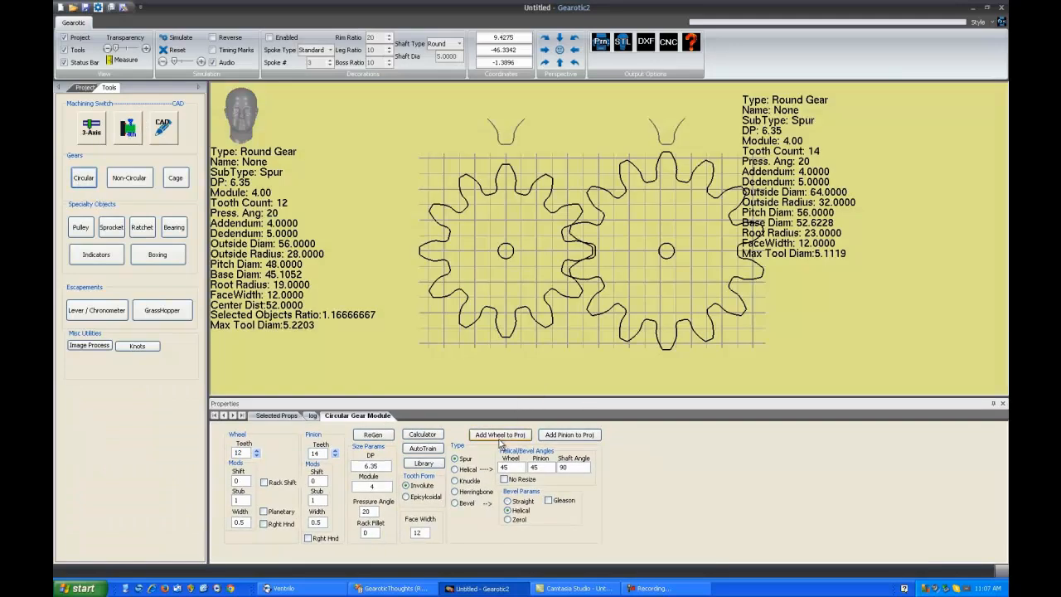
{"action": "left_click", "coordinate": [455, 469]}
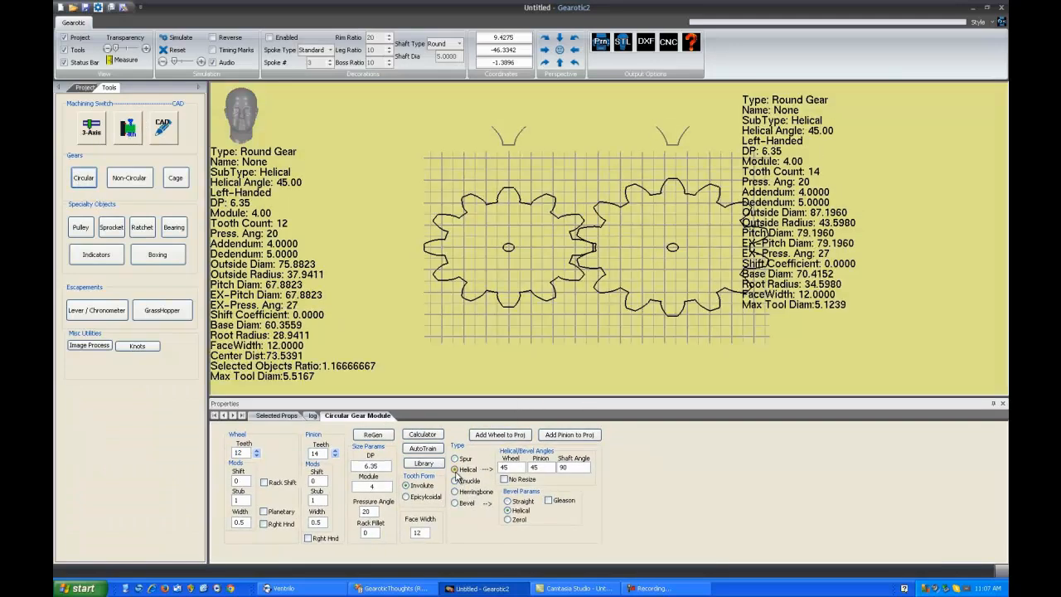
{"action": "left_click", "coordinate": [569, 436]}
{"action": "left_click", "coordinate": [524, 335]}
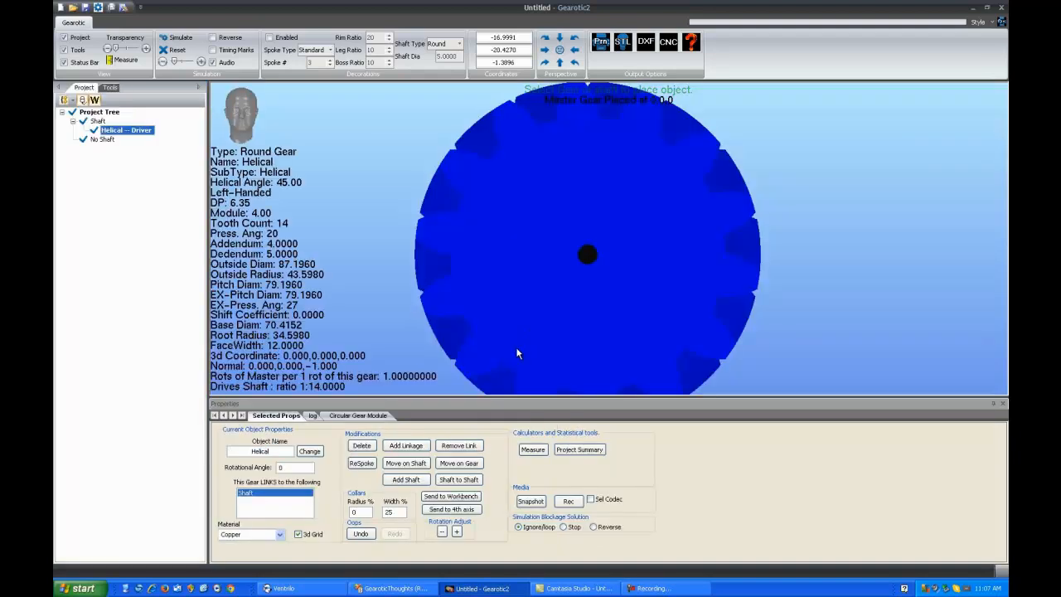
Send the helical gear to 4th-axis milling, generate its shaped-tool path, and inspect the path along the teeth
{"action": "left_click", "coordinate": [460, 510]}
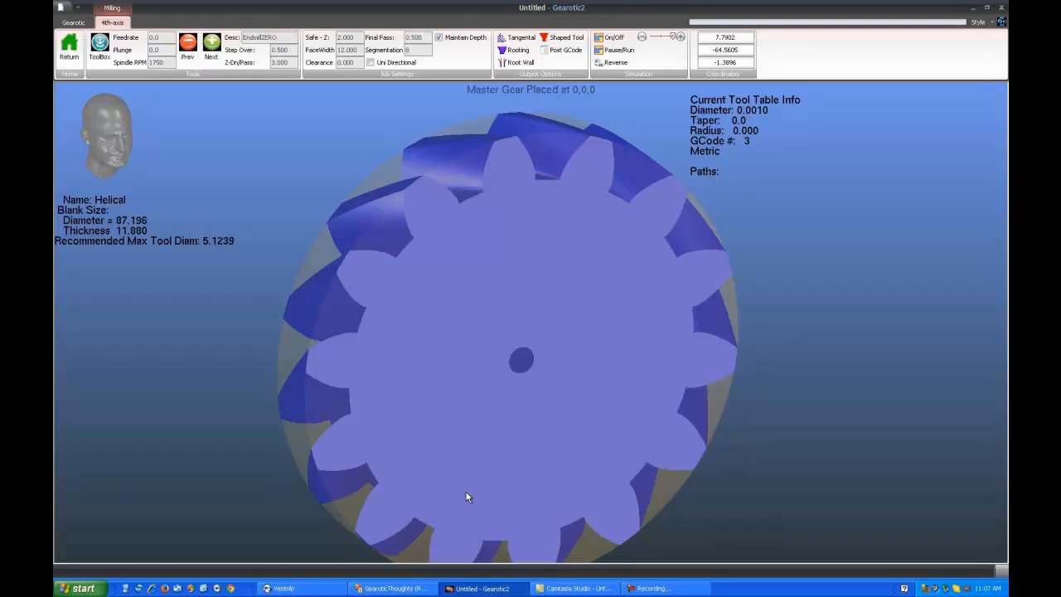
{"action": "scroll", "coordinate": [517, 332], "scroll_direction": "down", "scroll_amount": 2}
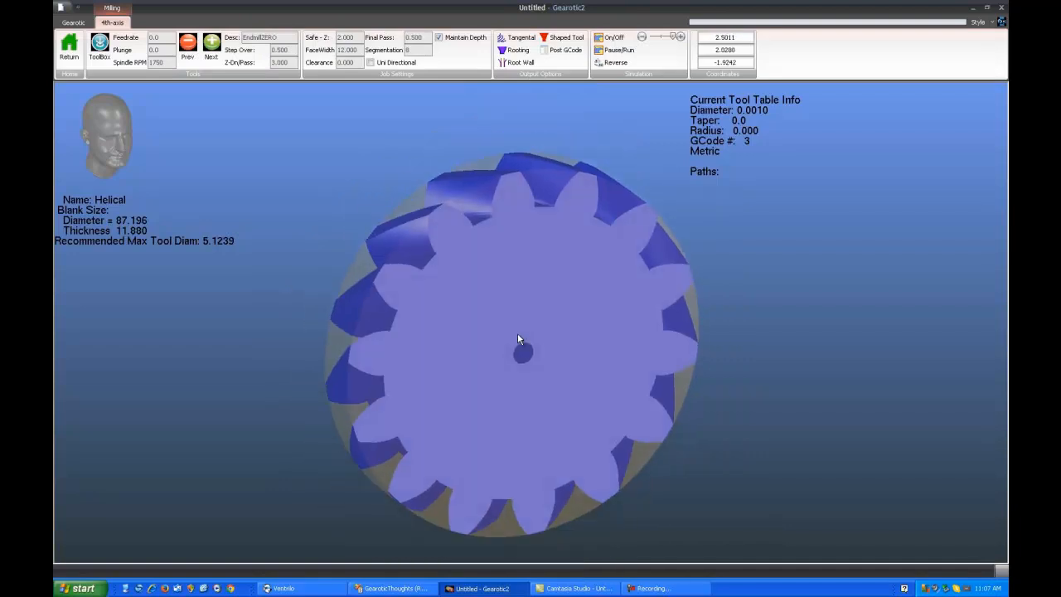
{"action": "left_click", "coordinate": [560, 39]}
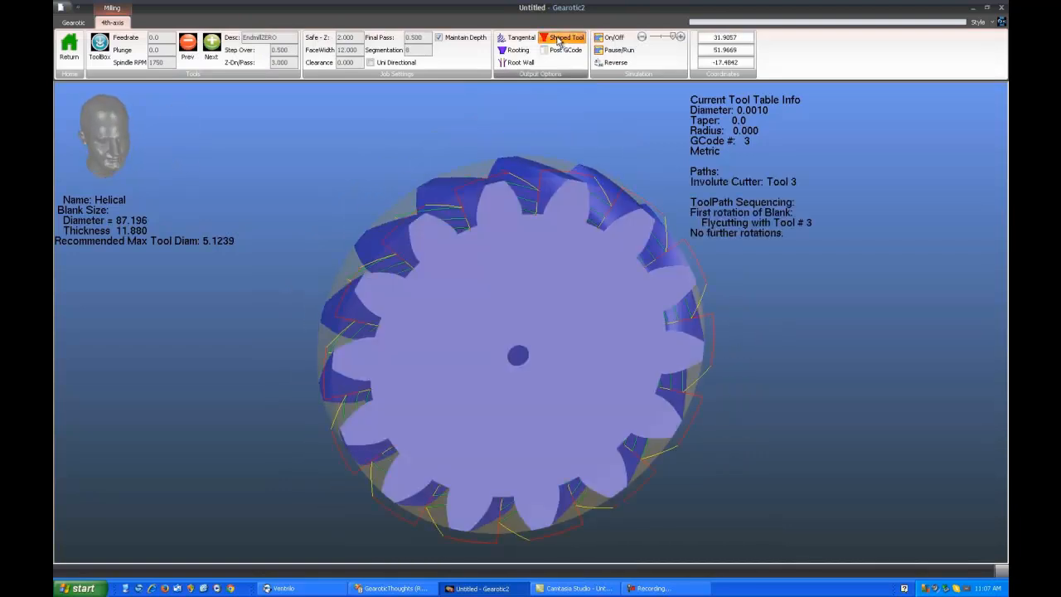
{"action": "left_click_drag", "start_coordinate": [527, 365], "coordinate": [505, 337]}
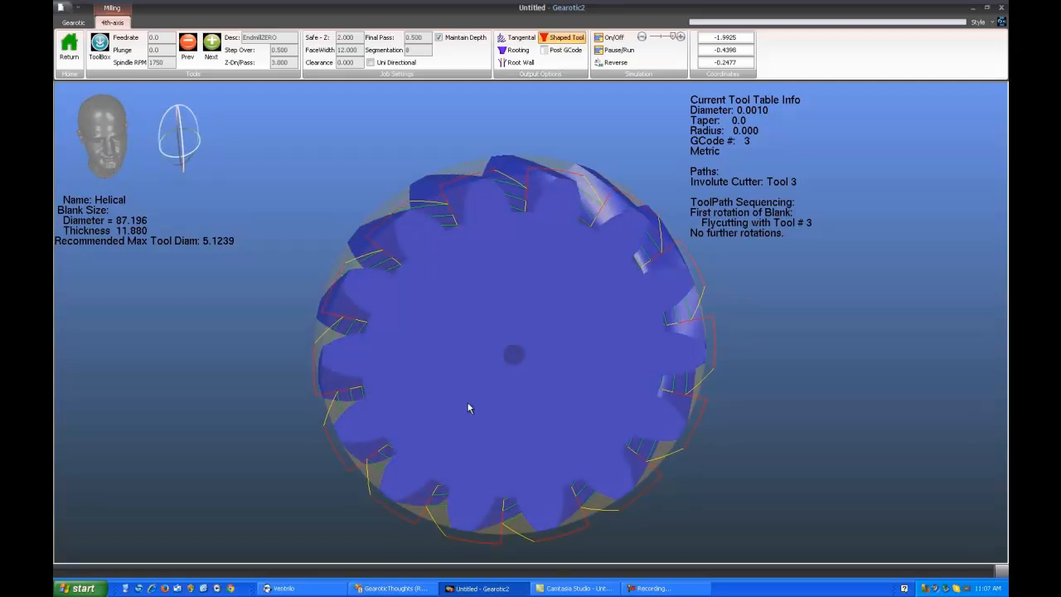
{"action": "mouse_move", "coordinate": [419, 377]}
{"action": "left_mouse_down"}
{"action": "mouse_move", "coordinate": [518, 350]}
{"action": "mouse_move", "coordinate": [592, 354]}
{"action": "mouse_move", "coordinate": [486, 385]}
{"action": "mouse_move", "coordinate": [426, 379]}
{"action": "left_mouse_up"}
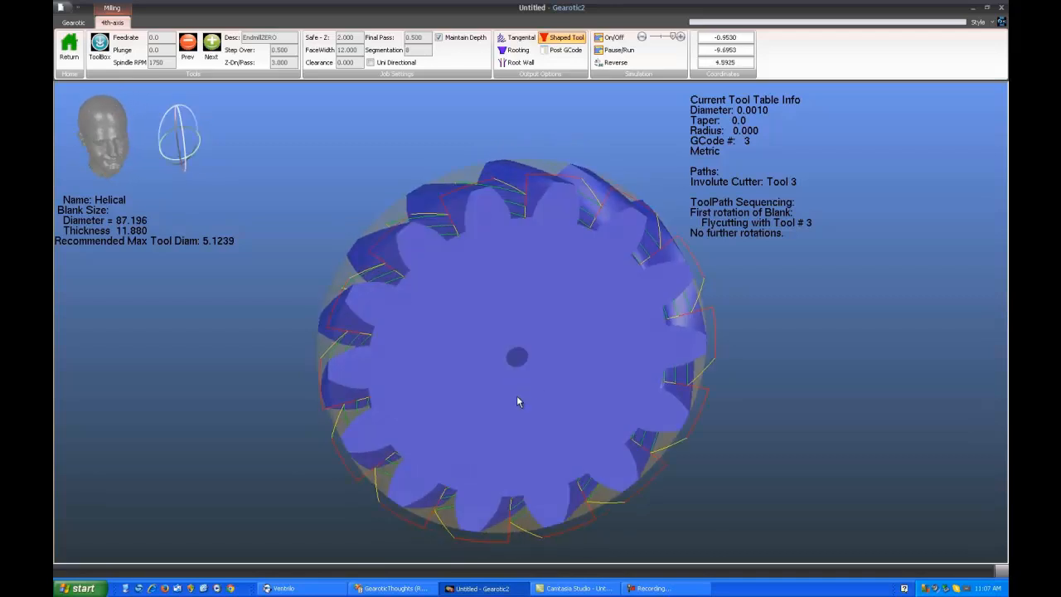
{"action": "left_click_drag", "start_coordinate": [518, 398], "coordinate": [464, 410]}
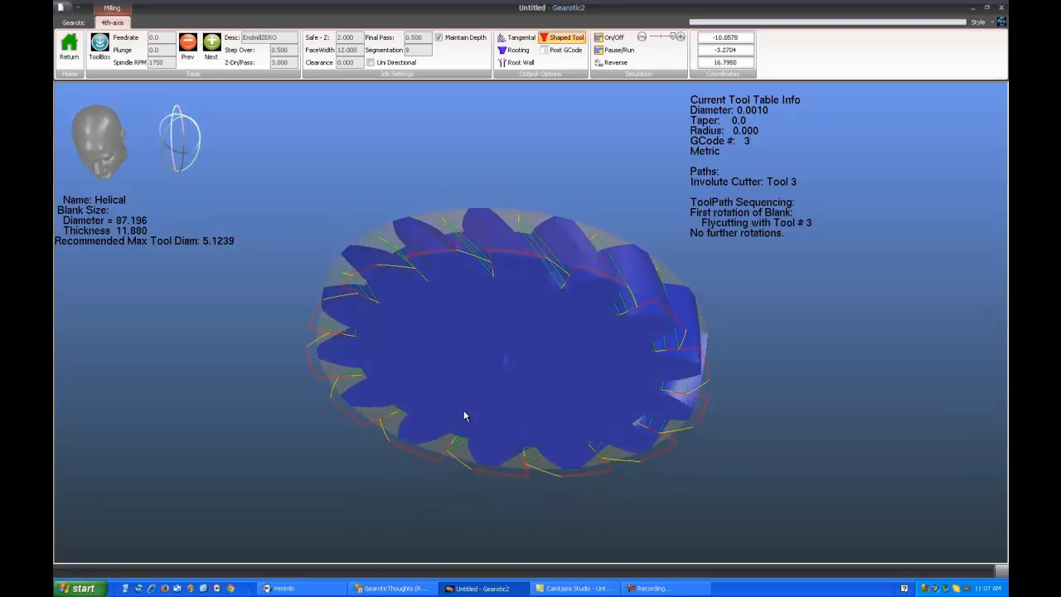
Regenerate the helical gear's shaped-tool path with EndMill3mm and simulate it at a slower speed
{"action": "left_click", "coordinate": [613, 37]}
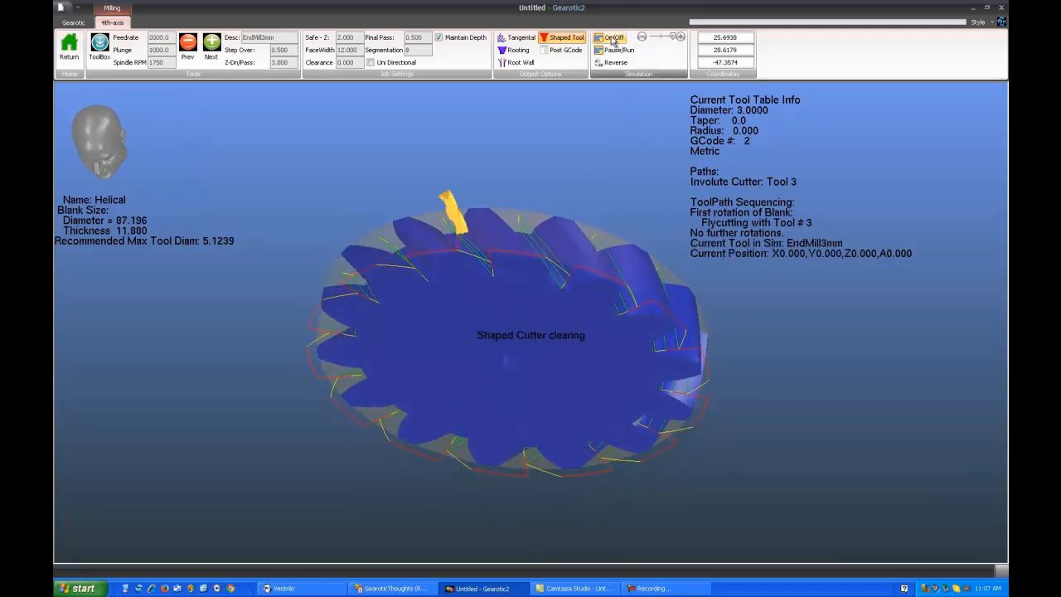
{"action": "mouse_move", "coordinate": [661, 38]}
{"action": "left_mouse_down"}
{"action": "mouse_move", "coordinate": [672, 37]}
{"action": "mouse_move", "coordinate": [655, 39]}
{"action": "left_mouse_up"}
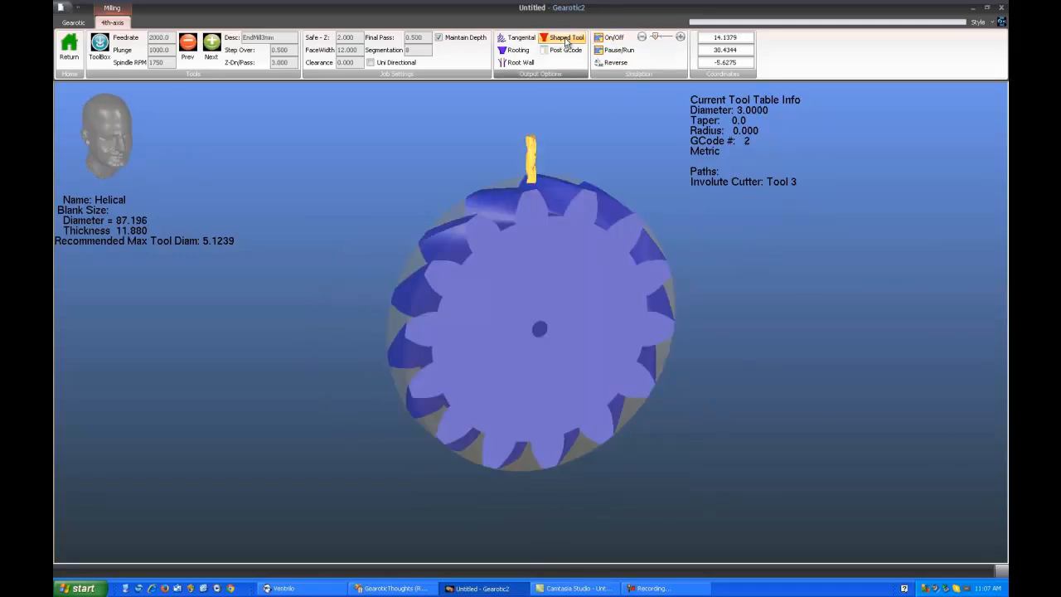
{"action": "left_click", "coordinate": [566, 41]}
{"action": "left_click", "coordinate": [620, 41]}
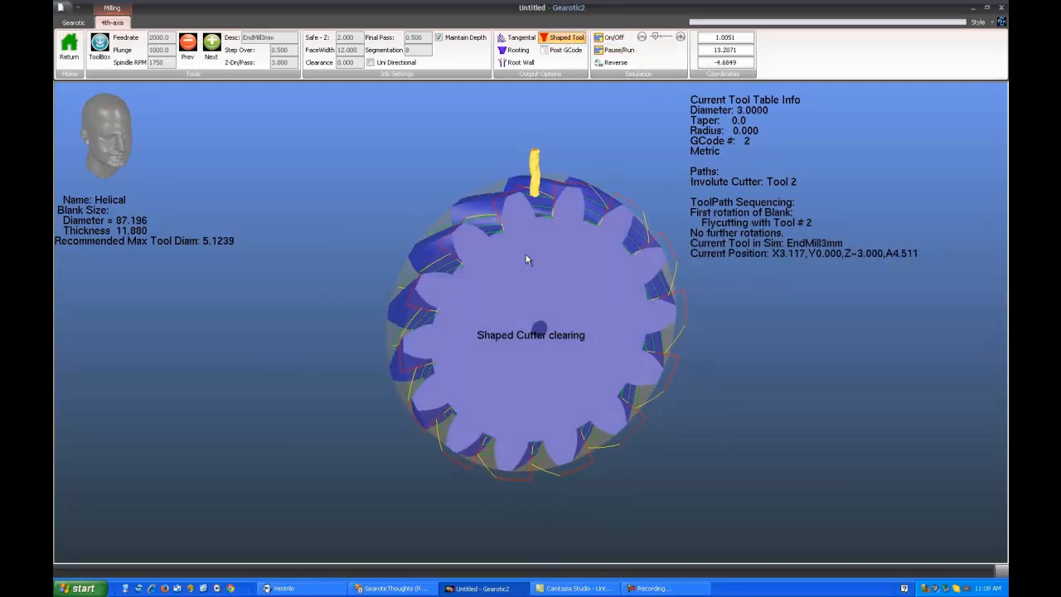
Examine the running shaped-tool simulation on both faces of the helical gear and up close at the tooth gaps
{"action": "left_click_drag", "start_coordinate": [527, 255], "coordinate": [530, 326]}
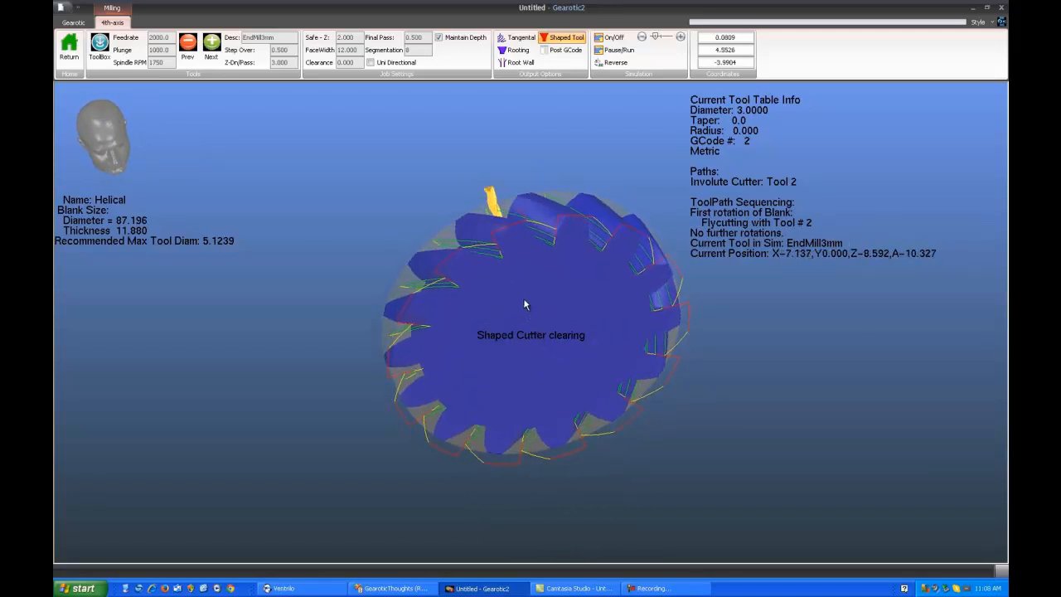
{"action": "left_click_drag", "start_coordinate": [532, 330], "coordinate": [509, 343]}
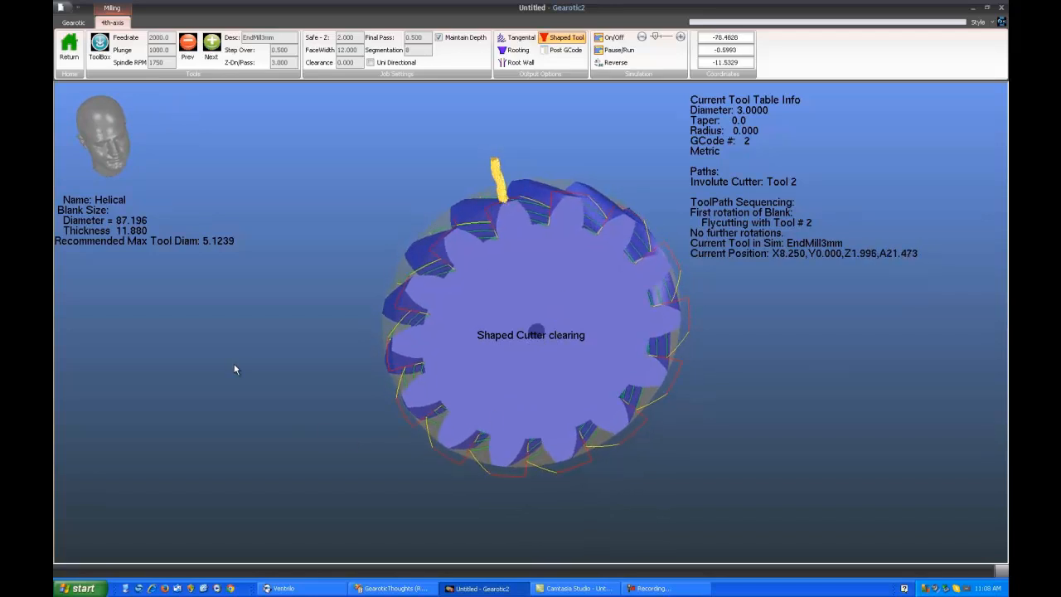
{"action": "left_click_drag", "start_coordinate": [541, 381], "coordinate": [491, 363]}
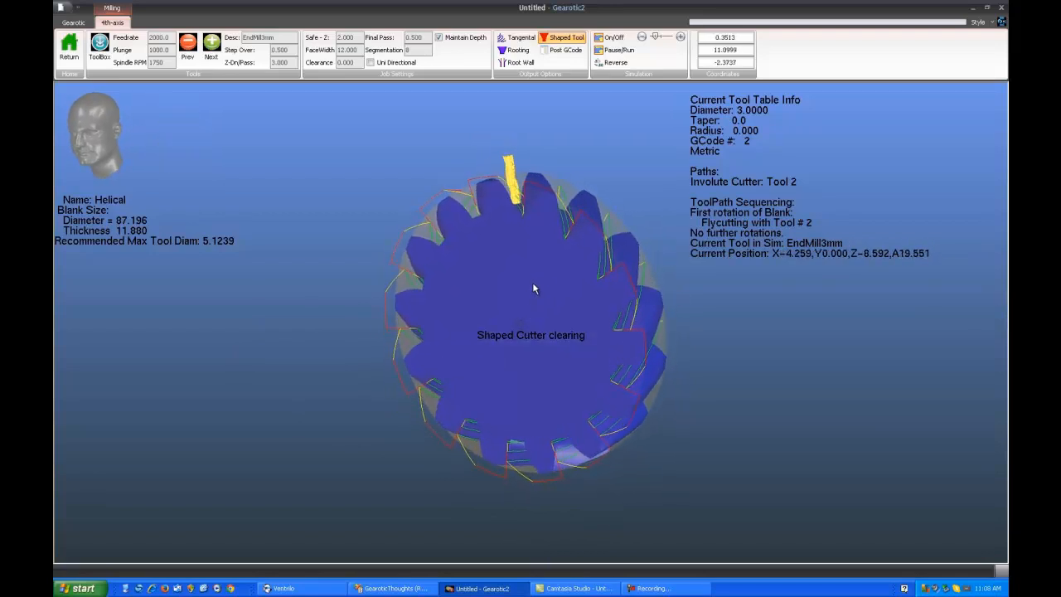
{"action": "scroll", "coordinate": [532, 282], "scroll_direction": "up", "scroll_amount": 5}
{"action": "scroll", "coordinate": [497, 358], "scroll_direction": "up", "scroll_amount": 5}
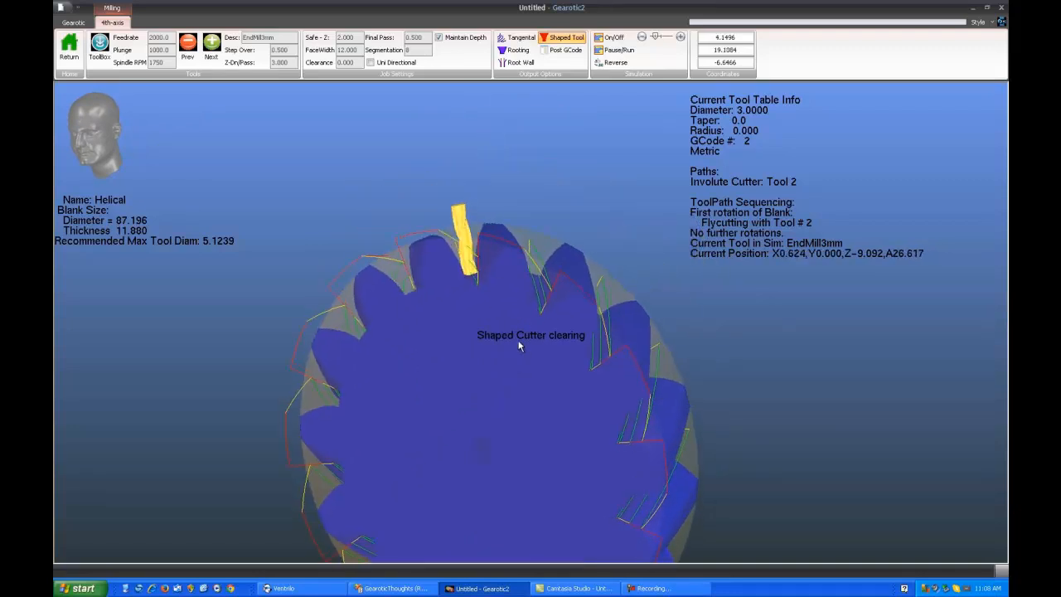
{"action": "left_click_drag", "start_coordinate": [474, 352], "coordinate": [473, 359]}
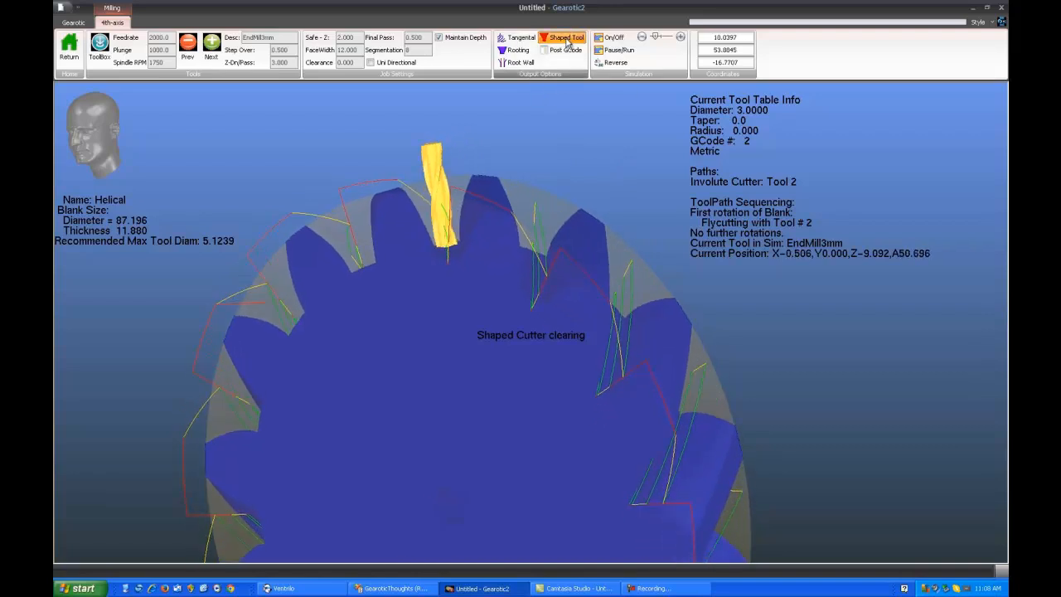
Replace the helical gear's shaped-tool path with tangential, rooting and root wall paths, and briefly simulate them
{"action": "left_click", "coordinate": [522, 38]}
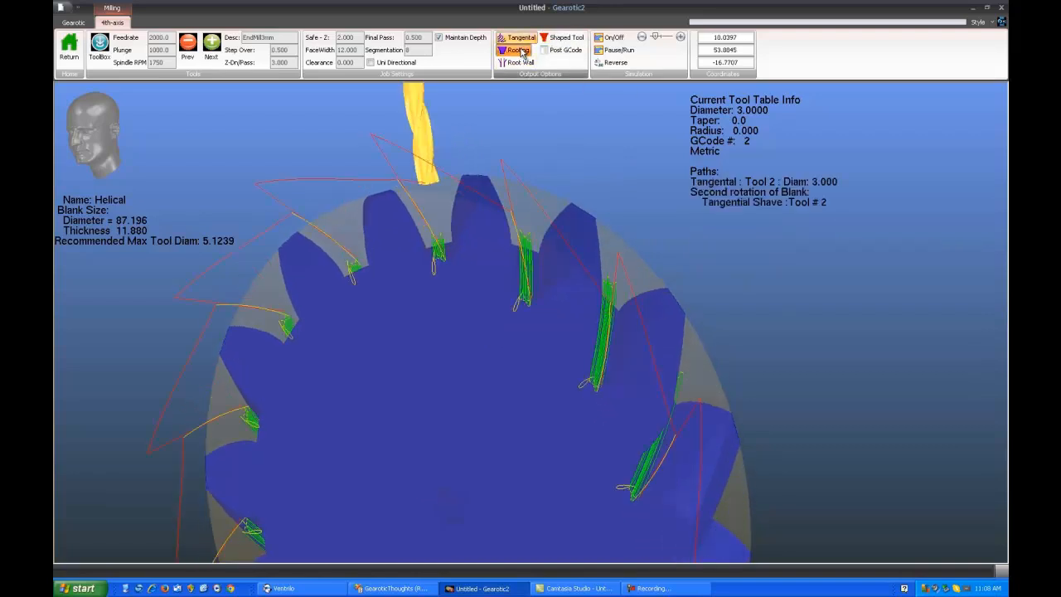
{"action": "left_click", "coordinate": [519, 49]}
{"action": "left_click", "coordinate": [524, 66]}
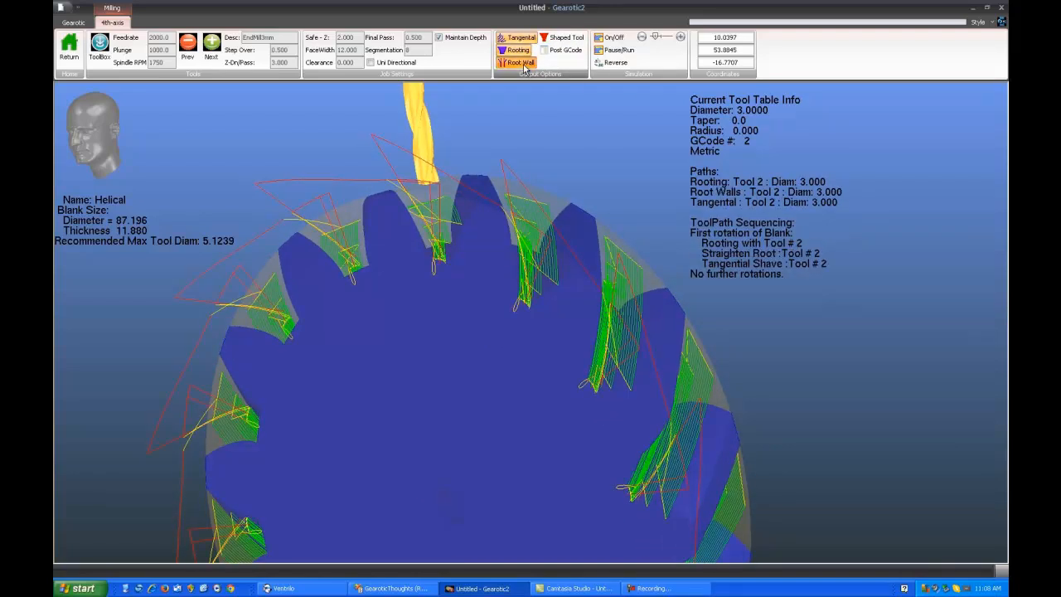
{"action": "left_click_drag", "start_coordinate": [481, 345], "coordinate": [524, 257]}
{"action": "left_click", "coordinate": [613, 38]}
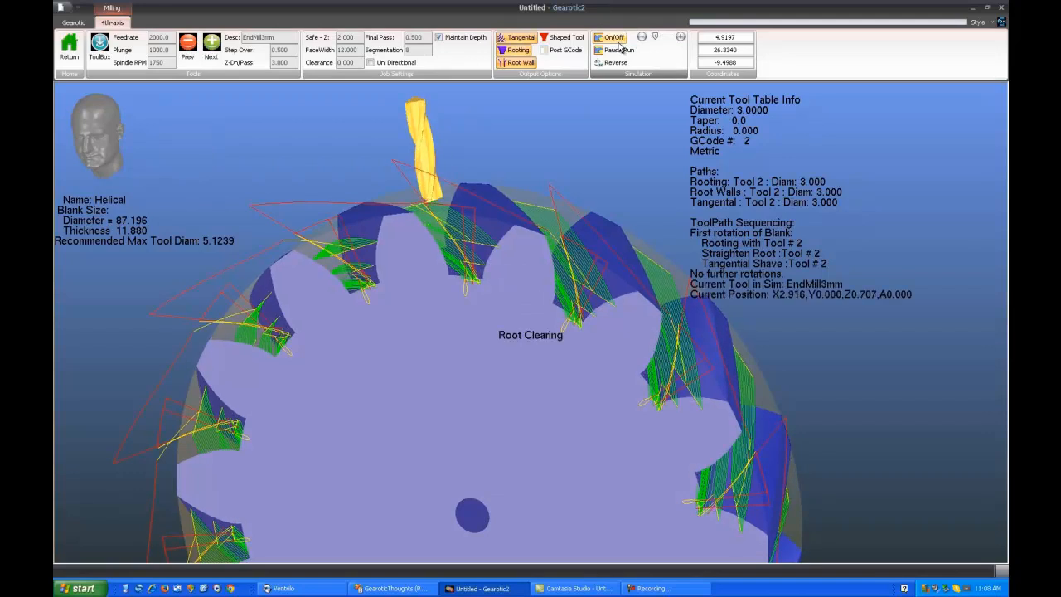
{"action": "left_click", "coordinate": [614, 39]}
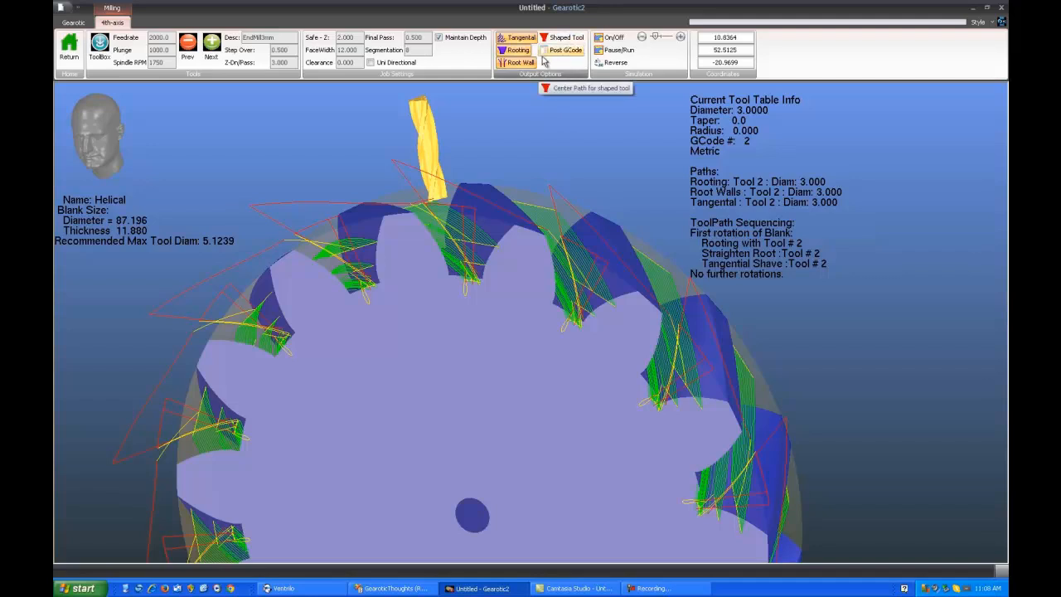
Set the step over to 3.000 and regenerate the helical gear's tangential path alone, followed by its rooting path alone
{"action": "mouse_move", "coordinate": [410, 313]}
{"action": "left_mouse_down"}
{"action": "mouse_move", "coordinate": [440, 305]}
{"action": "mouse_move", "coordinate": [412, 316]}
{"action": "left_mouse_up"}
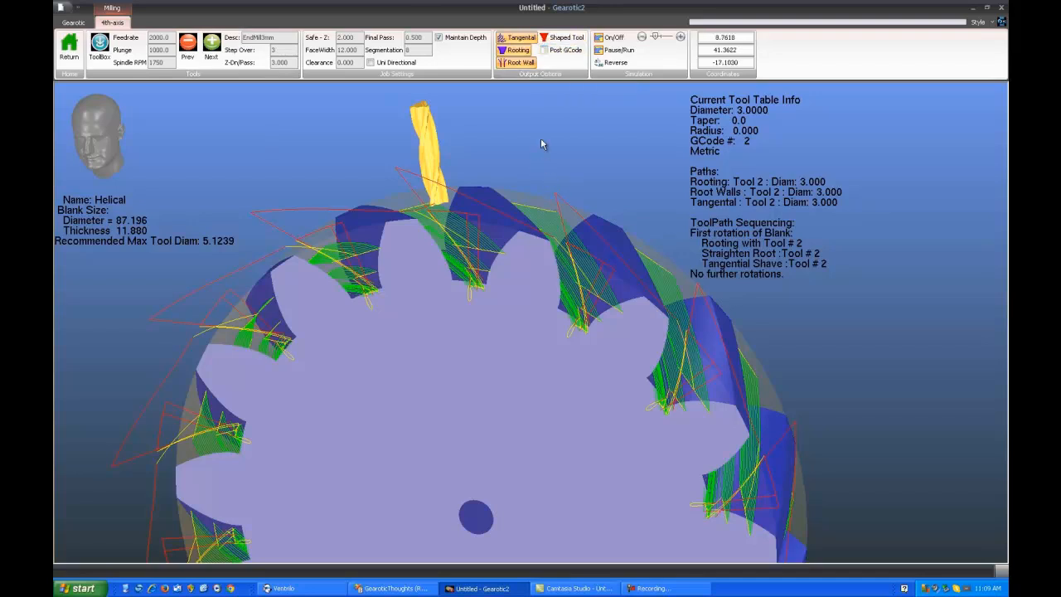
{"action": "left_click", "coordinate": [525, 38]}
{"action": "left_click", "coordinate": [521, 50]}
{"action": "left_click", "coordinate": [520, 59]}
{"action": "left_click", "coordinate": [522, 39]}
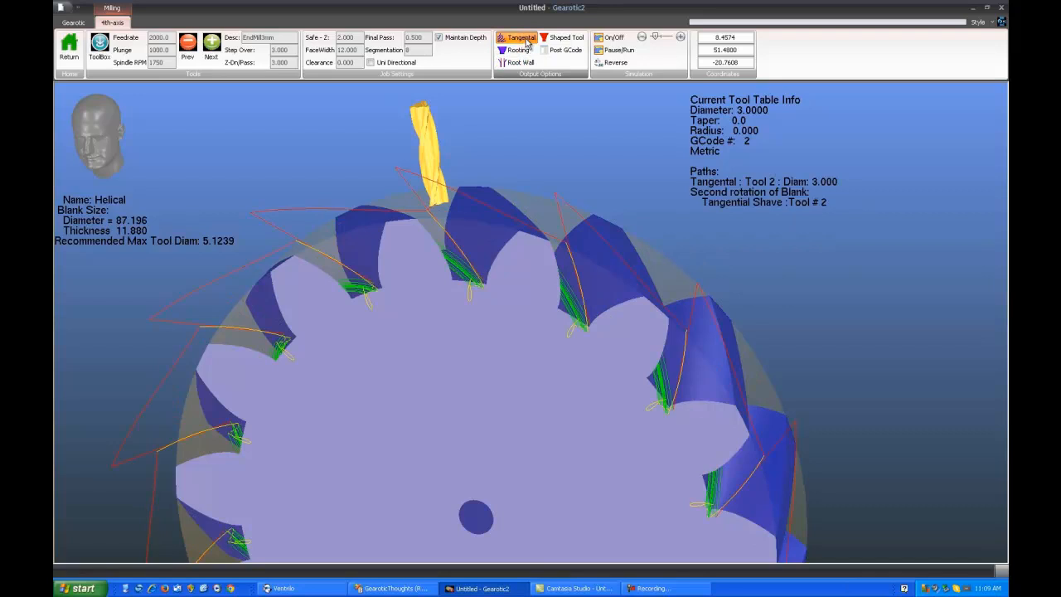
{"action": "left_click", "coordinate": [525, 39]}
{"action": "left_click", "coordinate": [520, 51]}
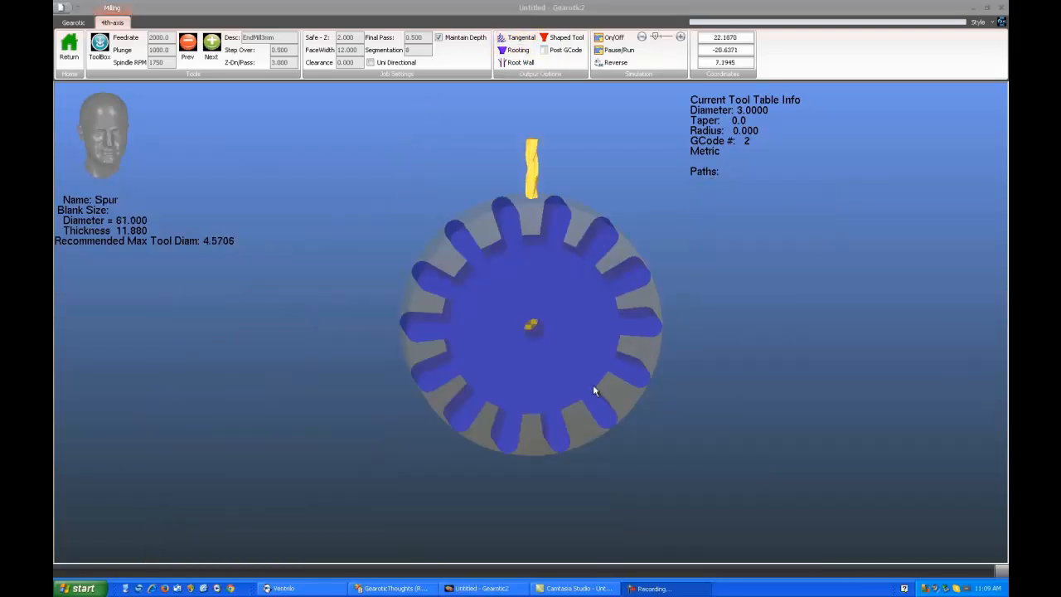
{"action": "left_click_drag", "start_coordinate": [571, 338], "coordinate": [564, 333]}
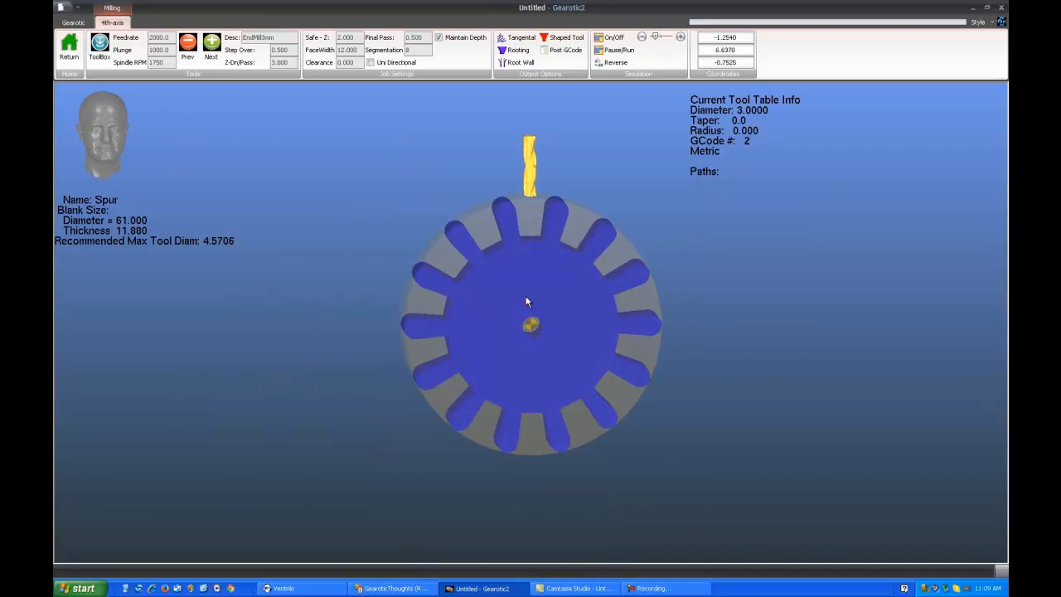
Generate the rooting path for the spur gear with EndMill3mm and inspect it in the tooth gaps
{"action": "scroll", "coordinate": [532, 301], "scroll_direction": "up", "scroll_amount": 3}
{"action": "mouse_move", "coordinate": [556, 326]}
{"action": "left_mouse_down"}
{"action": "mouse_move", "coordinate": [533, 301]}
{"action": "mouse_move", "coordinate": [541, 314]}
{"action": "left_mouse_up"}
{"action": "right_click_drag", "start_coordinate": [538, 328], "coordinate": [545, 346]}
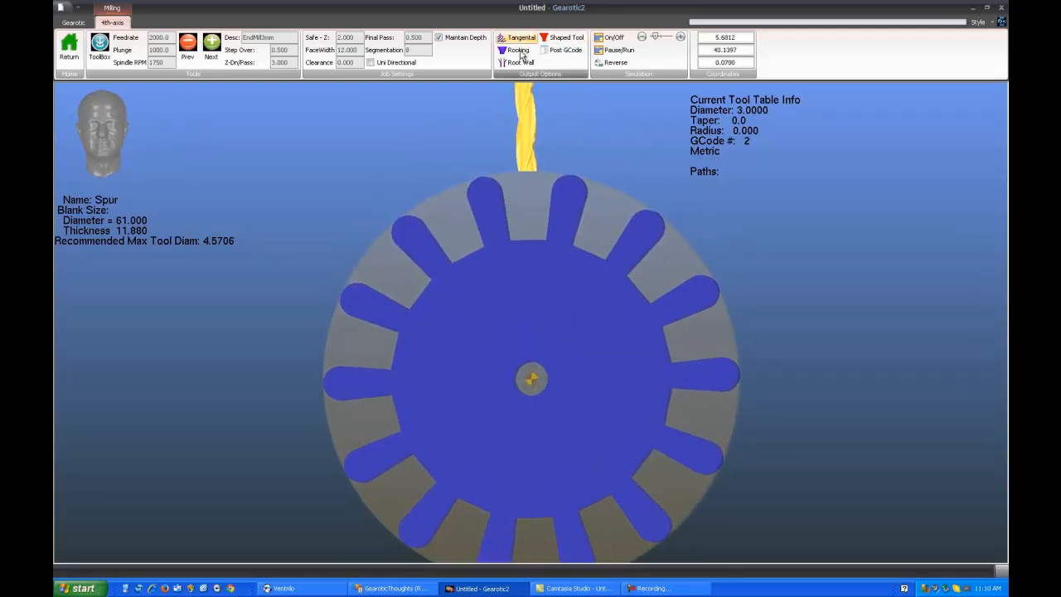
{"action": "left_click", "coordinate": [516, 49]}
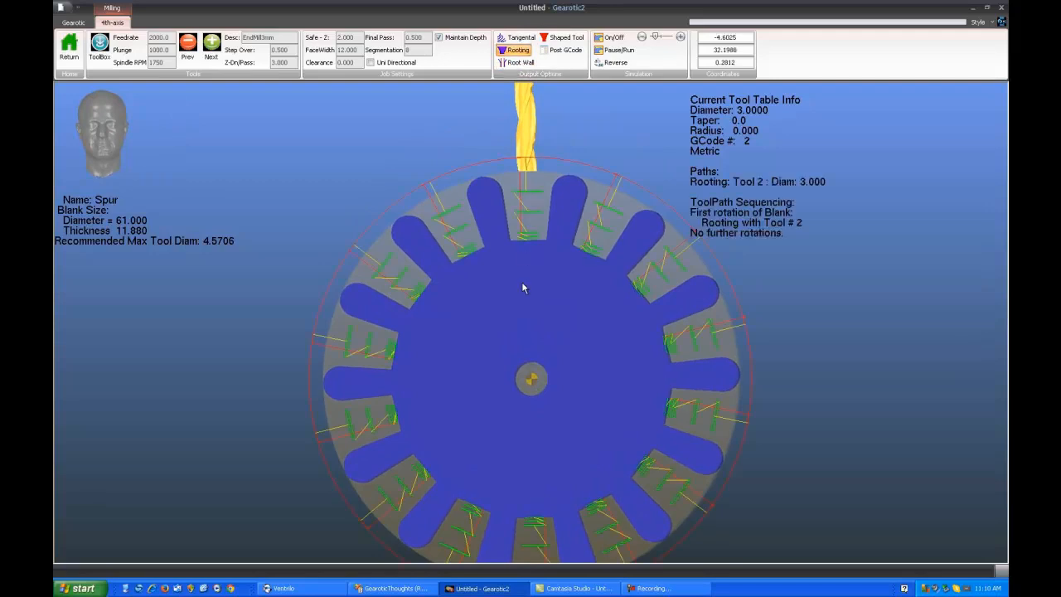
{"action": "left_click_drag", "start_coordinate": [520, 335], "coordinate": [536, 300]}
{"action": "scroll", "coordinate": [539, 302], "scroll_direction": "up", "scroll_amount": 1}
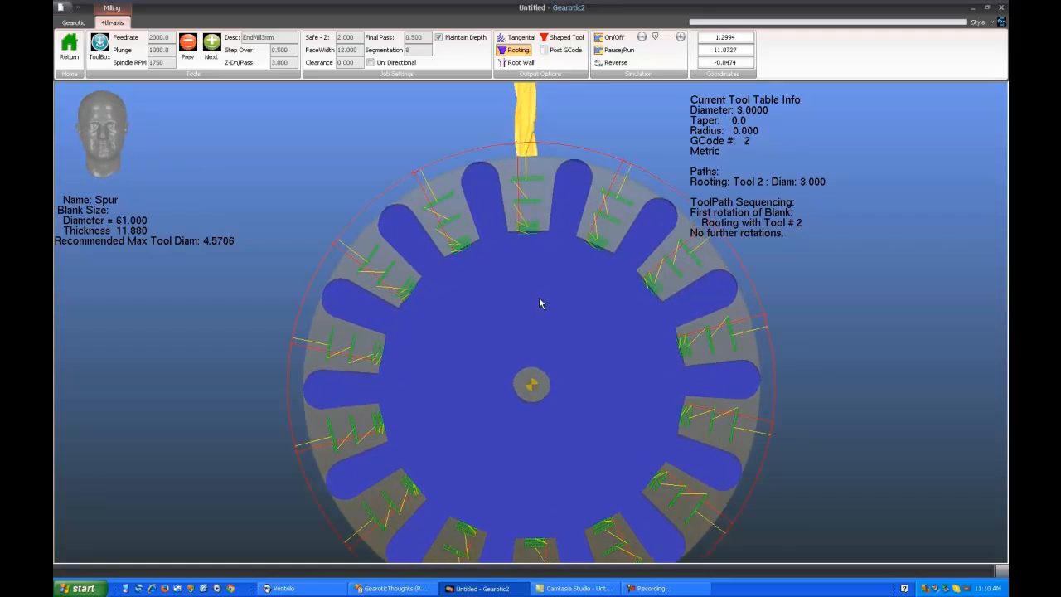
{"action": "scroll", "coordinate": [540, 301], "scroll_direction": "down", "scroll_amount": 1}
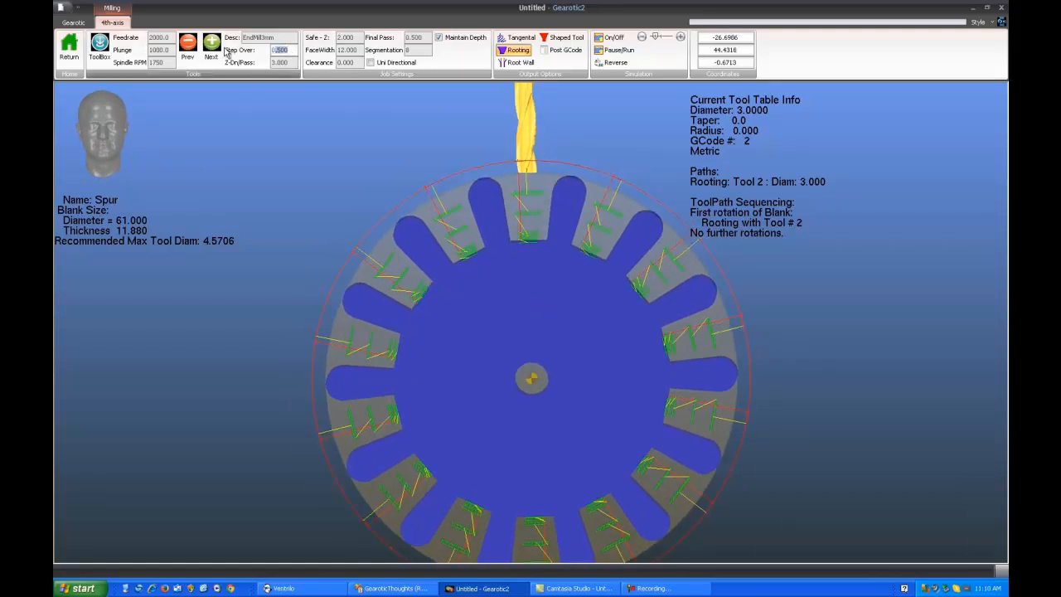
Regenerate the spur gear's rooting path with a step over of 3.000
{"action": "left_click", "coordinate": [517, 49]}
{"action": "left_click", "coordinate": [517, 49]}
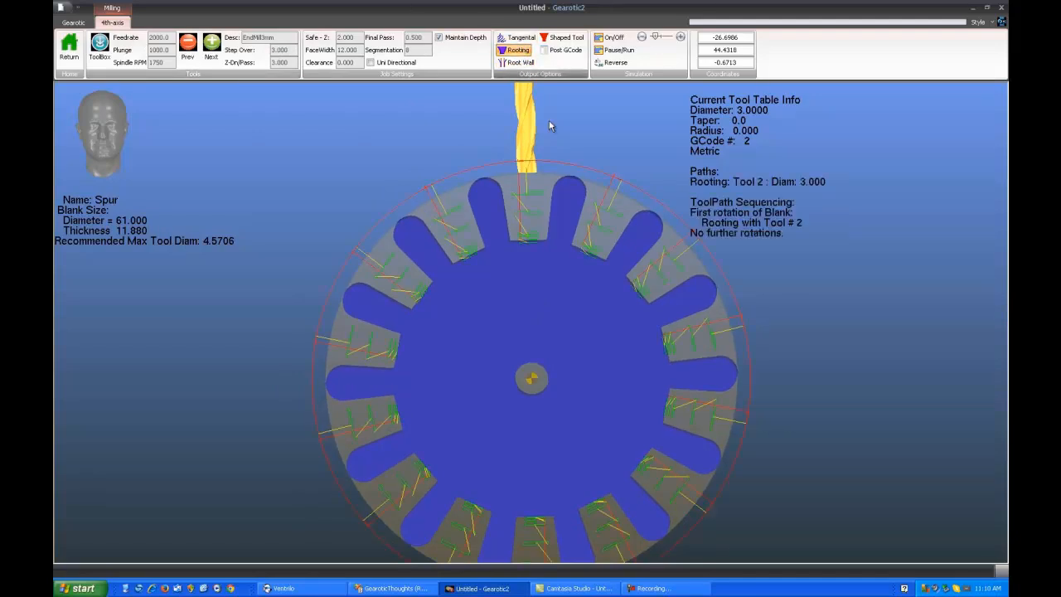
{"action": "mouse_move", "coordinate": [532, 279]}
{"action": "left_mouse_down"}
{"action": "mouse_move", "coordinate": [536, 257]}
{"action": "mouse_move", "coordinate": [516, 266]}
{"action": "mouse_move", "coordinate": [529, 268]}
{"action": "left_mouse_up"}
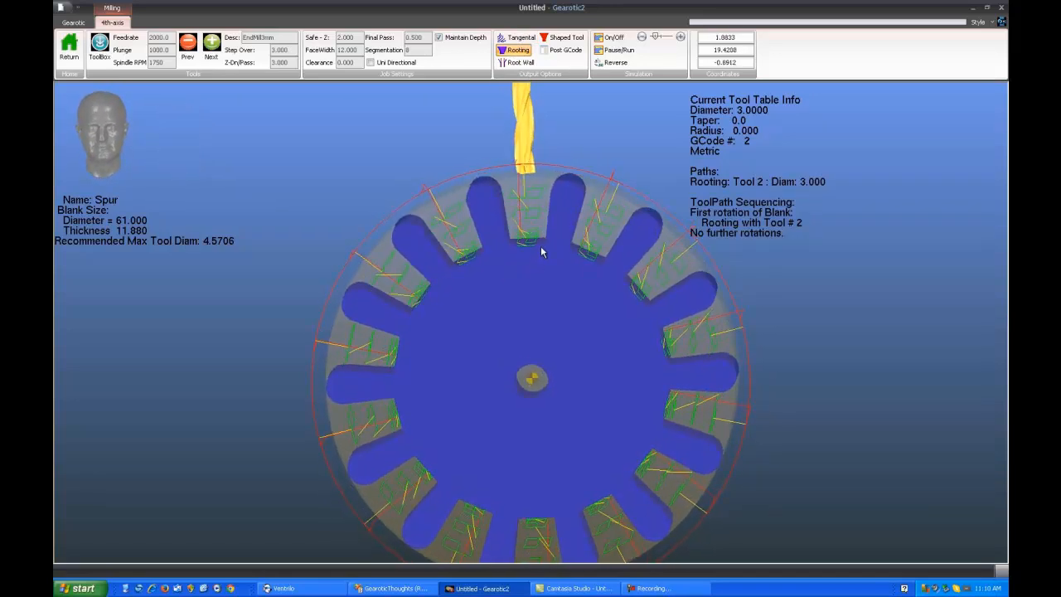
Replace the spur gear's rooting path with a root wall path and inspect it along the gap walls
{"action": "left_click", "coordinate": [521, 63]}
{"action": "mouse_move", "coordinate": [525, 261]}
{"action": "left_mouse_down"}
{"action": "mouse_move", "coordinate": [526, 273]}
{"action": "mouse_move", "coordinate": [528, 260]}
{"action": "left_mouse_up"}
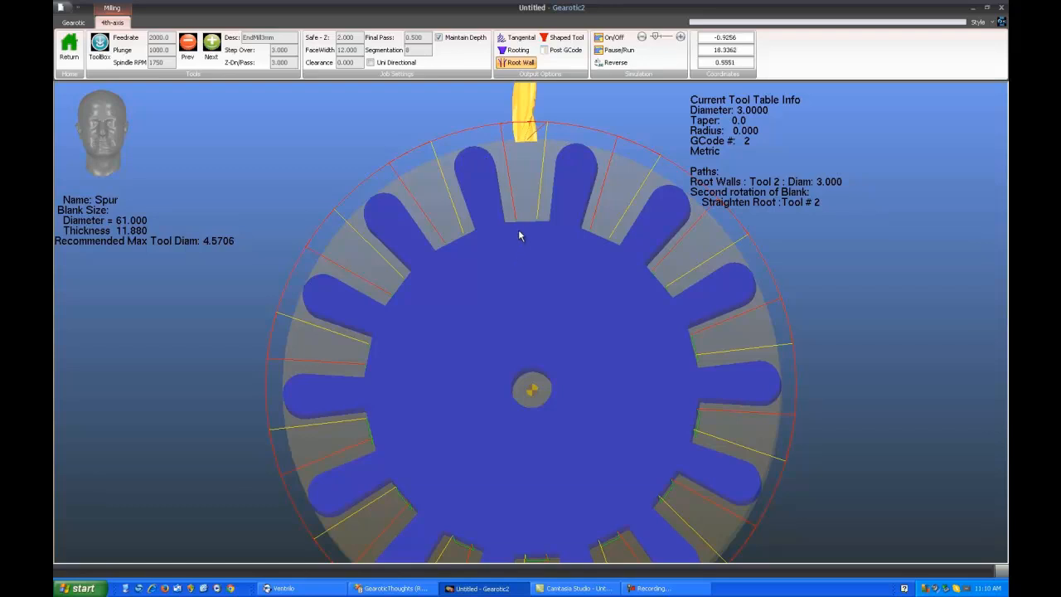
{"action": "mouse_move", "coordinate": [518, 261]}
{"action": "left_mouse_down"}
{"action": "mouse_move", "coordinate": [523, 283]}
{"action": "mouse_move", "coordinate": [523, 270]}
{"action": "left_mouse_up"}
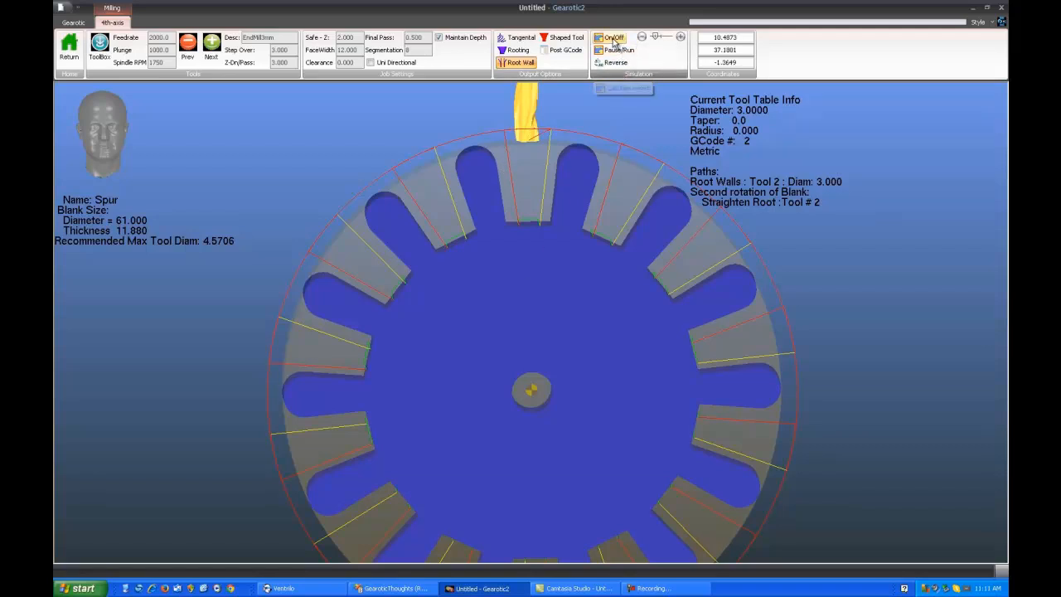
Simulate the root wall straightening, pause it to examine the end mill against the tooth wall, and stop the simulation
{"action": "left_click", "coordinate": [613, 39]}
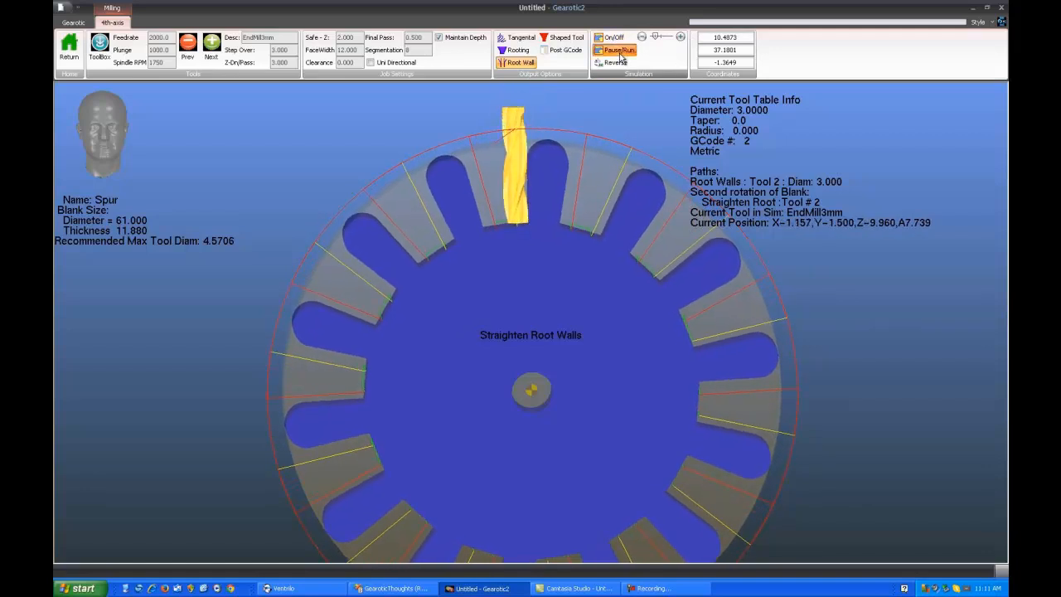
{"action": "scroll", "coordinate": [543, 244], "scroll_direction": "up", "scroll_amount": 4}
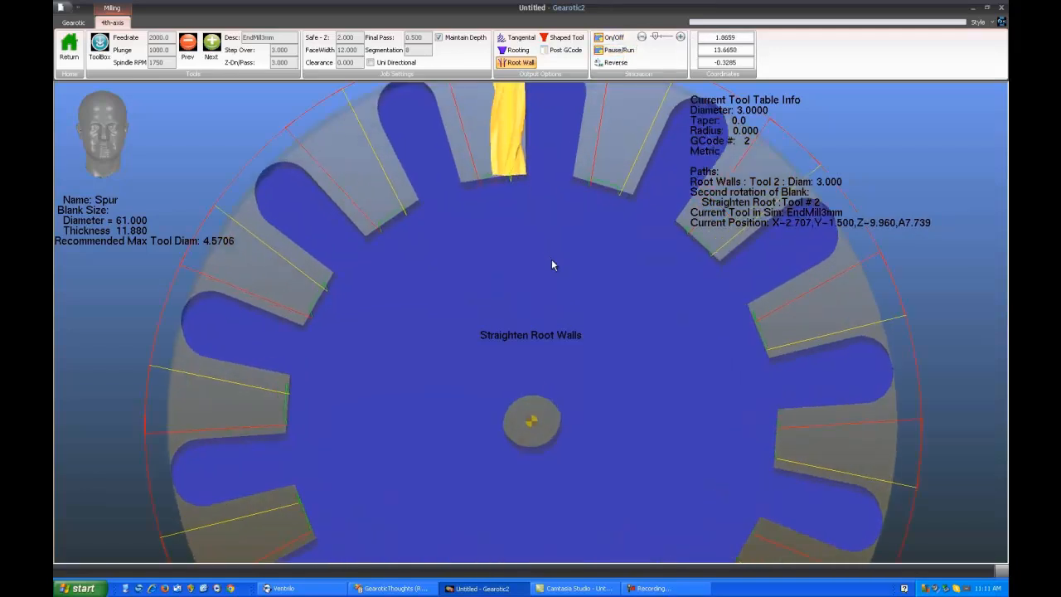
{"action": "scroll", "coordinate": [560, 311], "scroll_direction": "up", "scroll_amount": 2}
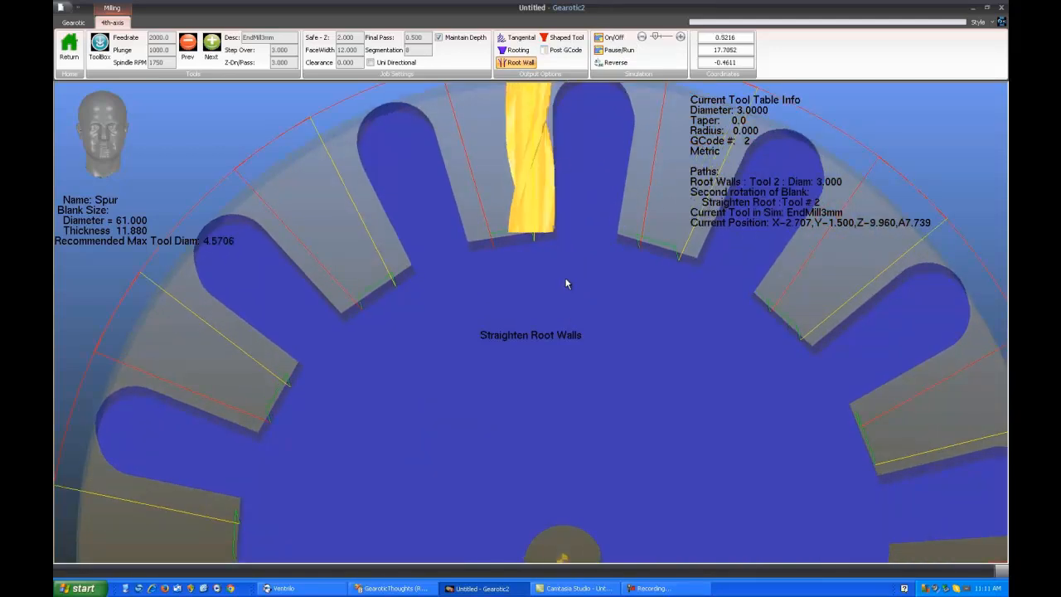
{"action": "scroll", "coordinate": [561, 275], "scroll_direction": "down", "scroll_amount": 2}
{"action": "scroll", "coordinate": [562, 263], "scroll_direction": "down", "scroll_amount": 2}
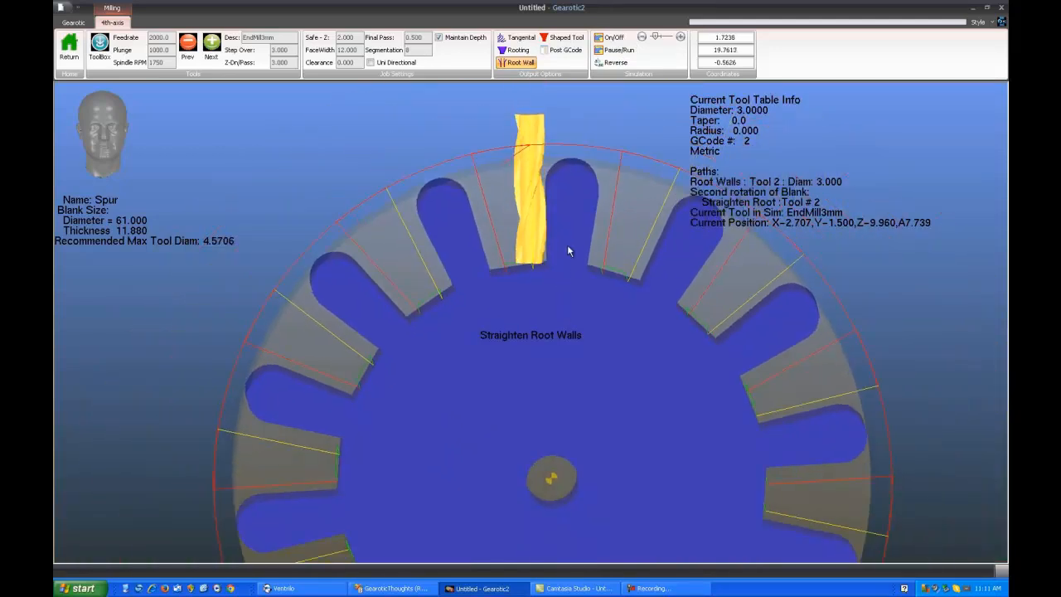
{"action": "left_click", "coordinate": [617, 40]}
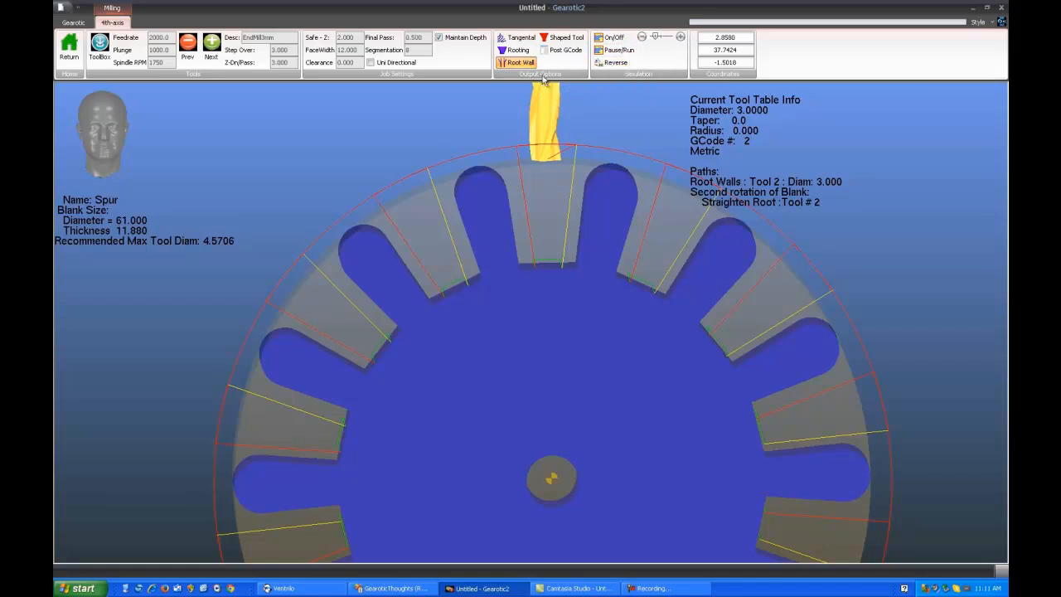
Replace the root wall path with a tangential path on the spur gear and simulate the tangential shaving
{"action": "left_click", "coordinate": [522, 64]}
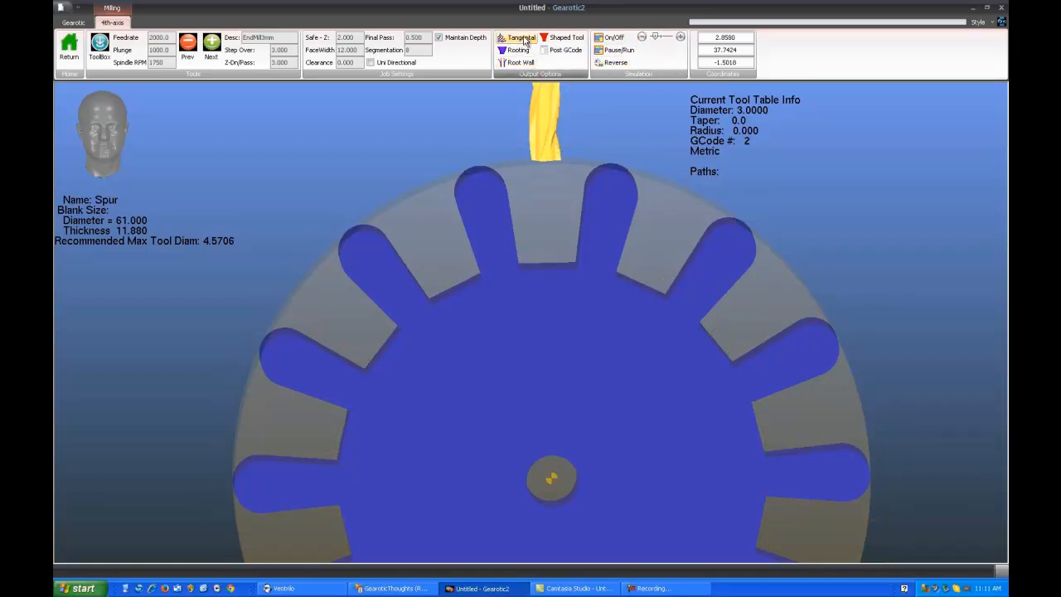
{"action": "left_click", "coordinate": [524, 41]}
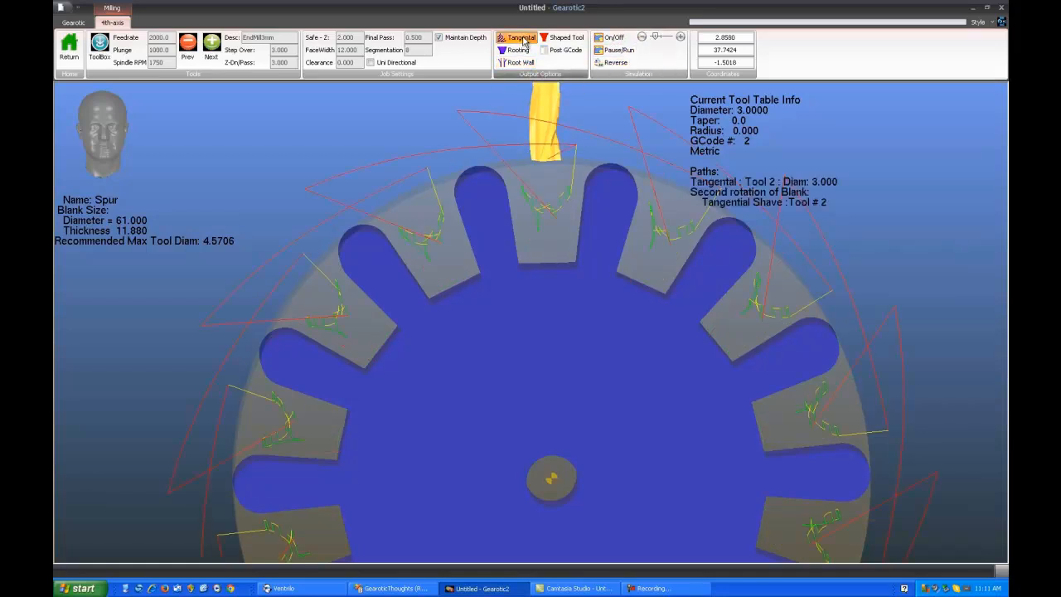
{"action": "left_click", "coordinate": [614, 39]}
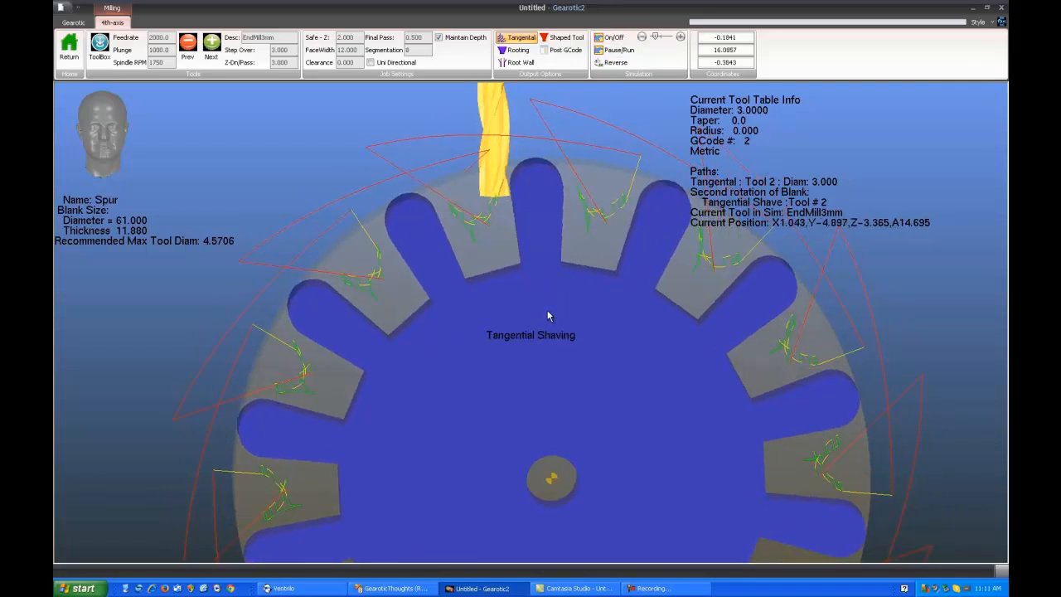
{"action": "left_click_drag", "start_coordinate": [541, 297], "coordinate": [542, 302]}
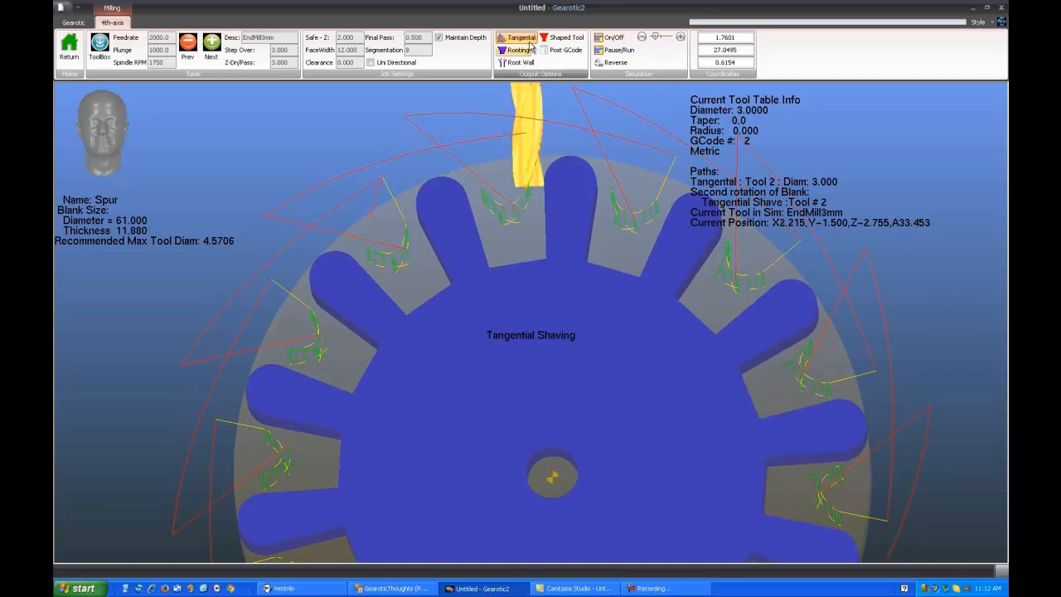
{"action": "left_click", "coordinate": [613, 39]}
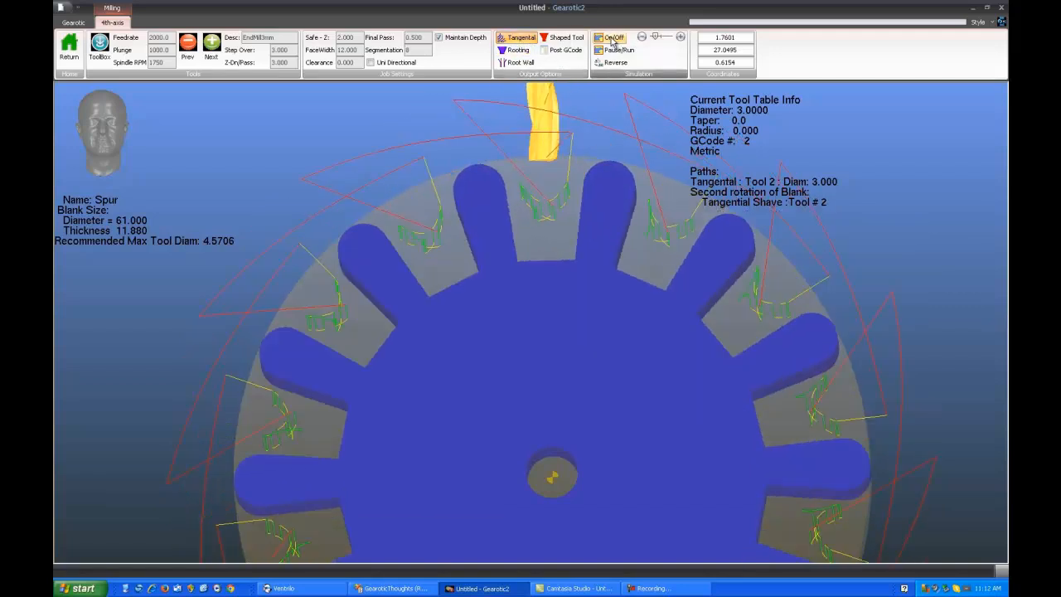
Add rooting and root wall paths to the spur gear's tangential path and inspect the combined paths
{"action": "left_click", "coordinate": [520, 51]}
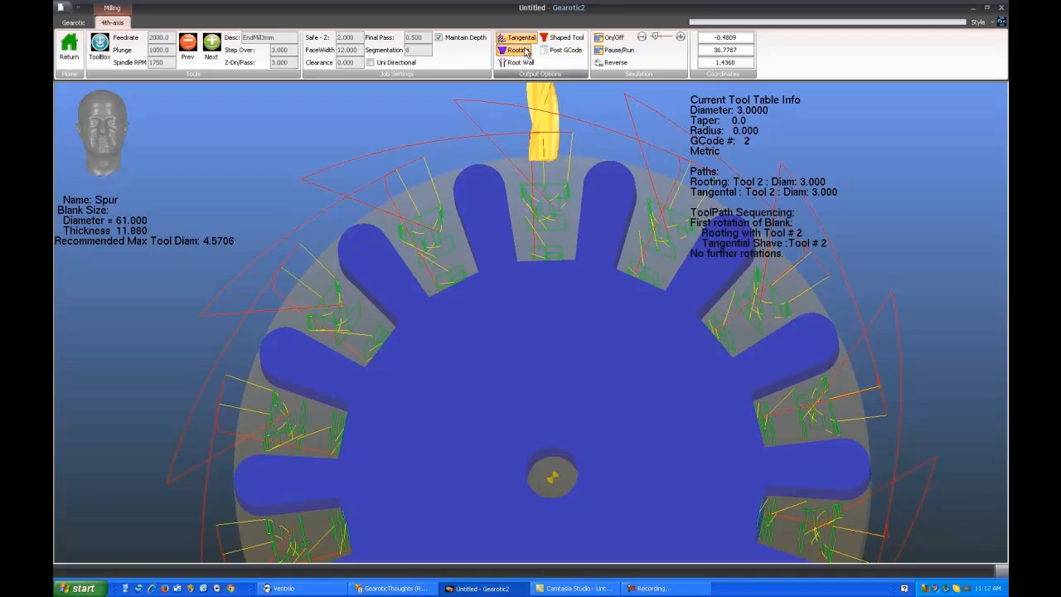
{"action": "left_click", "coordinate": [523, 63]}
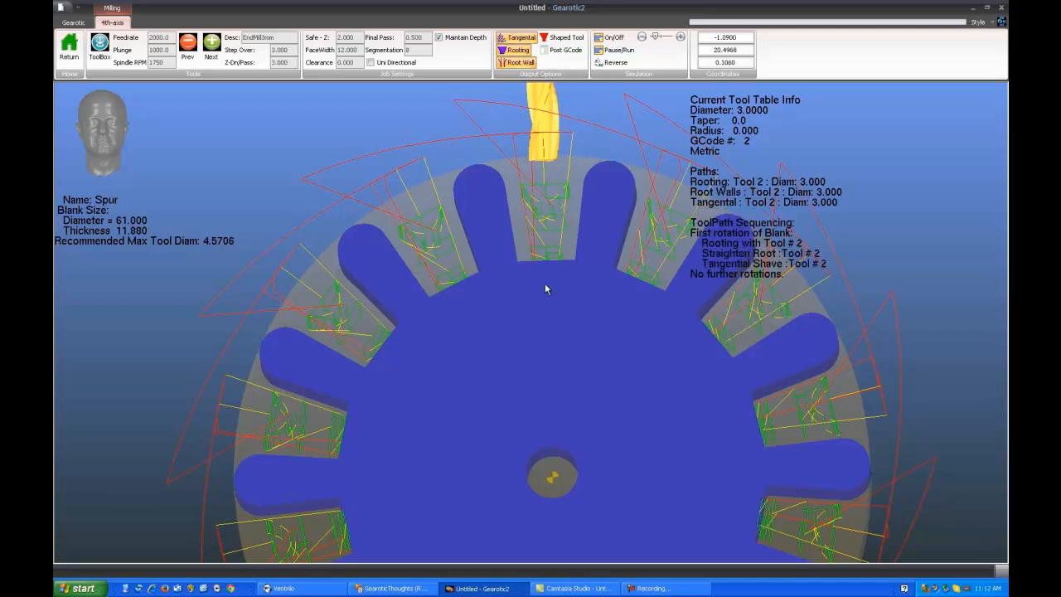
{"action": "left_click_drag", "start_coordinate": [590, 267], "coordinate": [536, 349]}
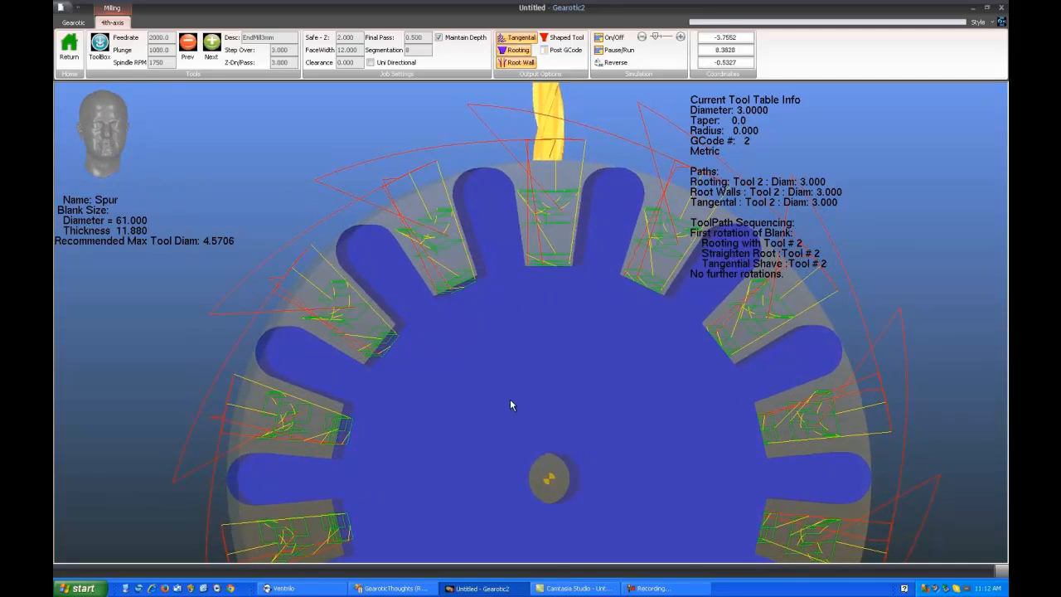
{"action": "right_click_drag", "start_coordinate": [513, 345], "coordinate": [511, 364]}
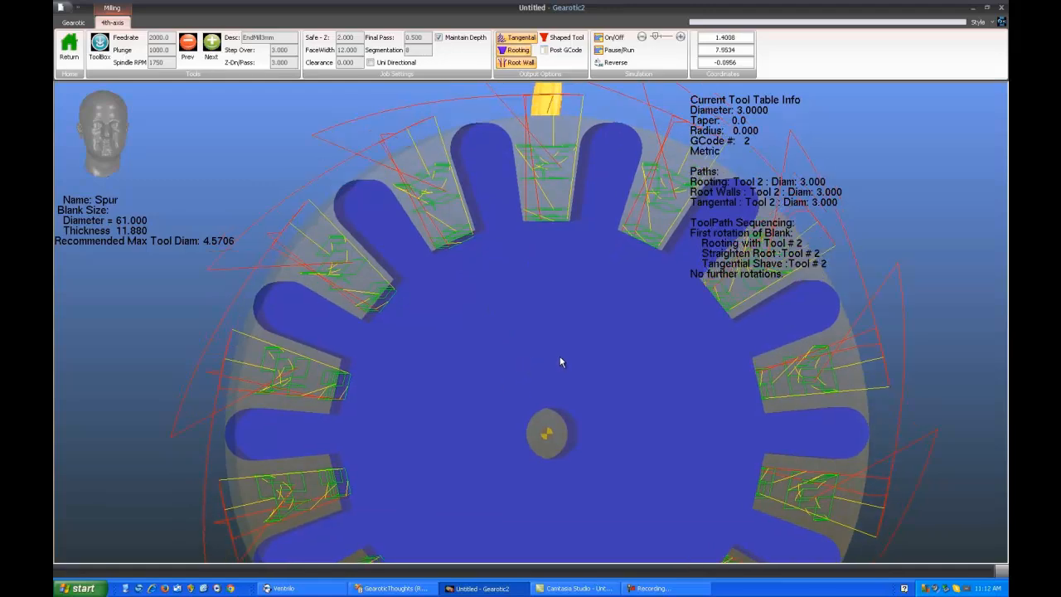
{"action": "scroll", "coordinate": [558, 349], "scroll_direction": "down", "scroll_amount": 2}
{"action": "left_click_drag", "start_coordinate": [532, 351], "coordinate": [542, 353]}
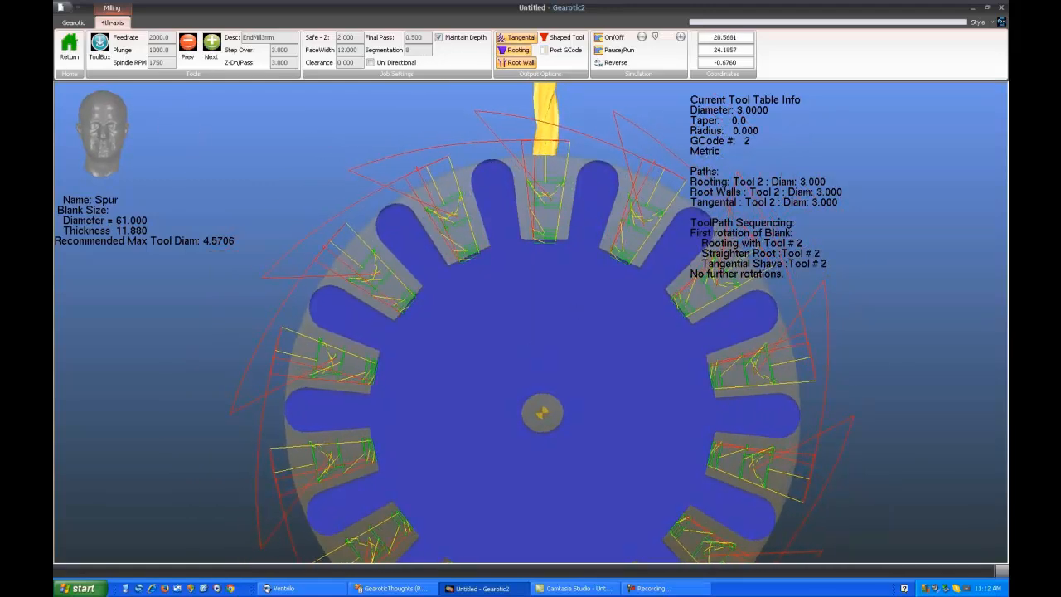